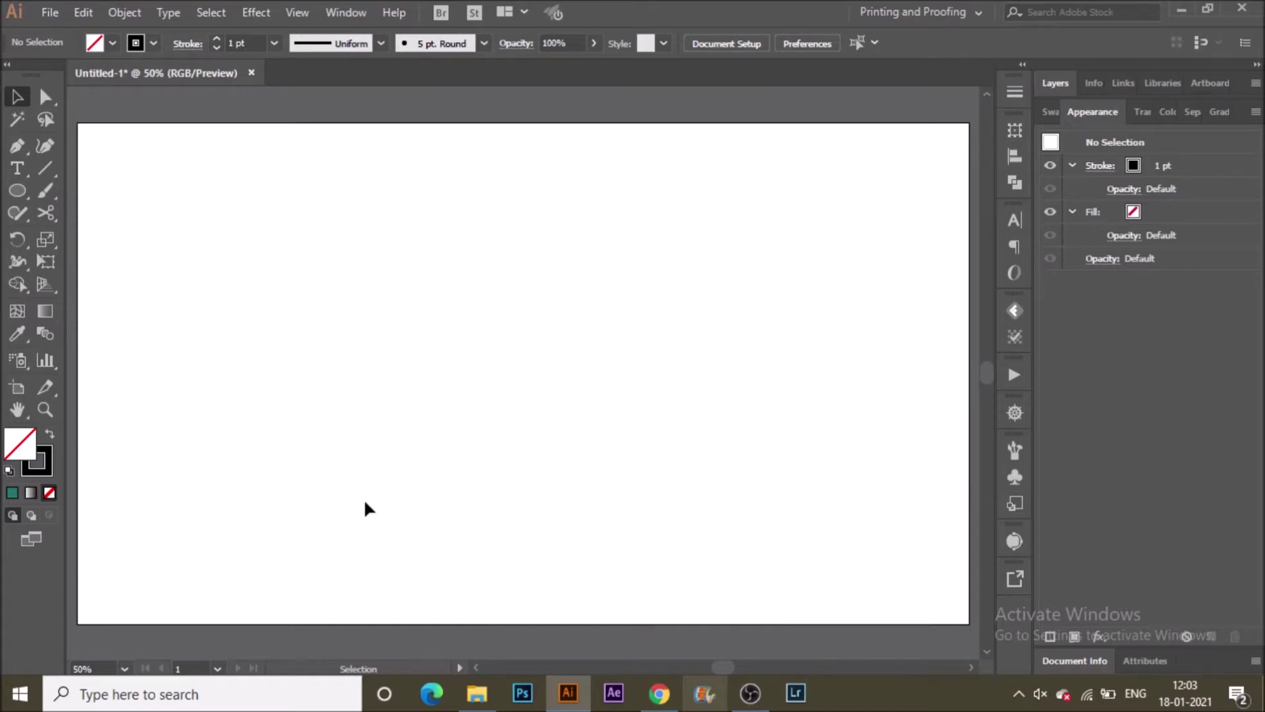
# Add the text "Smooth" on the artboard in the Nickainley Normal font
pyautogui.click(15, 170)
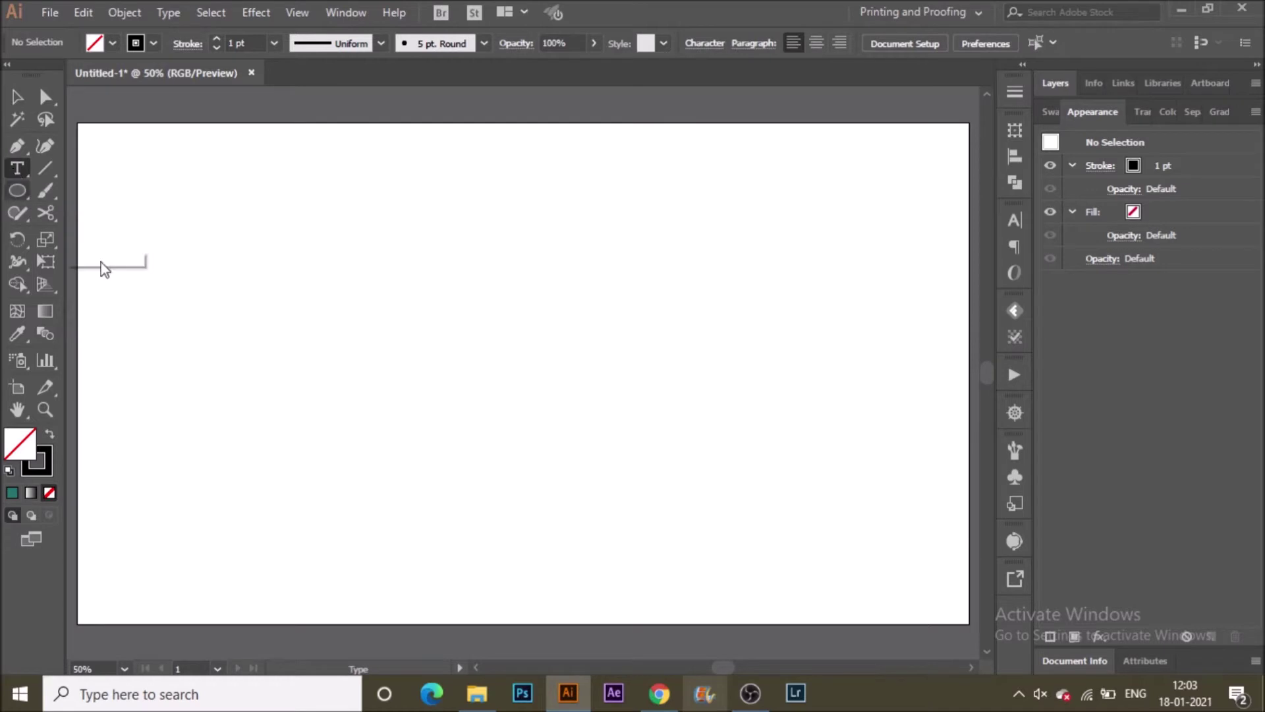
pyautogui.click(523, 389)
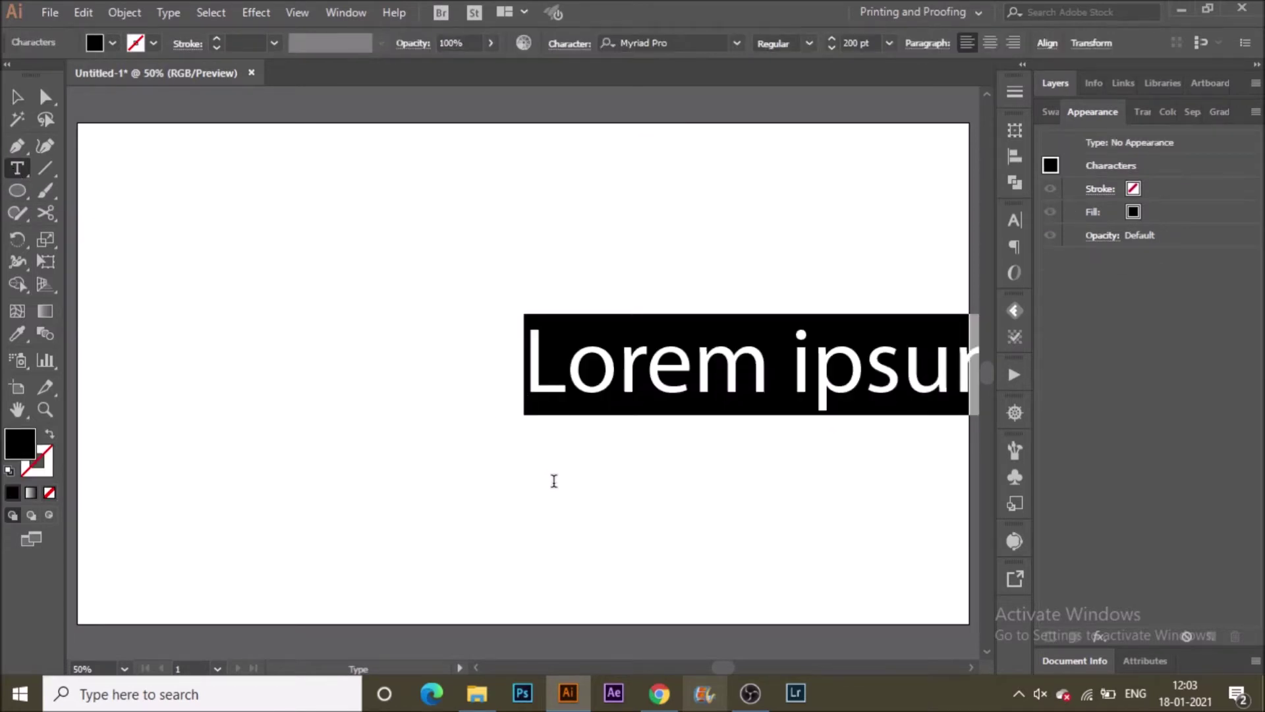
pyautogui.click(863, 43)
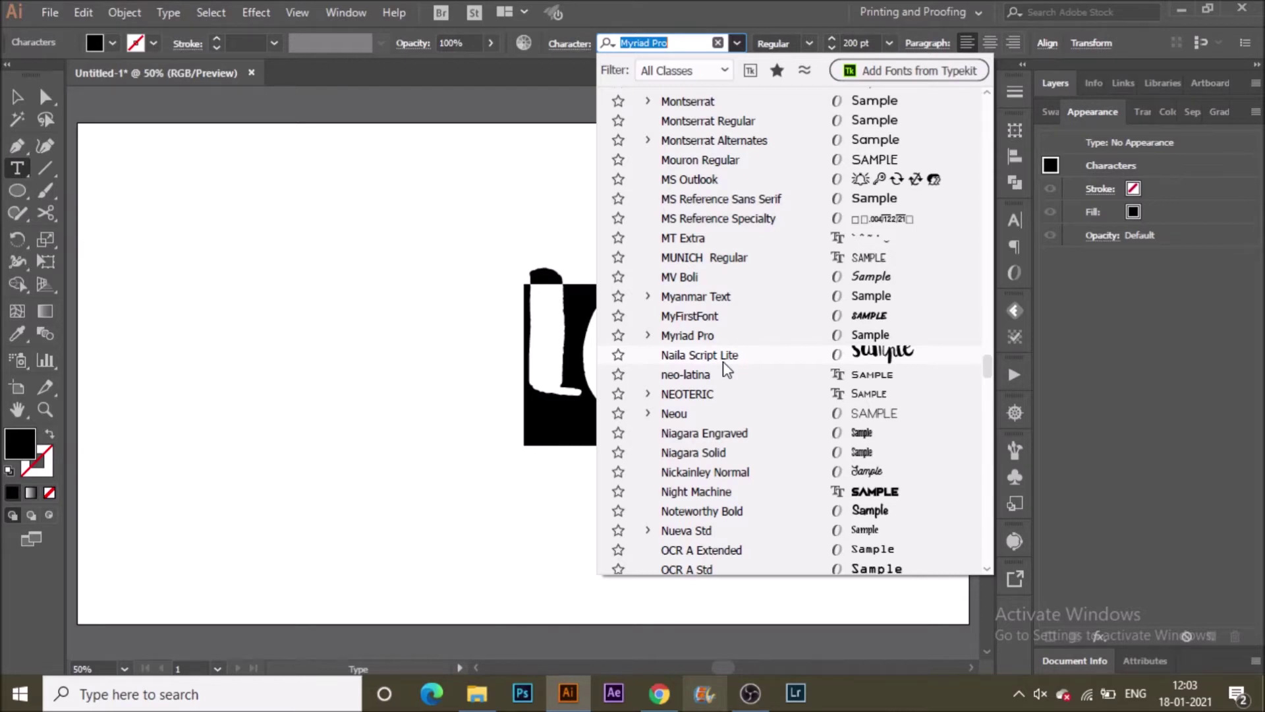
pyautogui.click(709, 472)
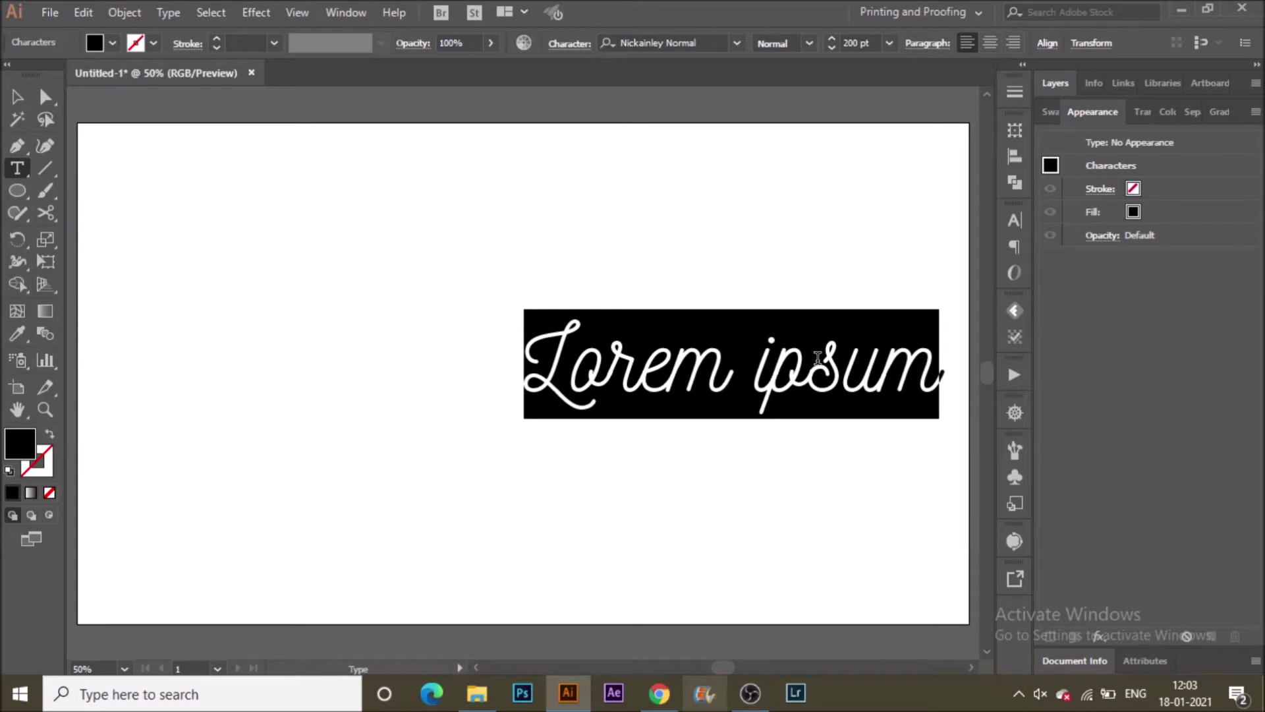
pyautogui.write('Sm')
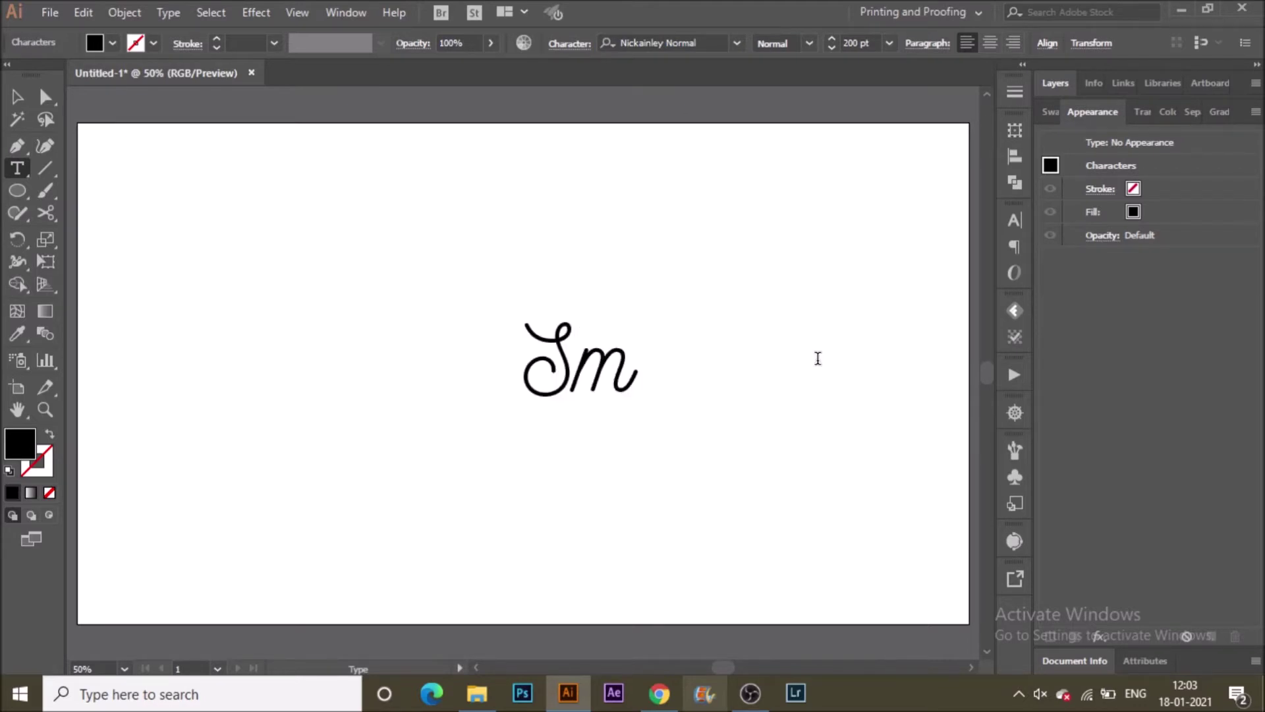
pyautogui.write('ooth')
pyautogui.press('Escape')
# Enlarge the "Smooth" text to about 564 pt and place it roughly in the centre of the artboard
pyautogui.moveTo(524, 420); pyautogui.dragTo(189, 606)
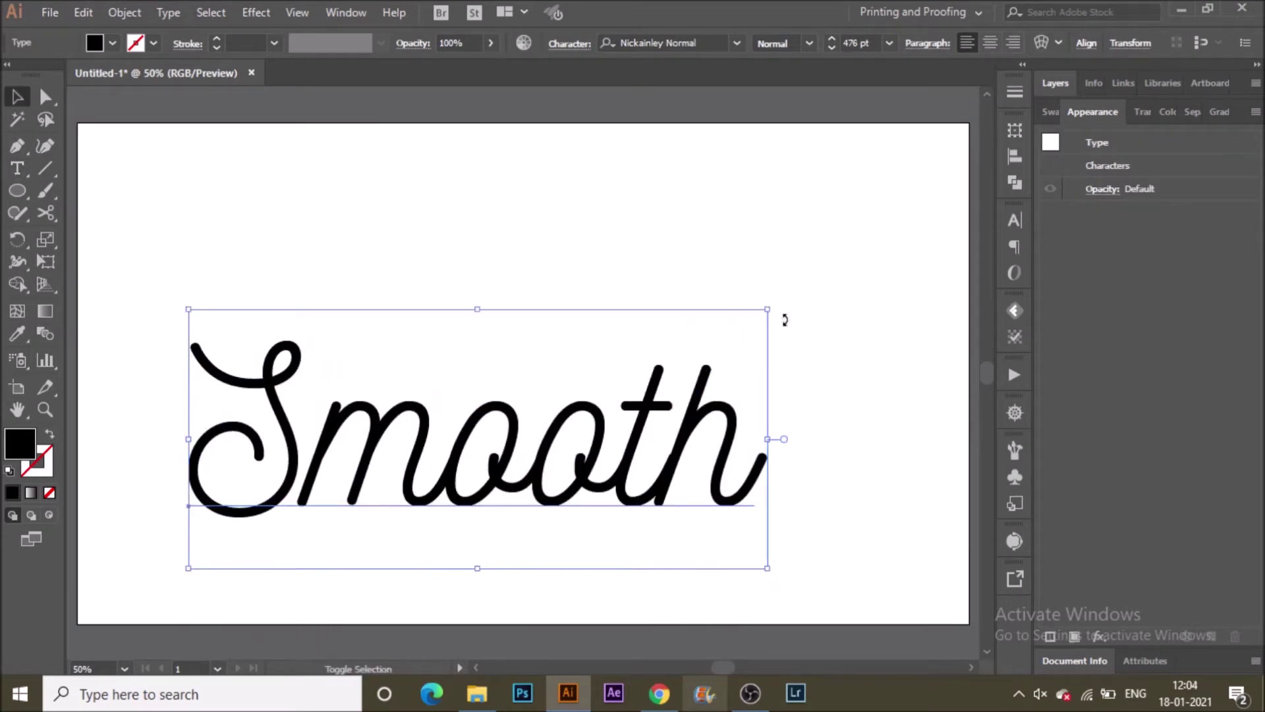
pyautogui.moveTo(768, 309); pyautogui.dragTo(875, 198)
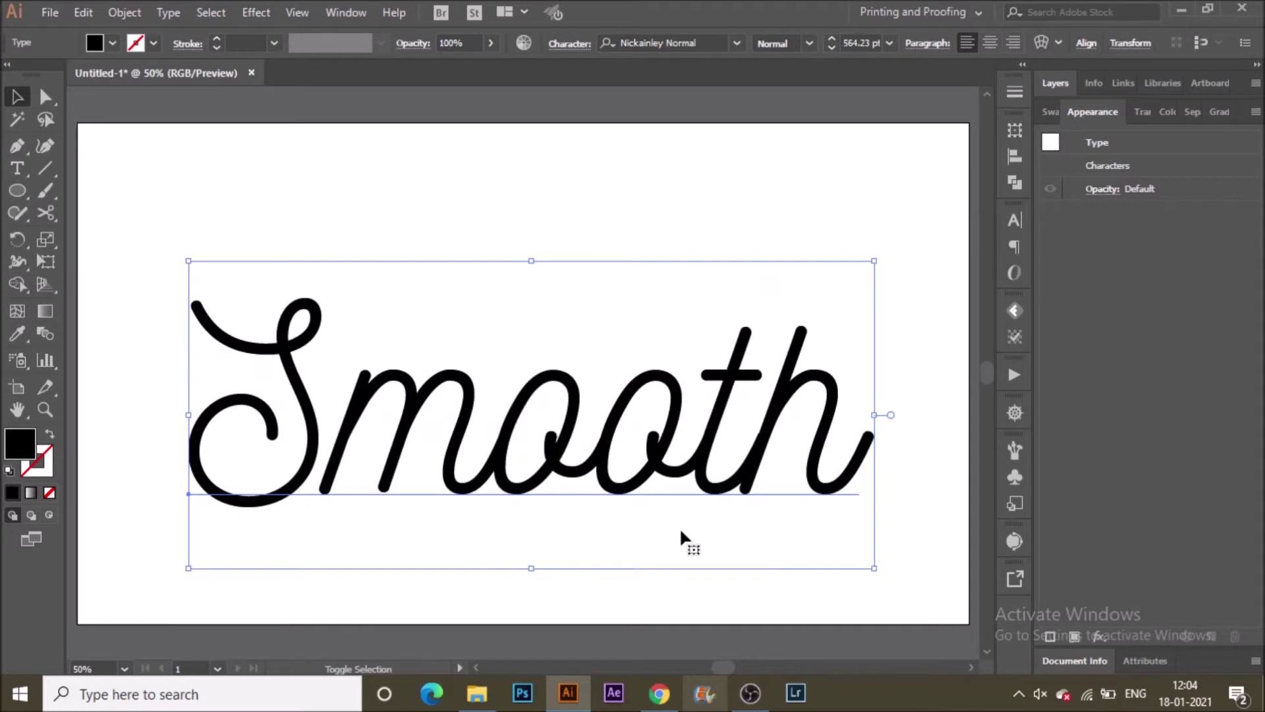
pyautogui.moveTo(654, 469); pyautogui.dragTo(656, 449)
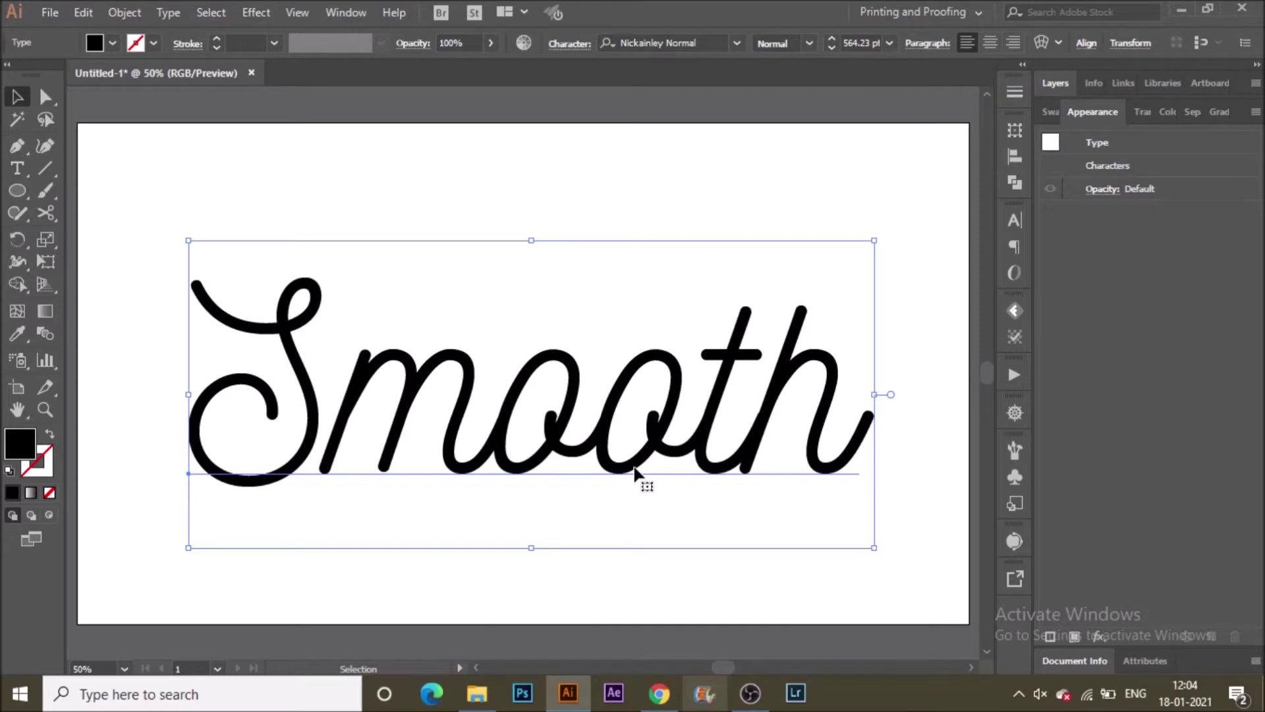
pyautogui.moveTo(635, 468); pyautogui.dragTo(635, 443)
# Draw a rectangle covering the whole artboard and set its linear gradient fill to an angle of -90°
pyautogui.click(471, 190)
pyautogui.press('m')
pyautogui.moveTo(77, 122); pyautogui.dragTo(969, 624)
pyautogui.click(1210, 114)
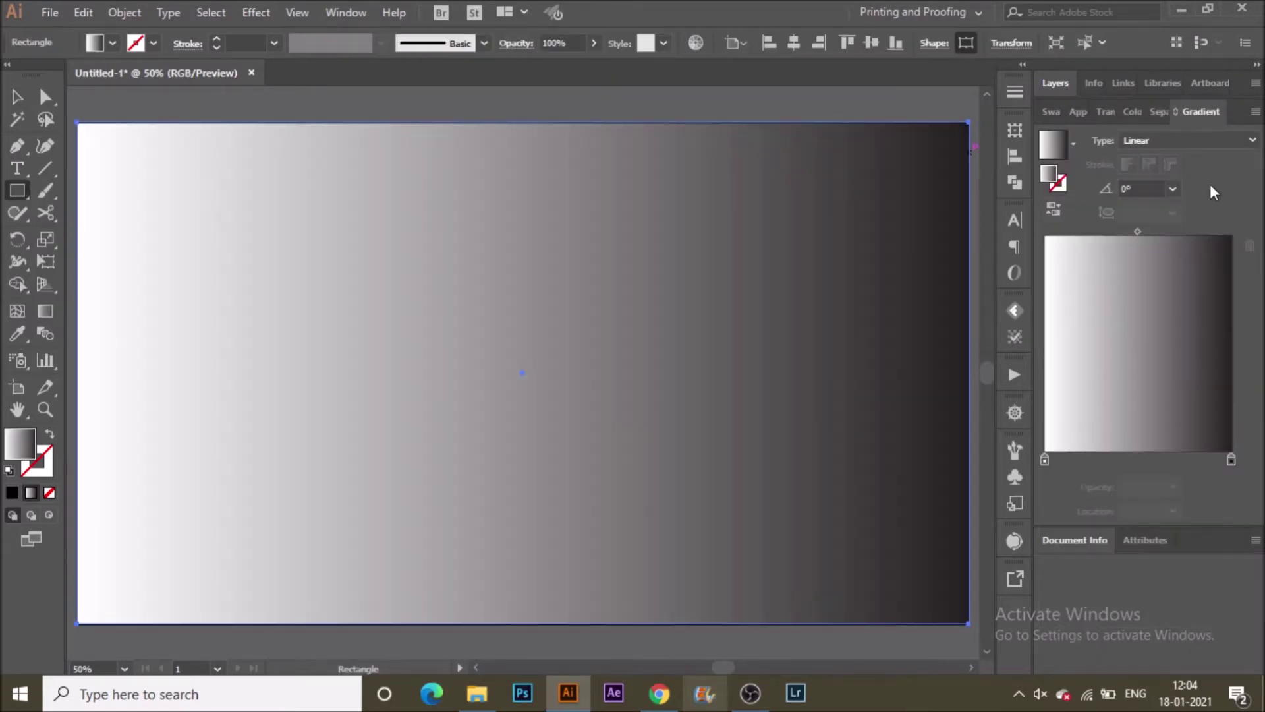
pyautogui.click(1172, 188)
pyautogui.click(1195, 462)
# Set the start stop of the rectangle's gradient to the orange-red swatch
pyautogui.click(1045, 459)
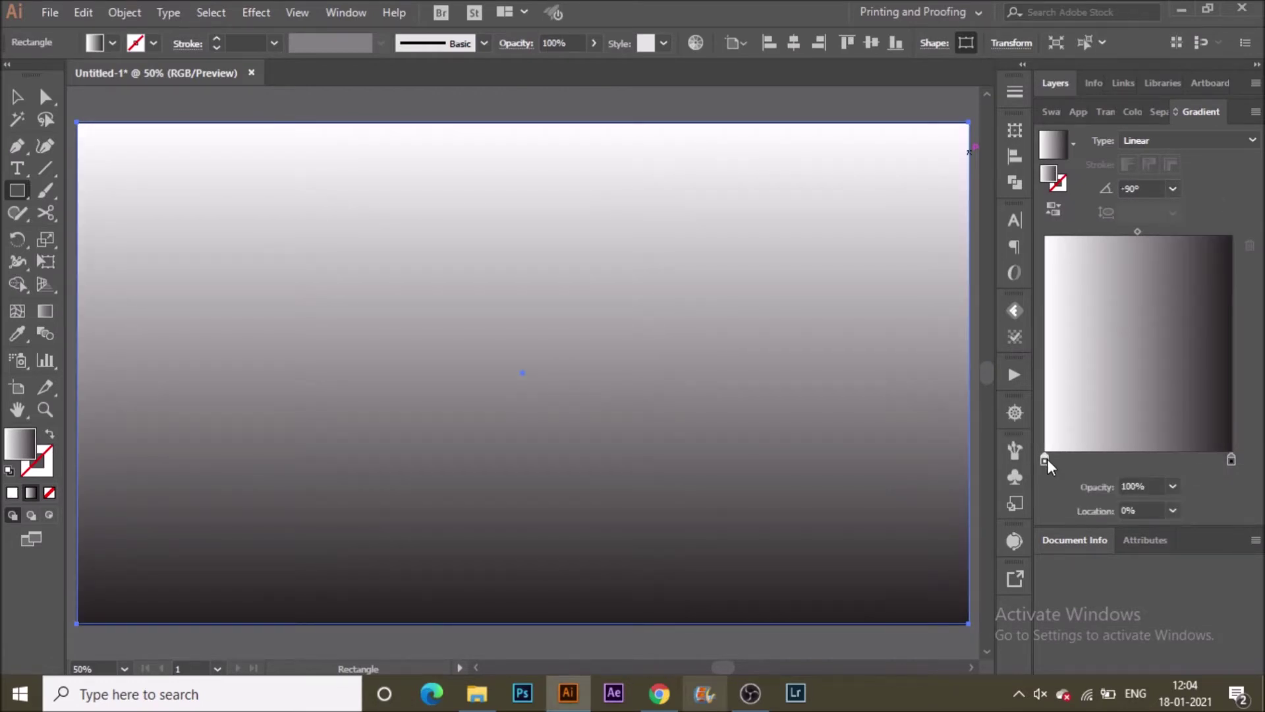
pyautogui.doubleClick(1046, 460)
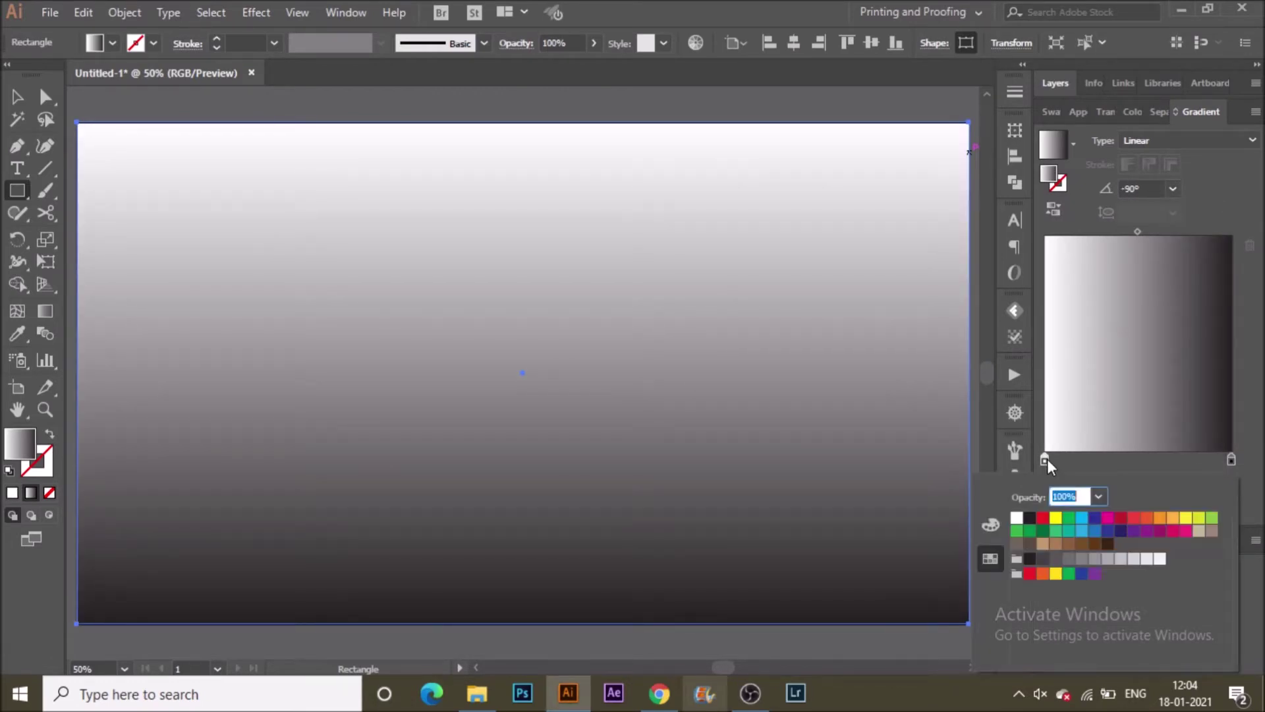
pyautogui.click(1147, 517)
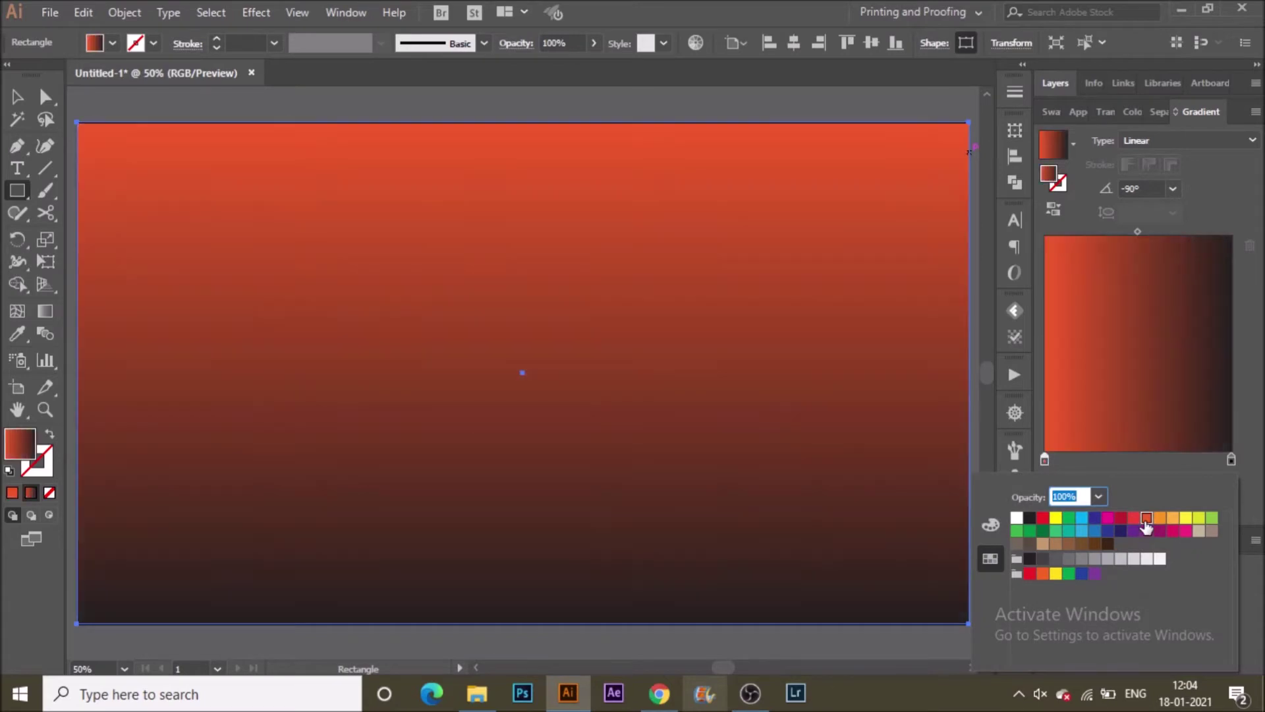
# Set the gradient's end stop to the crimson swatch and lower its red value to get a dark maroon
pyautogui.click(1234, 460)
pyautogui.click(1231, 461)
pyautogui.doubleClick(1232, 460)
pyautogui.click(1121, 520)
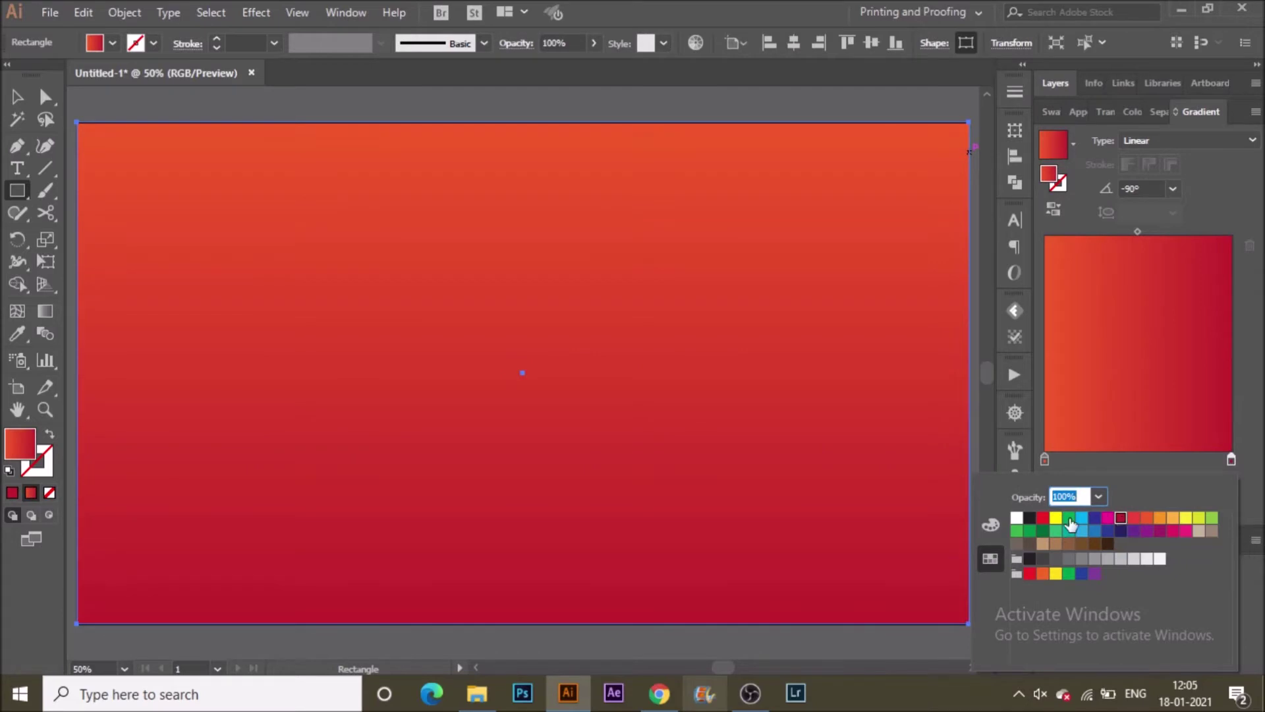
pyautogui.click(991, 523)
pyautogui.moveTo(1146, 532); pyautogui.dragTo(1113, 533)
# Change the gradient's start stop to a deep red by lowering its green and red values
pyautogui.click(1055, 463)
pyautogui.doubleClick(1045, 460)
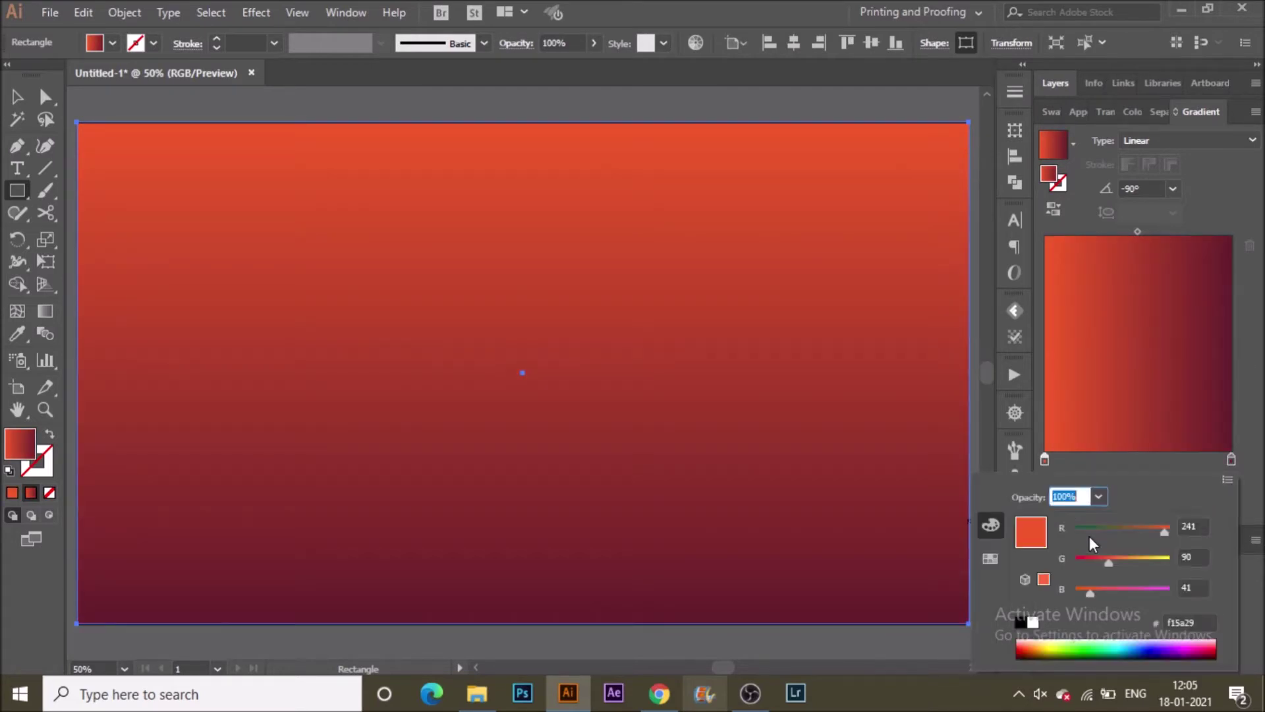
pyautogui.click(1089, 558)
pyautogui.click(1146, 528)
pyautogui.click(250, 268)
# Send the gradient rectangle to the back, behind the "Smooth" text
pyautogui.moveTo(11, 76); pyautogui.dragTo(1, 147)
pyautogui.click(17, 97)
pyautogui.rightClick(573, 365)
pyautogui.moveTo(677, 579)
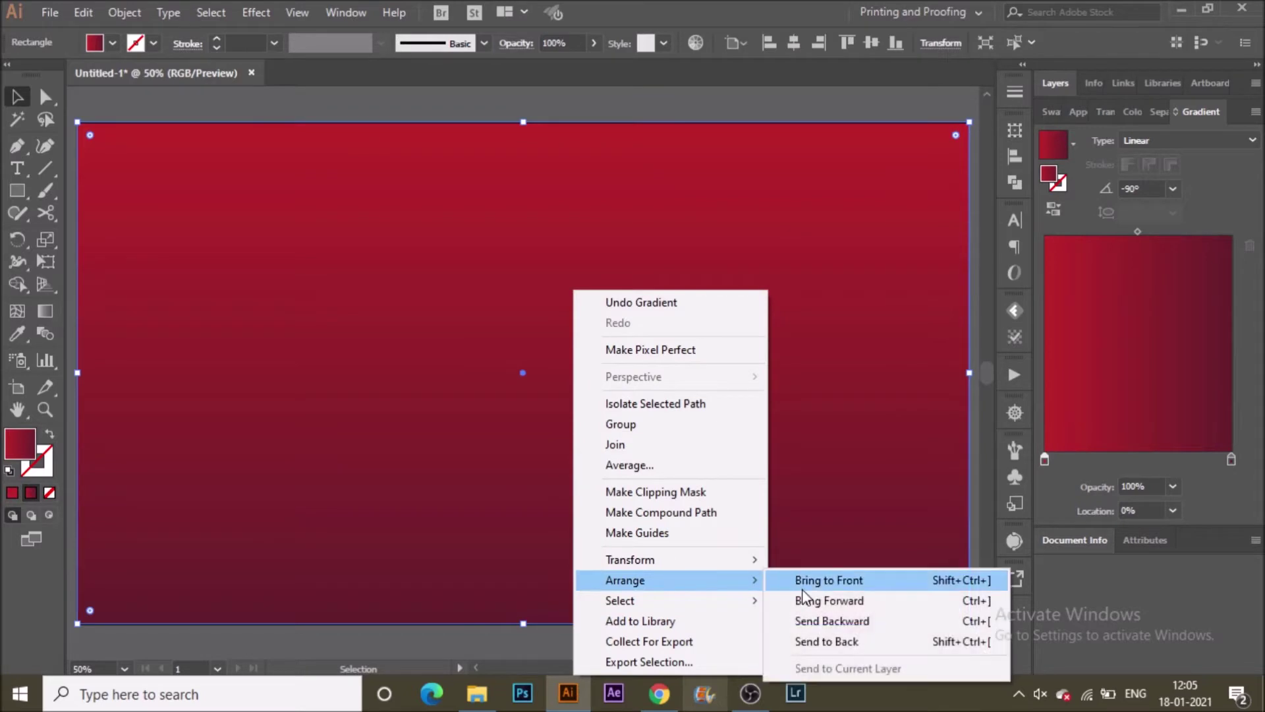
pyautogui.click(850, 642)
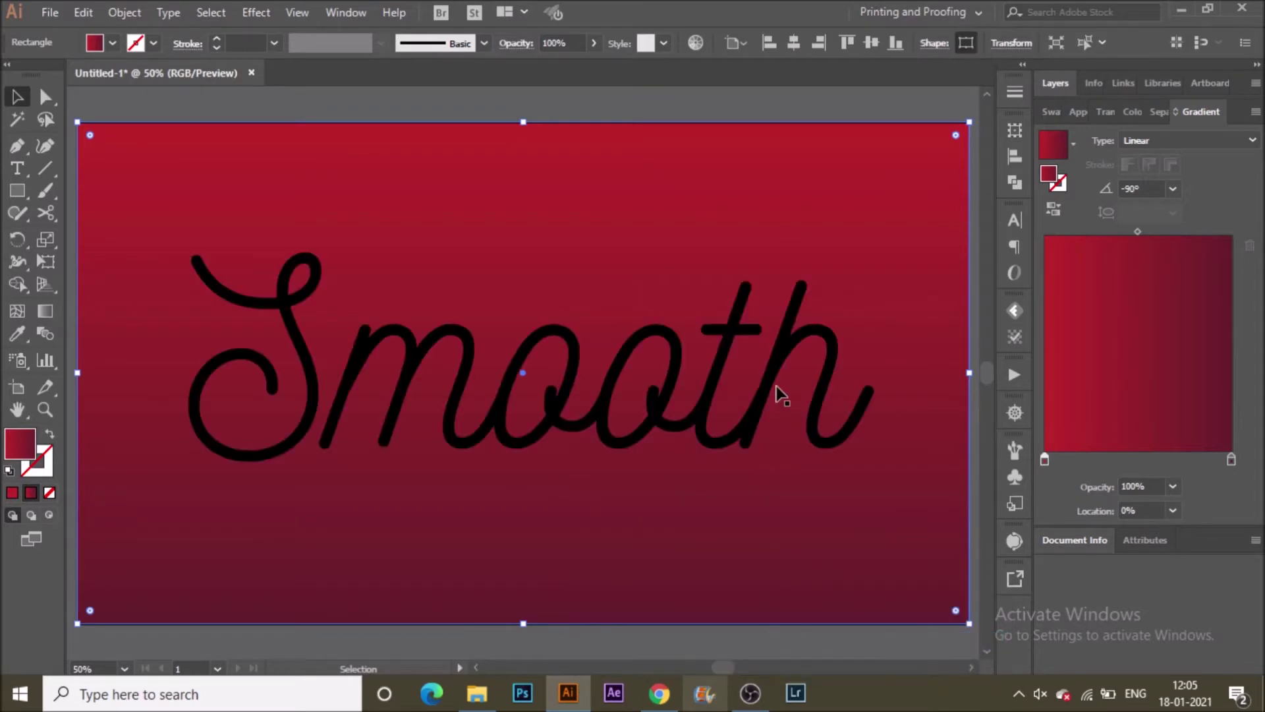
pyautogui.click(709, 404)
pyautogui.rightClick(710, 405)
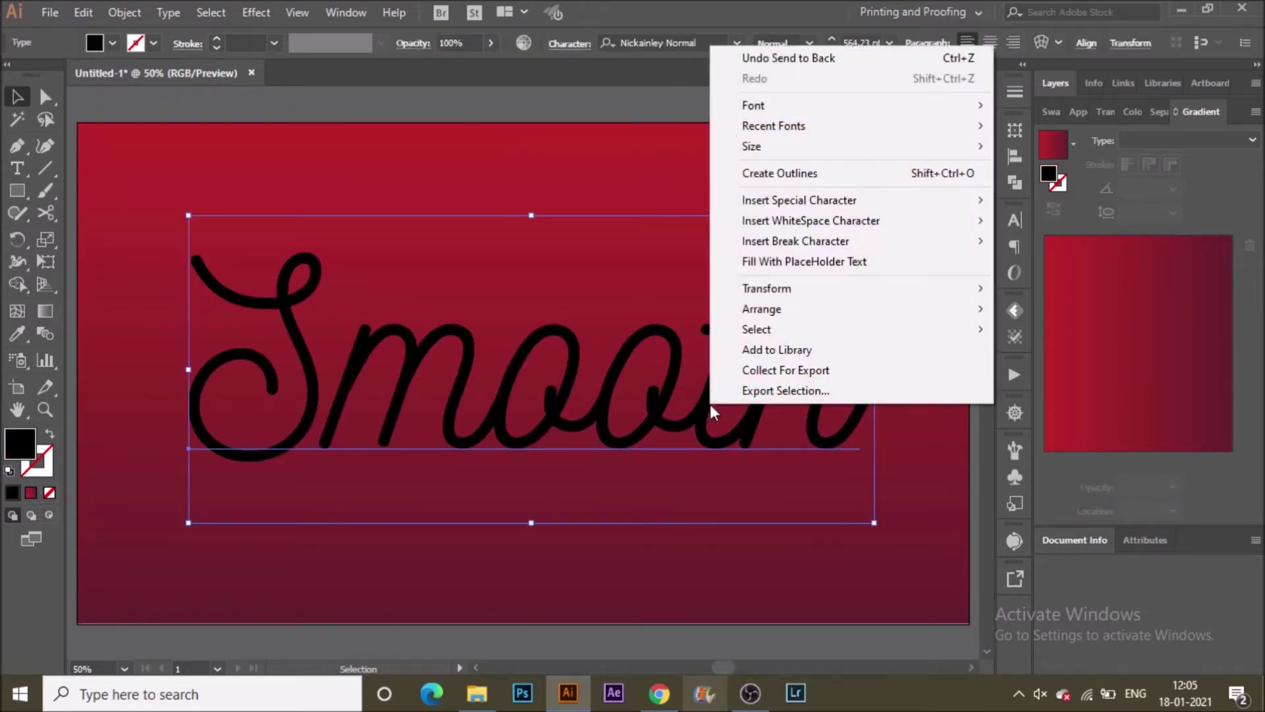
pyautogui.click(838, 171)
pyautogui.hotkey('ctrl', 'z')
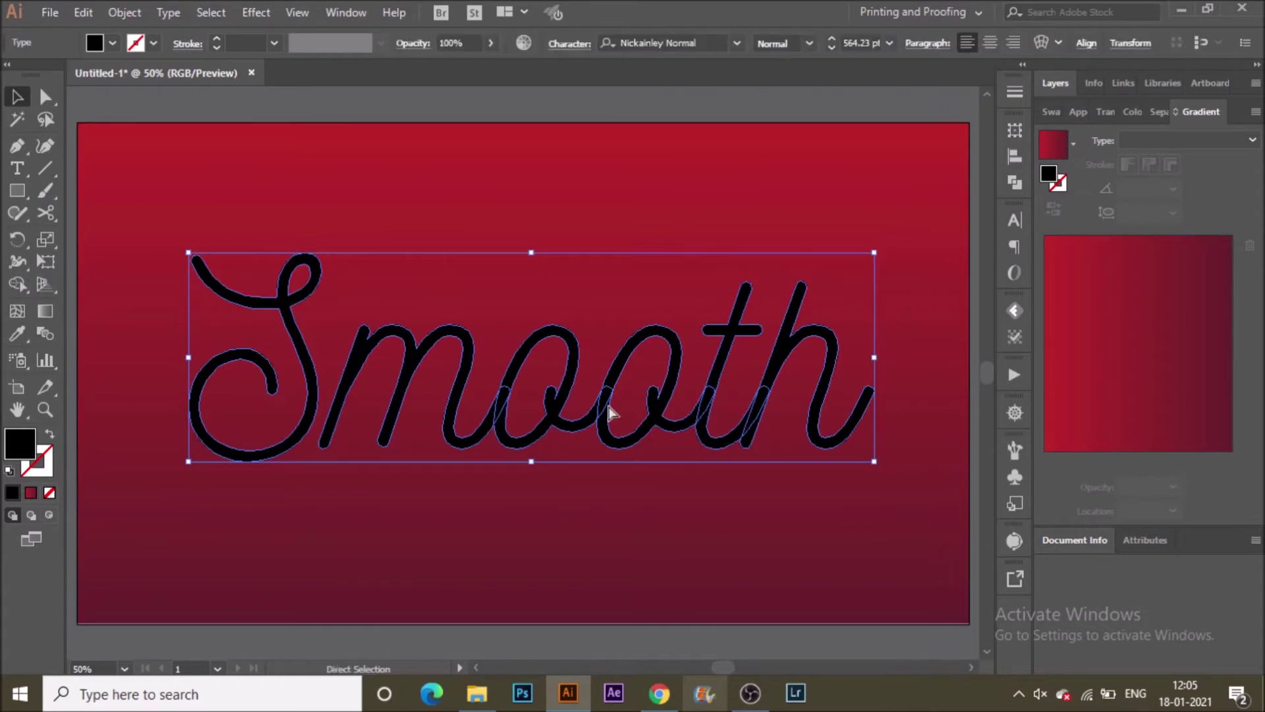
# Swap the "Smooth" text's fill and stroke so it has only a black 1 pt stroke, and convert it to outlines
pyautogui.click(49, 433)
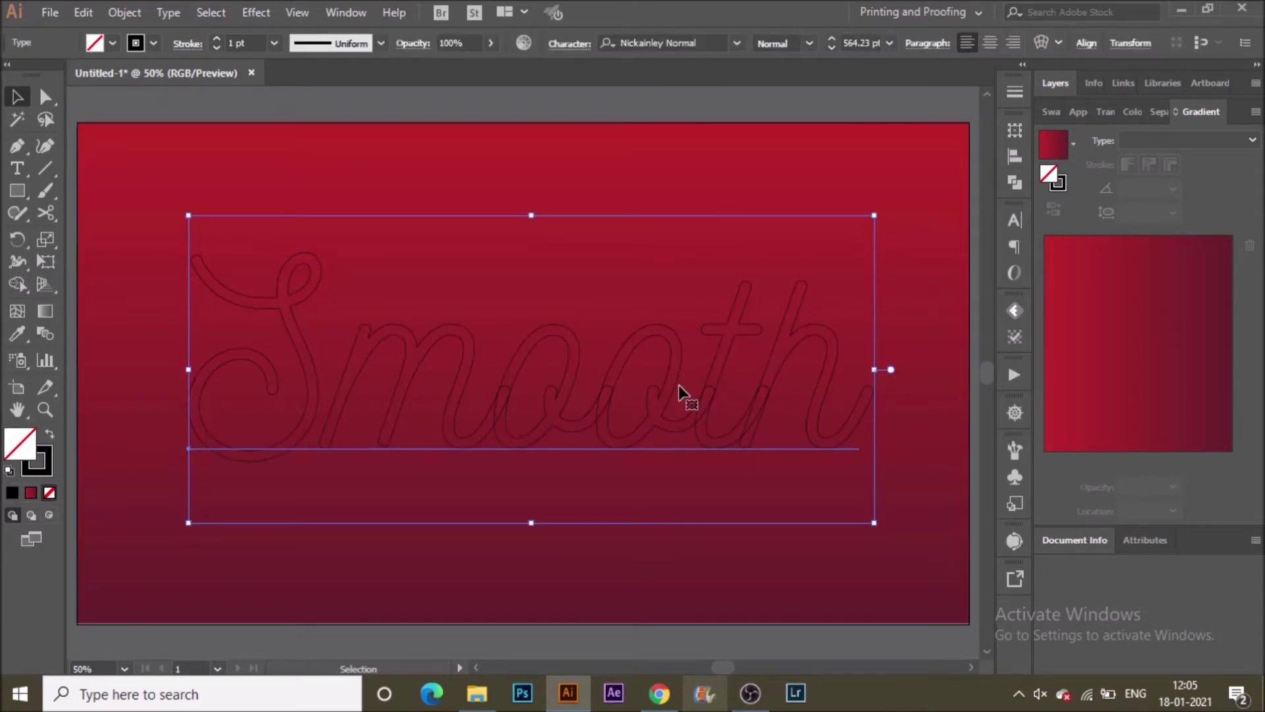
pyautogui.rightClick(679, 385)
pyautogui.click(816, 155)
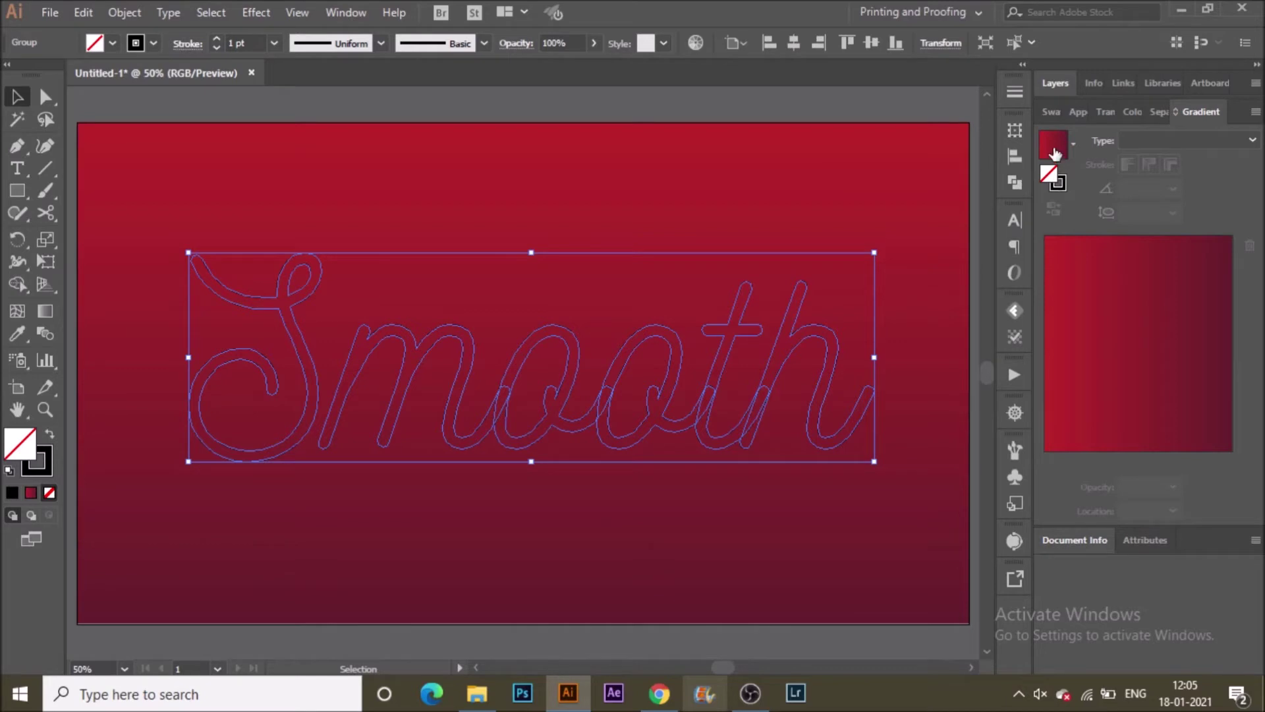
# Unite the overlapping outlined letters and ungroup the result so the S is separate from the connected "mooth"
pyautogui.click(1013, 181)
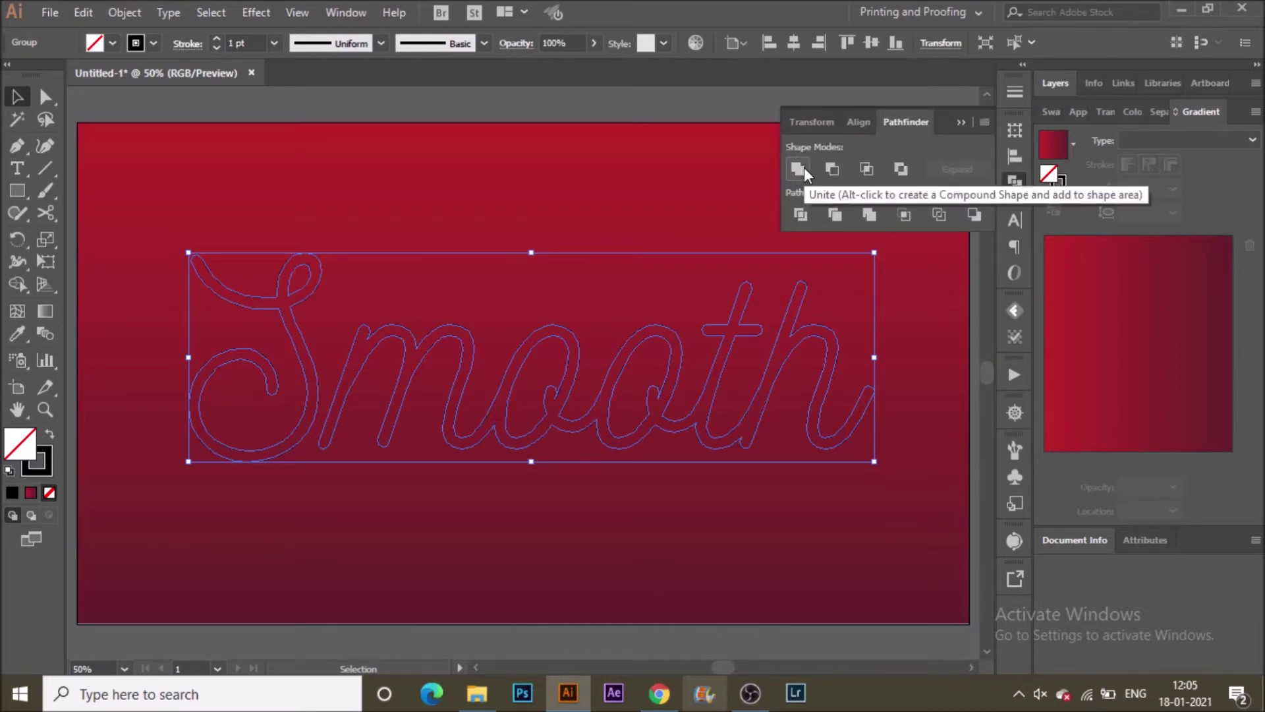
pyautogui.click(685, 210)
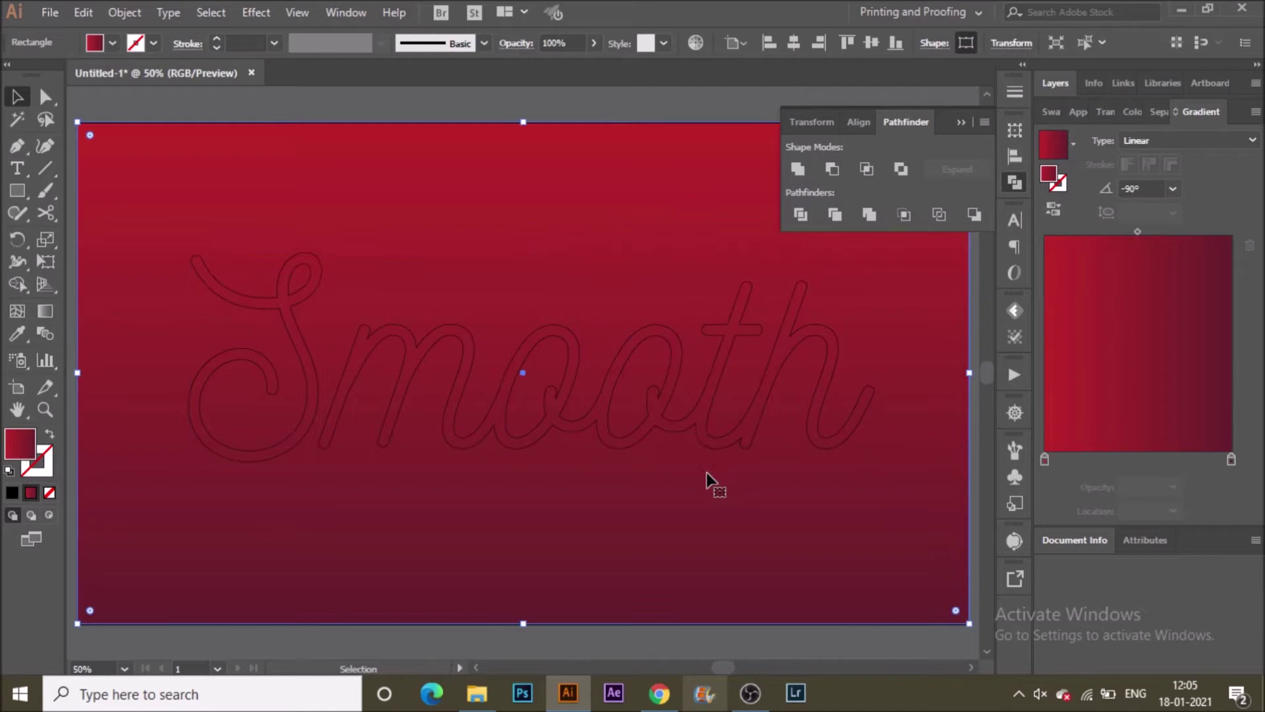
pyautogui.click(692, 423)
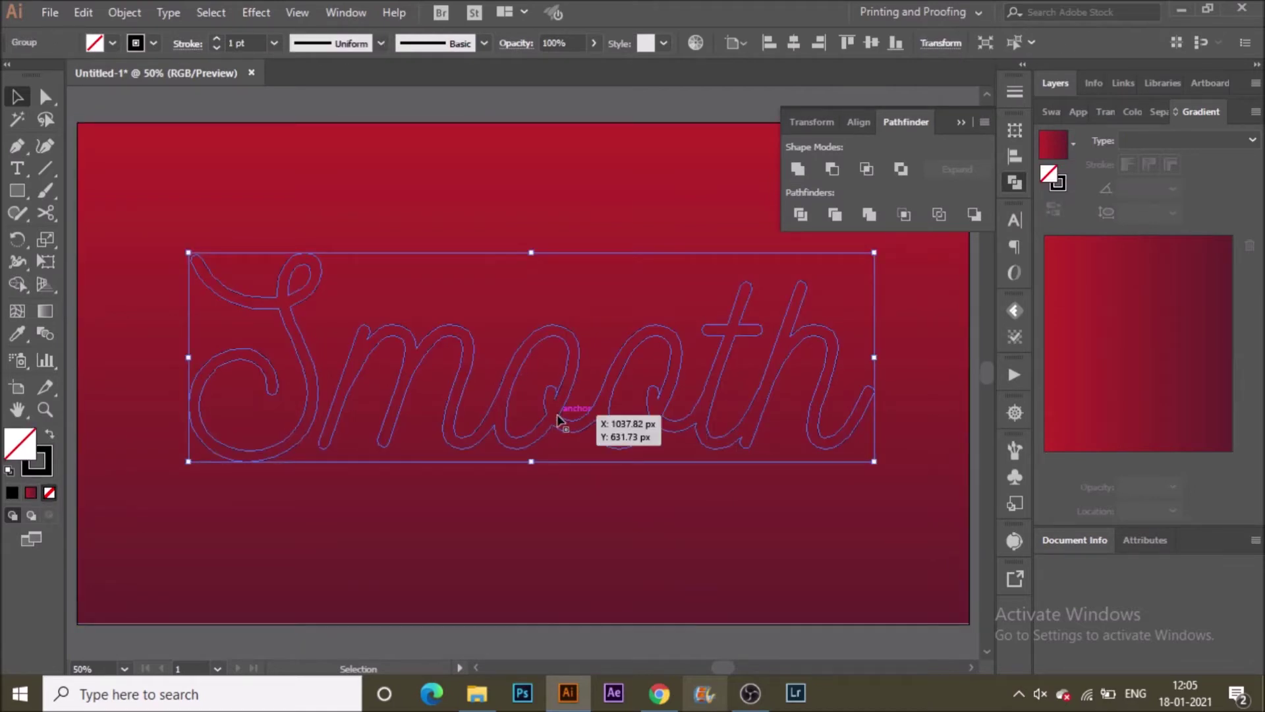
pyautogui.rightClick(294, 422)
pyautogui.click(390, 285)
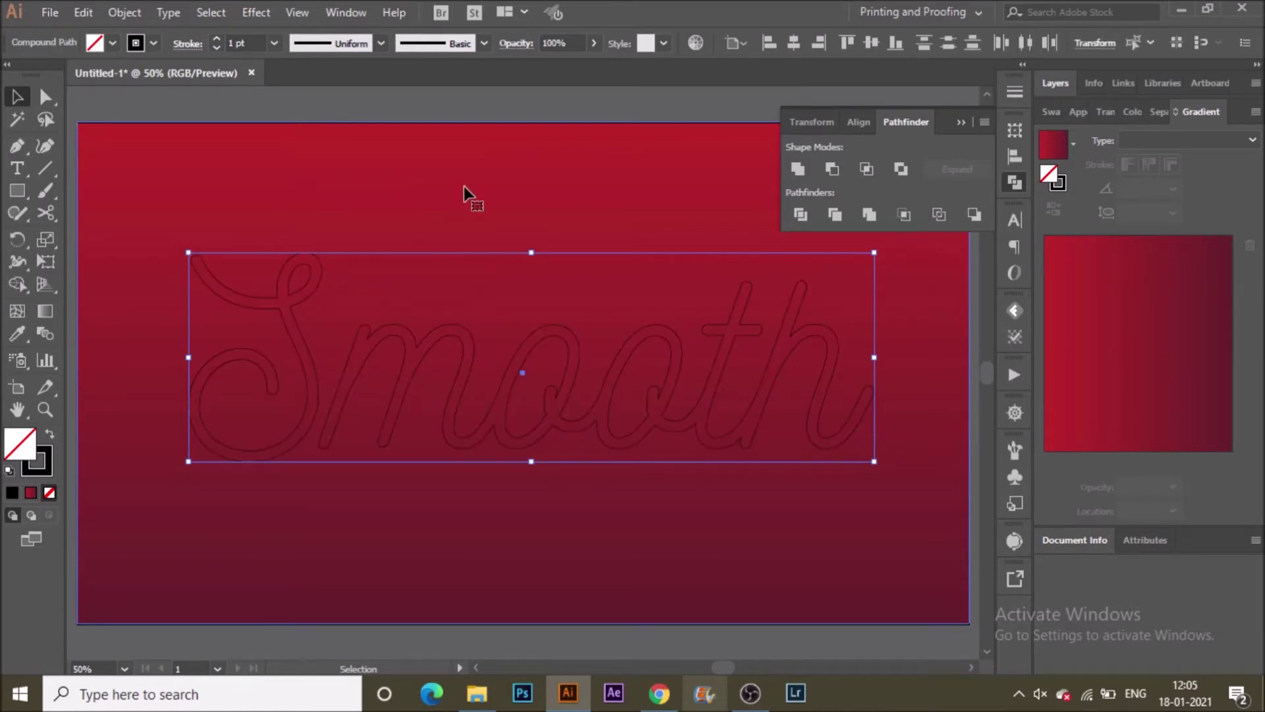
pyautogui.click(327, 413)
pyautogui.click(298, 424)
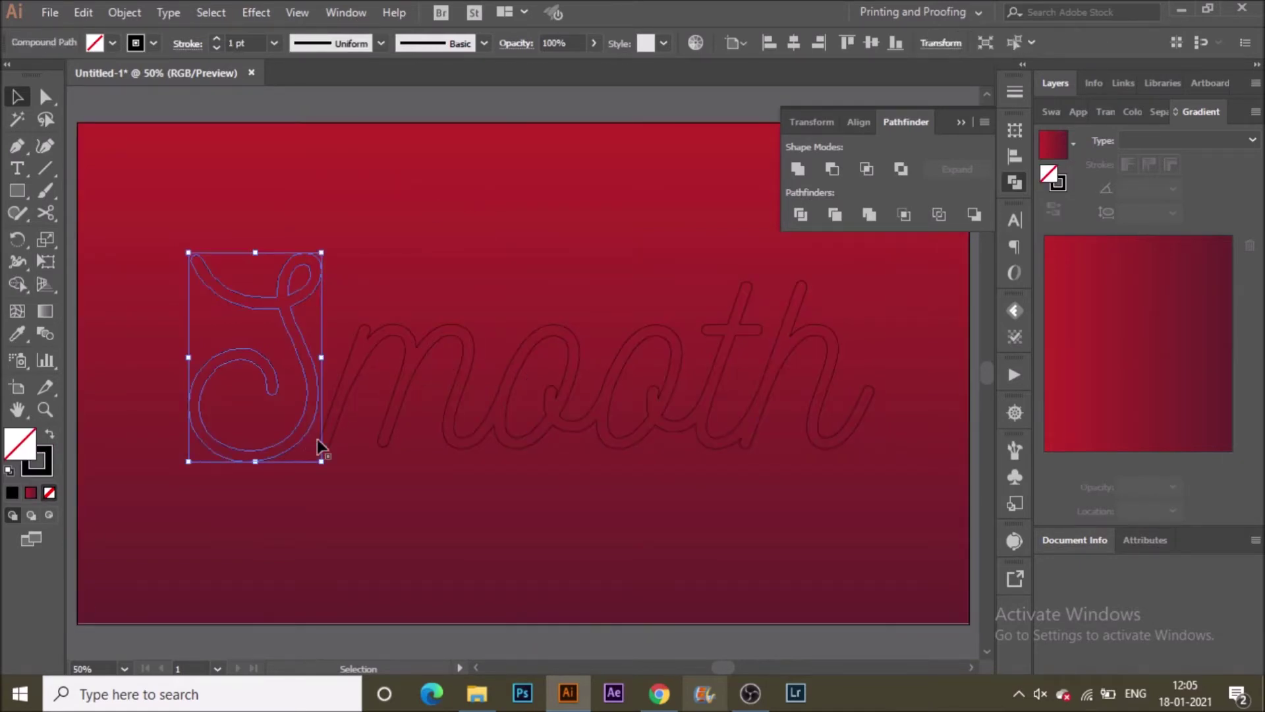
pyautogui.click(563, 420)
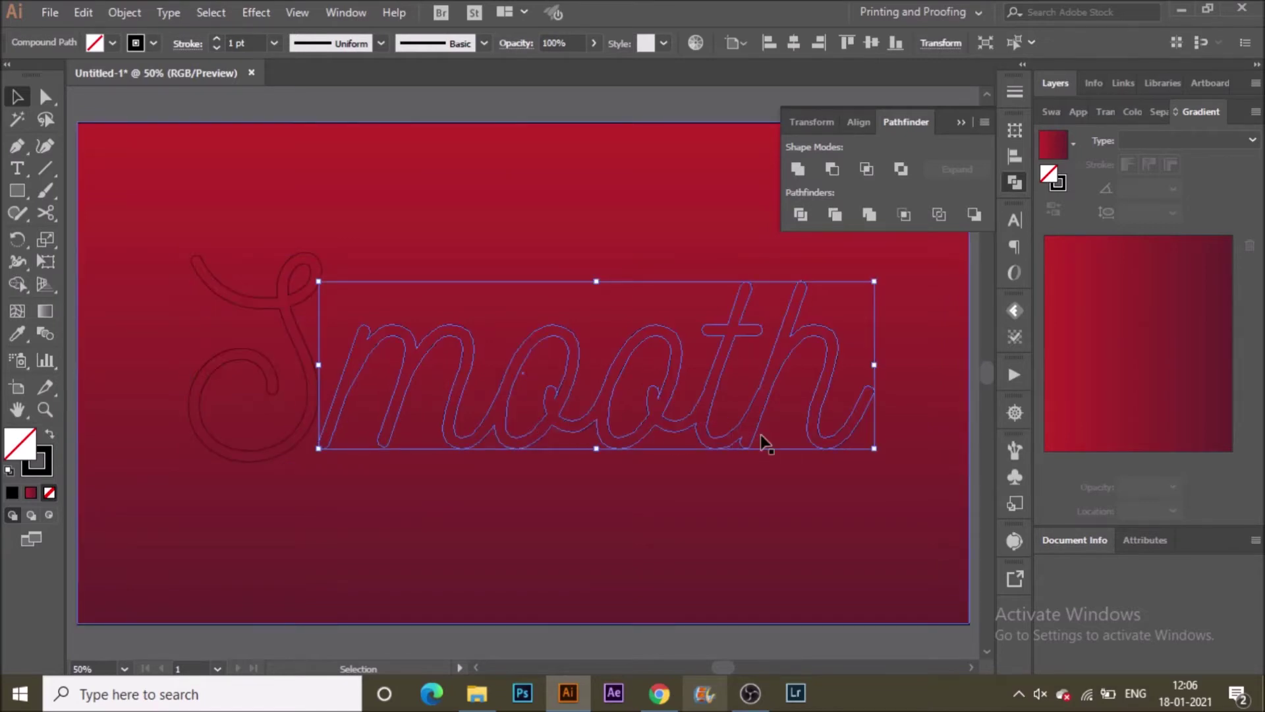
# Cut the S outline with the Scissors tool at the anchor on its upper-left tip
pyautogui.click(237, 307)
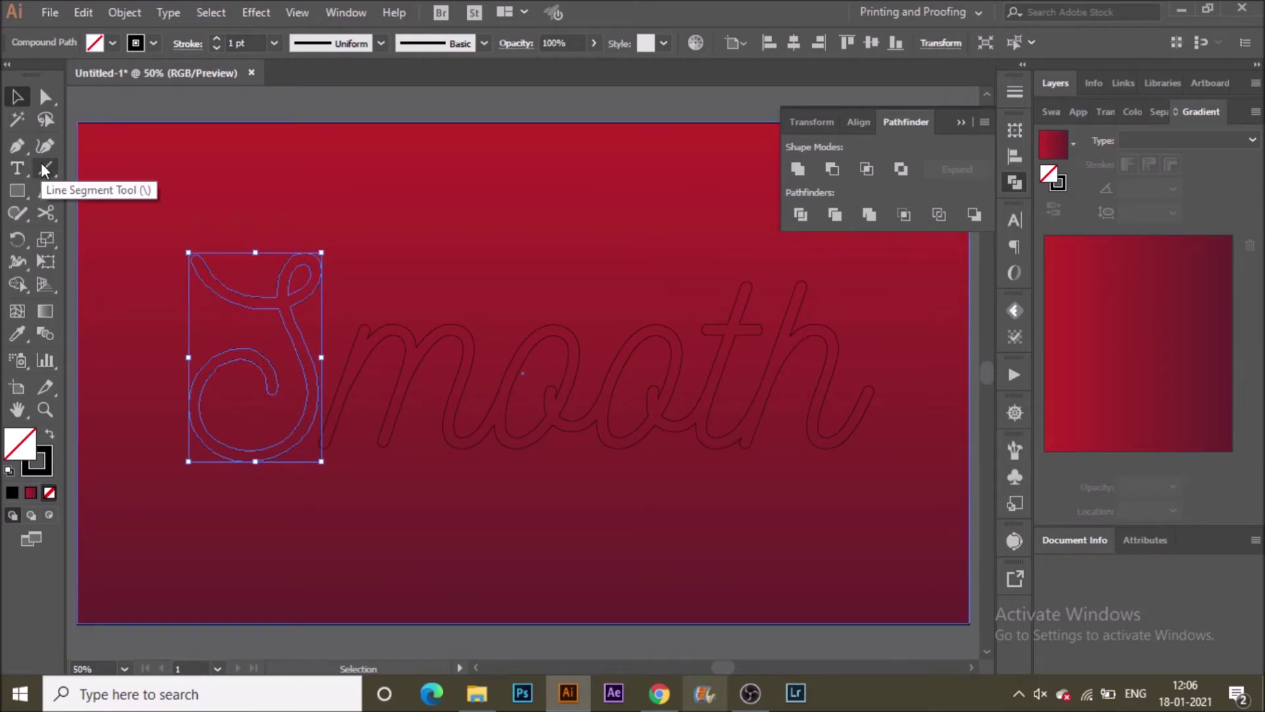
pyautogui.click(46, 213)
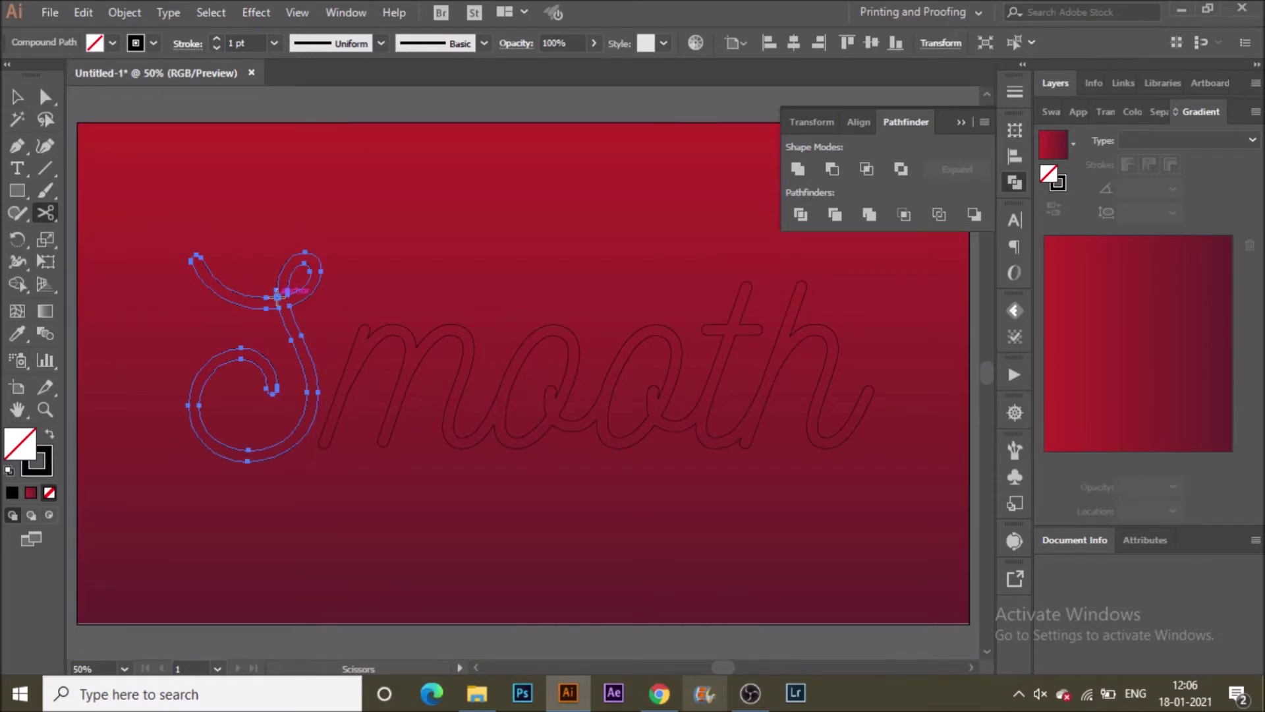
pyautogui.click(199, 257)
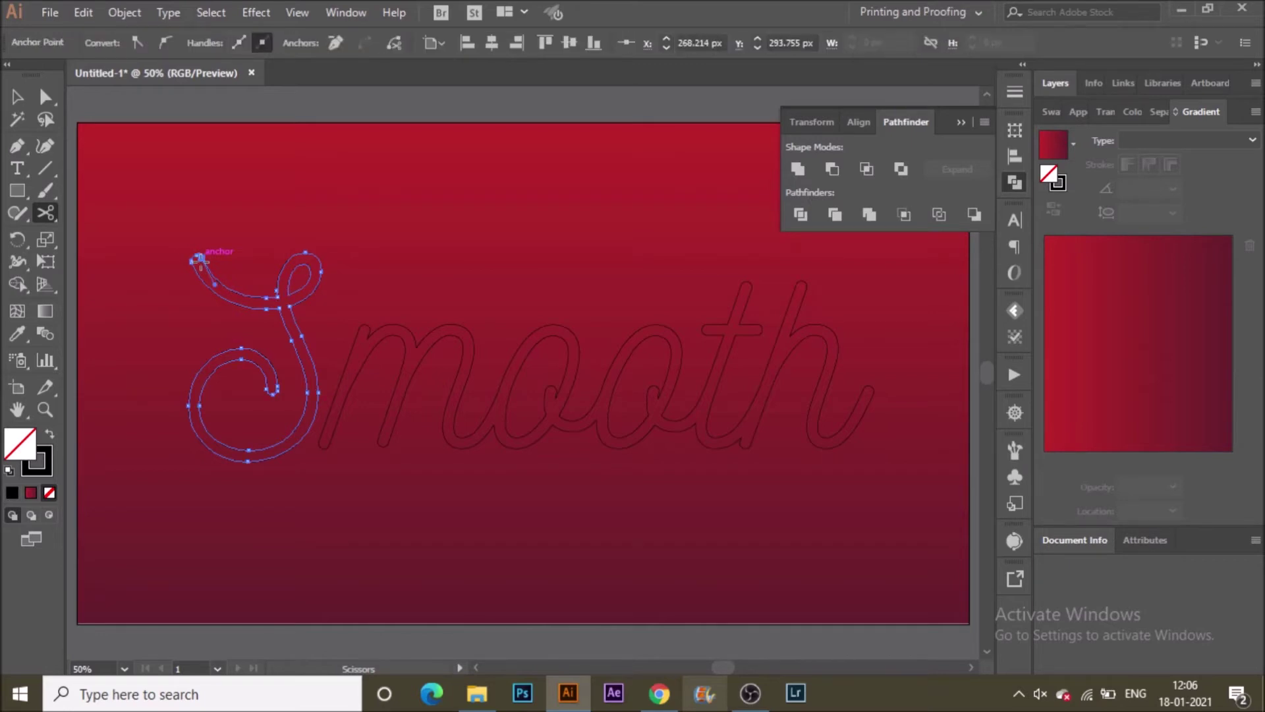
pyautogui.click(44, 98)
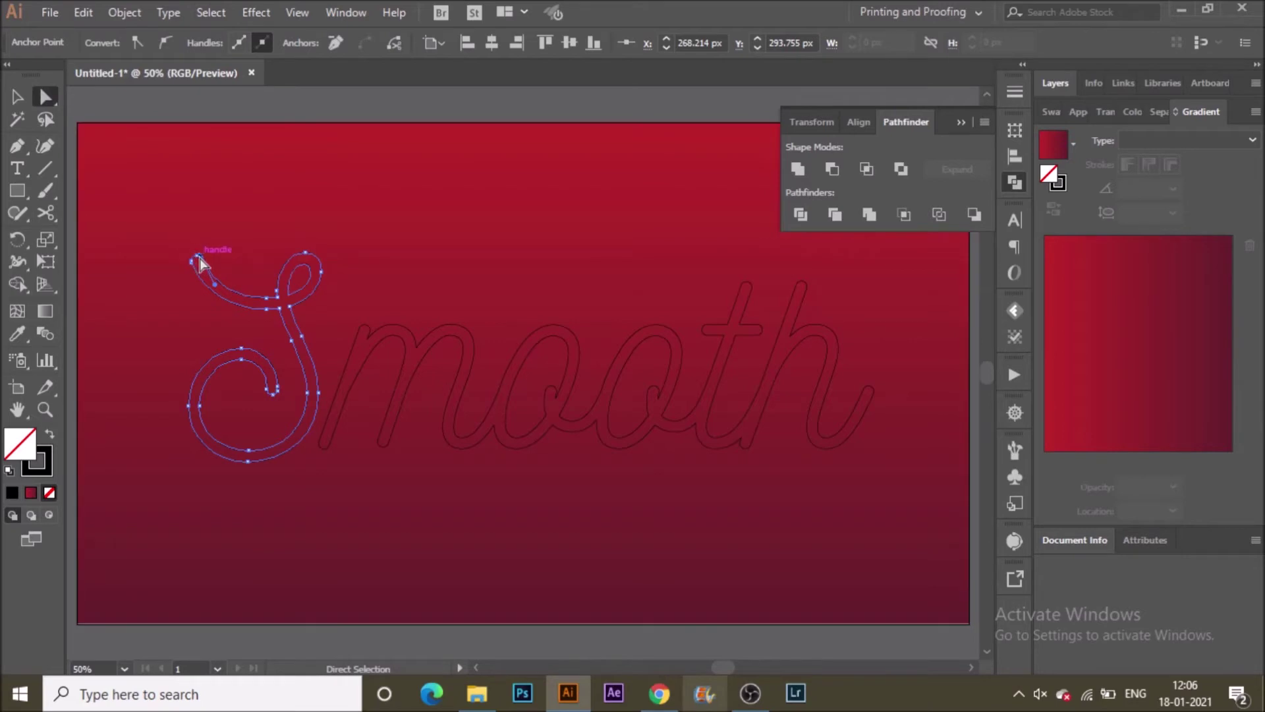
pyautogui.moveTo(200, 262); pyautogui.dragTo(226, 242)
pyautogui.press('ctrl')
pyautogui.hotkey('ctrl', 'z')
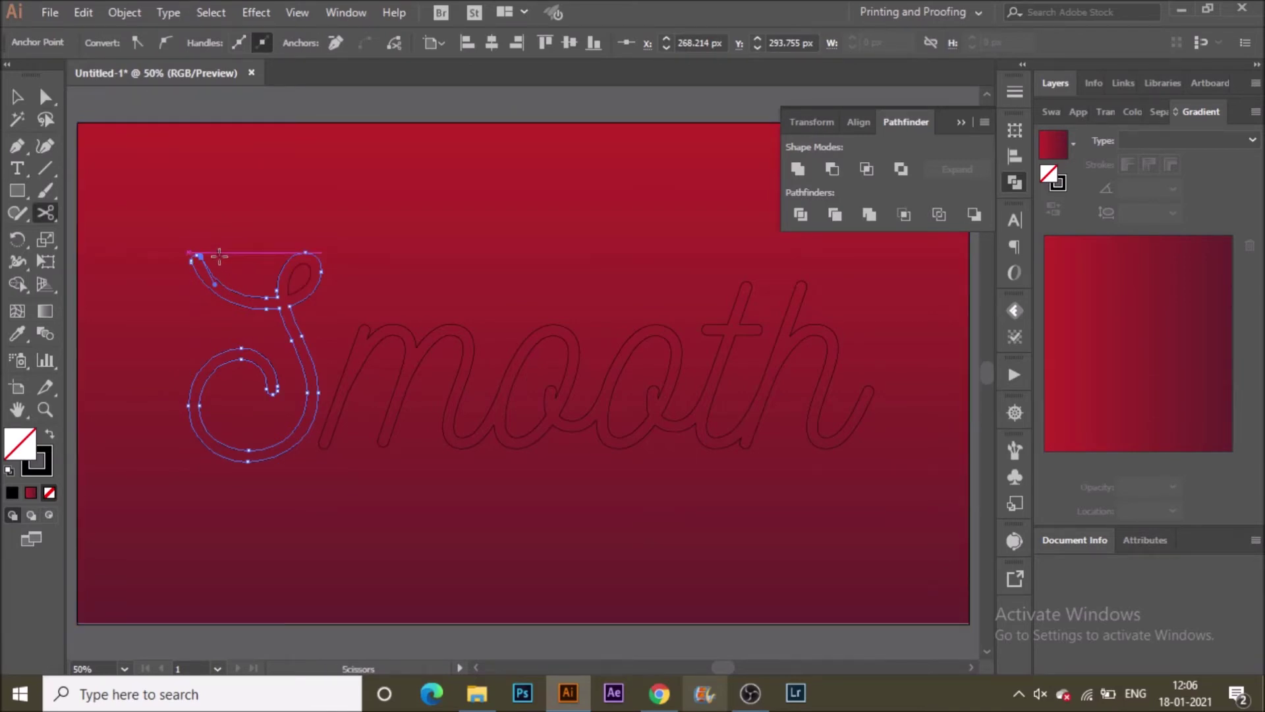
pyautogui.press('ctrl')
# Draw a small circle with no fill and a black 1 pt stroke in the artboard's upper-left corner
pyautogui.click(278, 218)
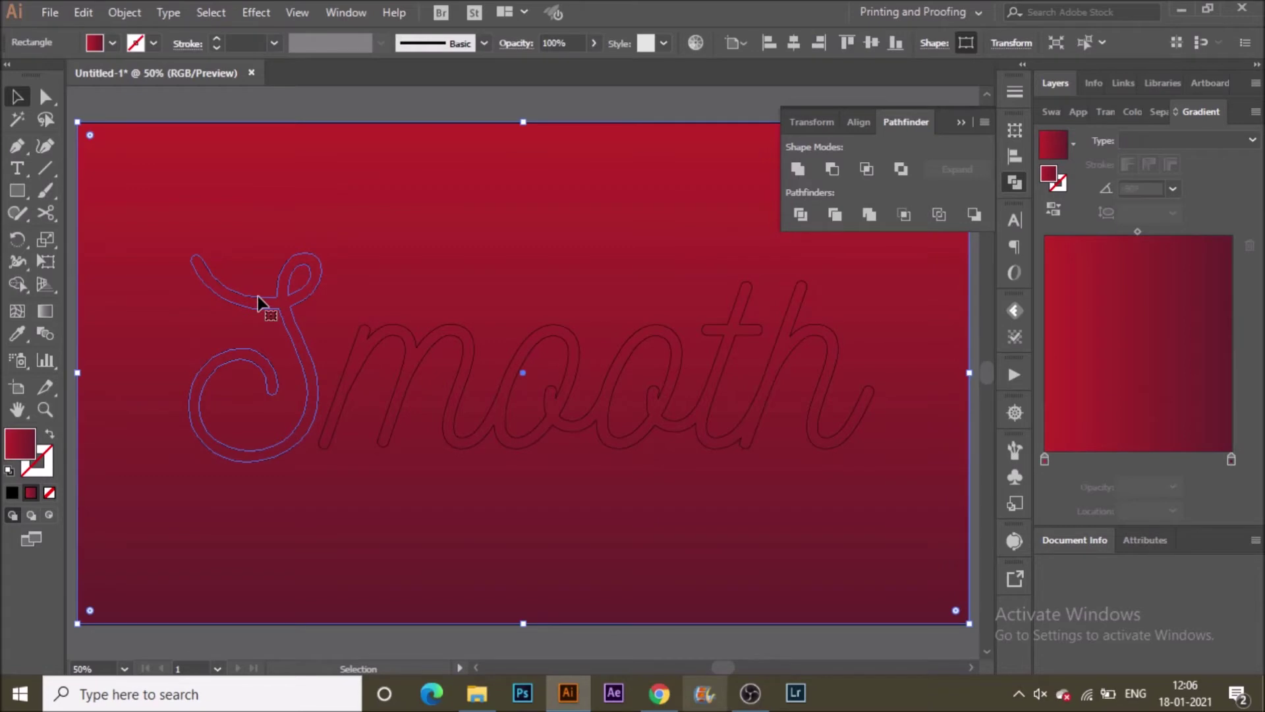
pyautogui.click(235, 292)
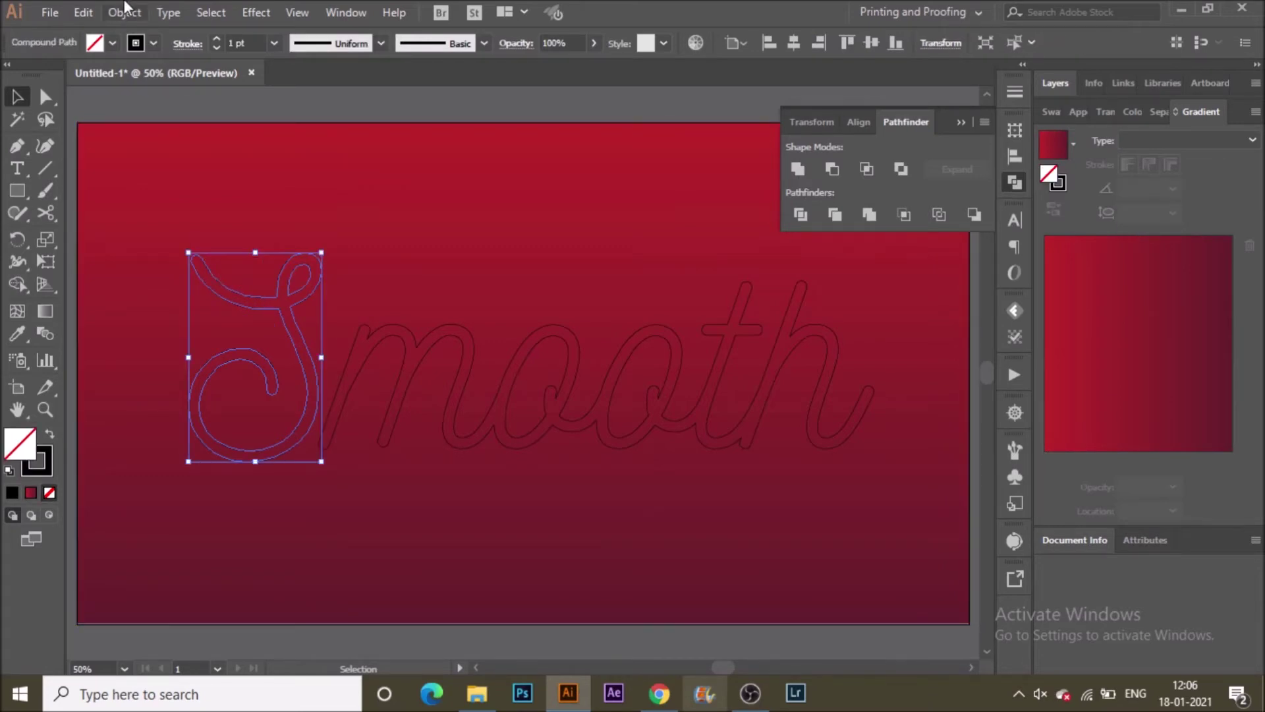
pyautogui.click(9, 190)
pyautogui.moveTo(9, 189); pyautogui.dragTo(108, 229)
pyautogui.moveTo(114, 172); pyautogui.dragTo(123, 188)
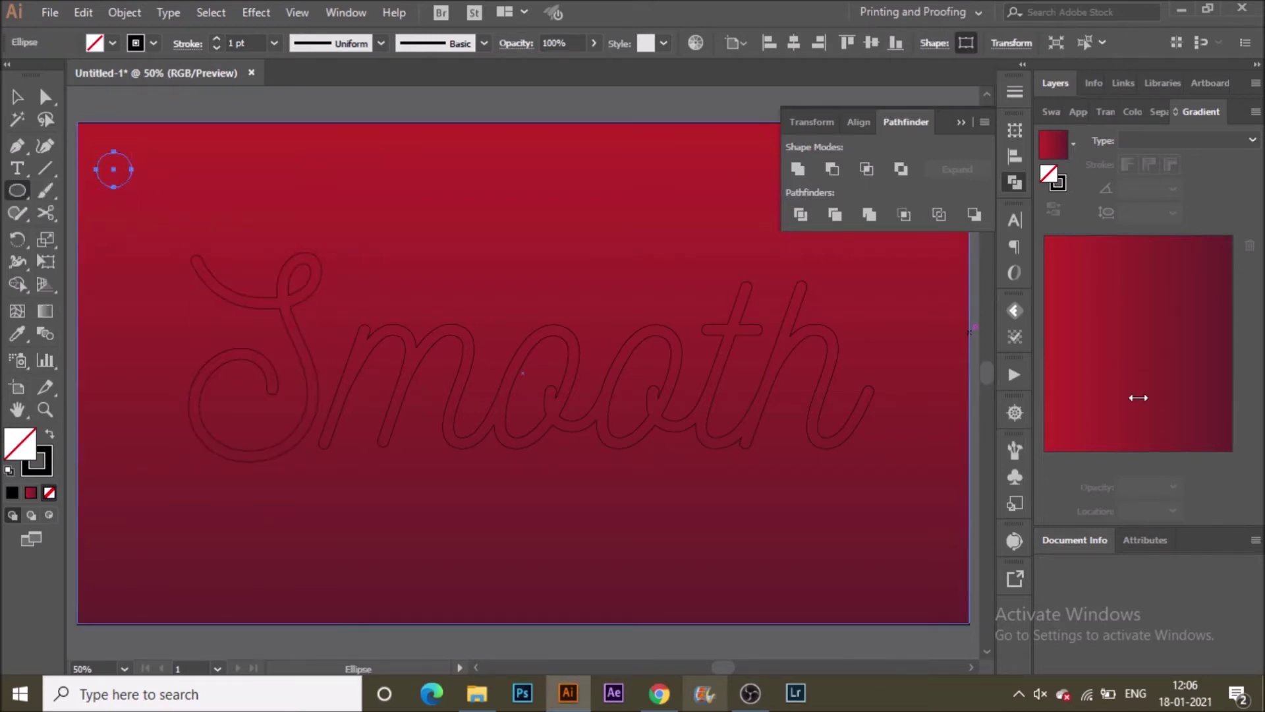
# Fill the small circle with the light orange colour f4b276
pyautogui.doubleClick(26, 453)
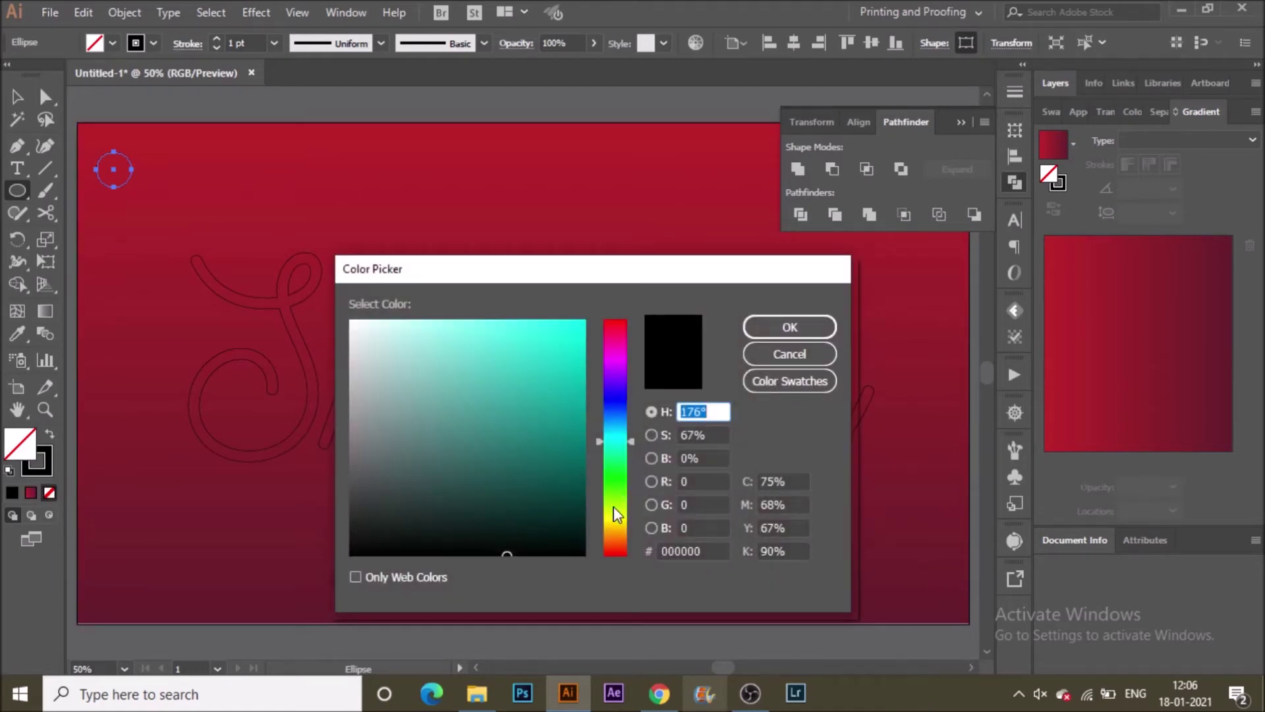
pyautogui.click(615, 538)
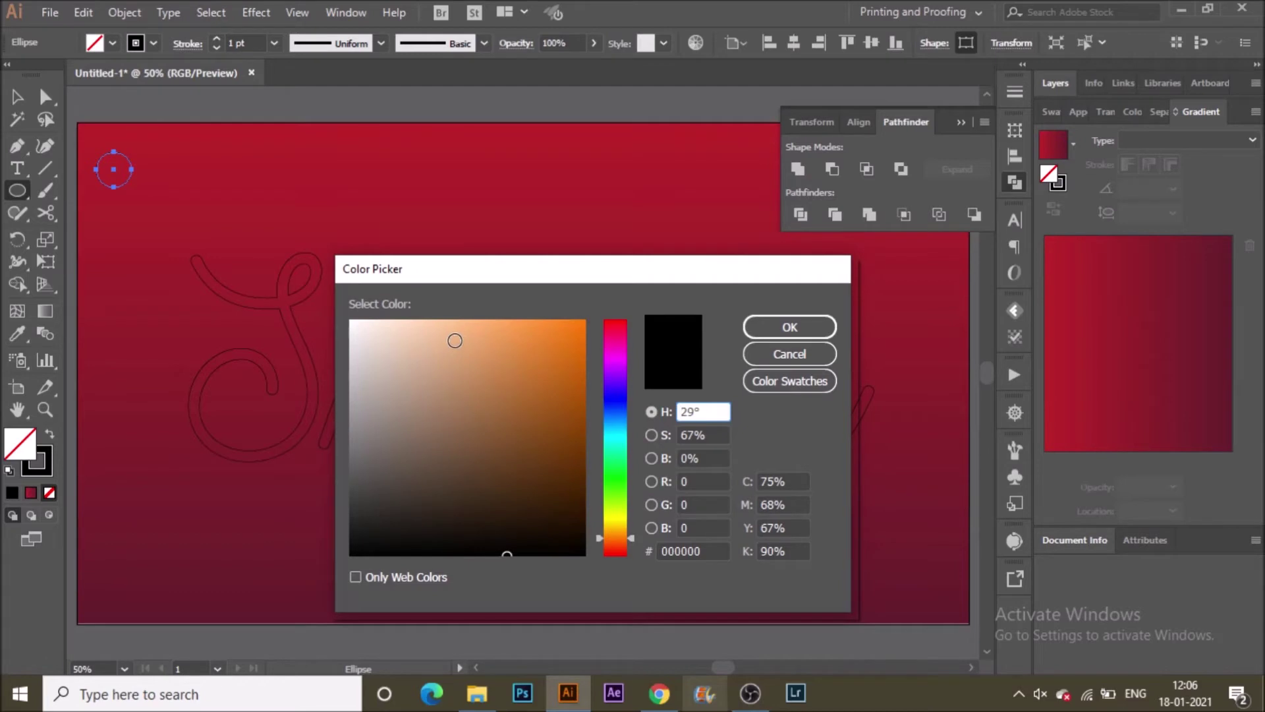
pyautogui.click(472, 326)
pyautogui.click(709, 551)
pyautogui.moveTo(709, 551); pyautogui.dragTo(578, 547)
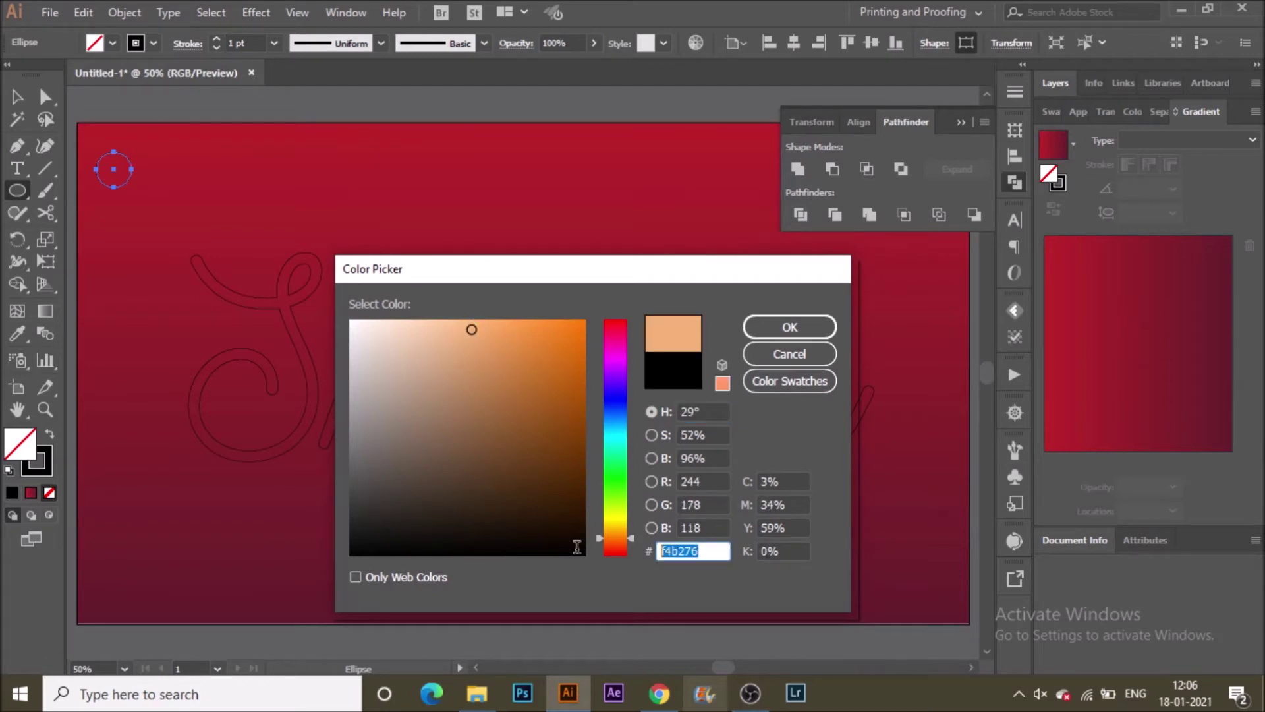
pyautogui.click(761, 327)
pyautogui.press('v')
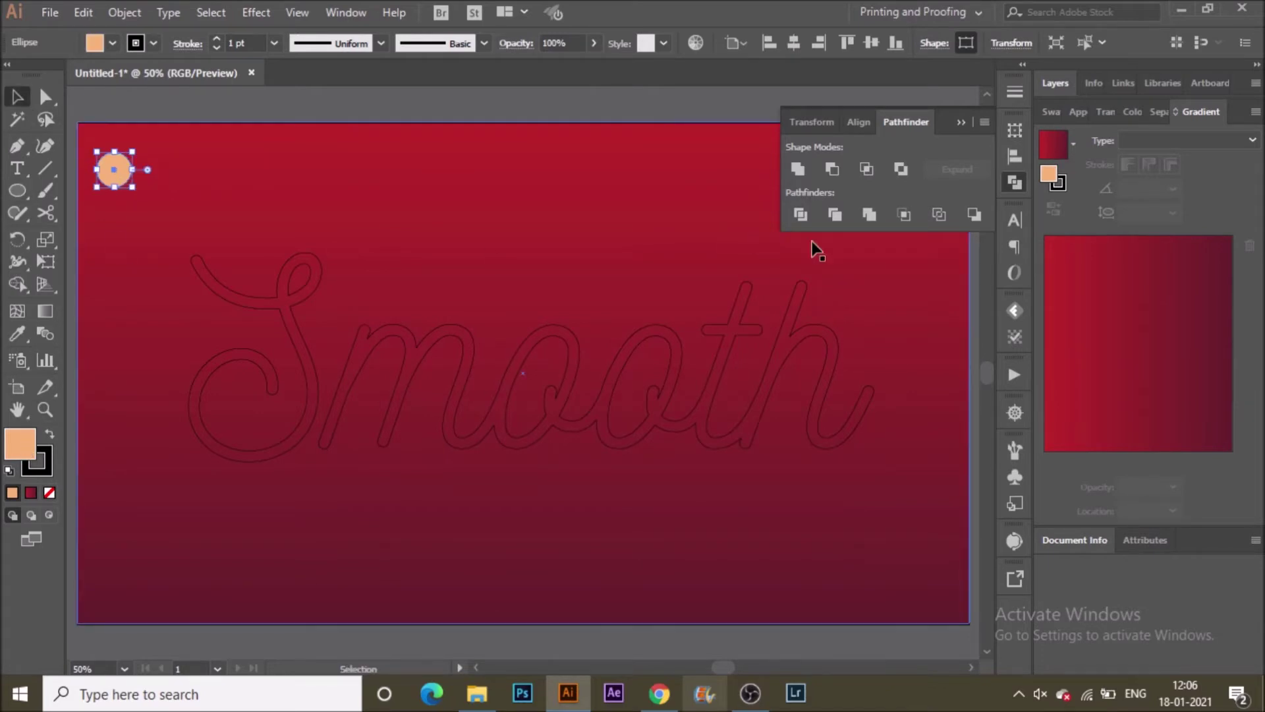
# Add the light orange as a stop near the start of the gradient, apply that gradient to the circle and remove its stroke
pyautogui.moveTo(1057, 392); pyautogui.dragTo(1058, 398)
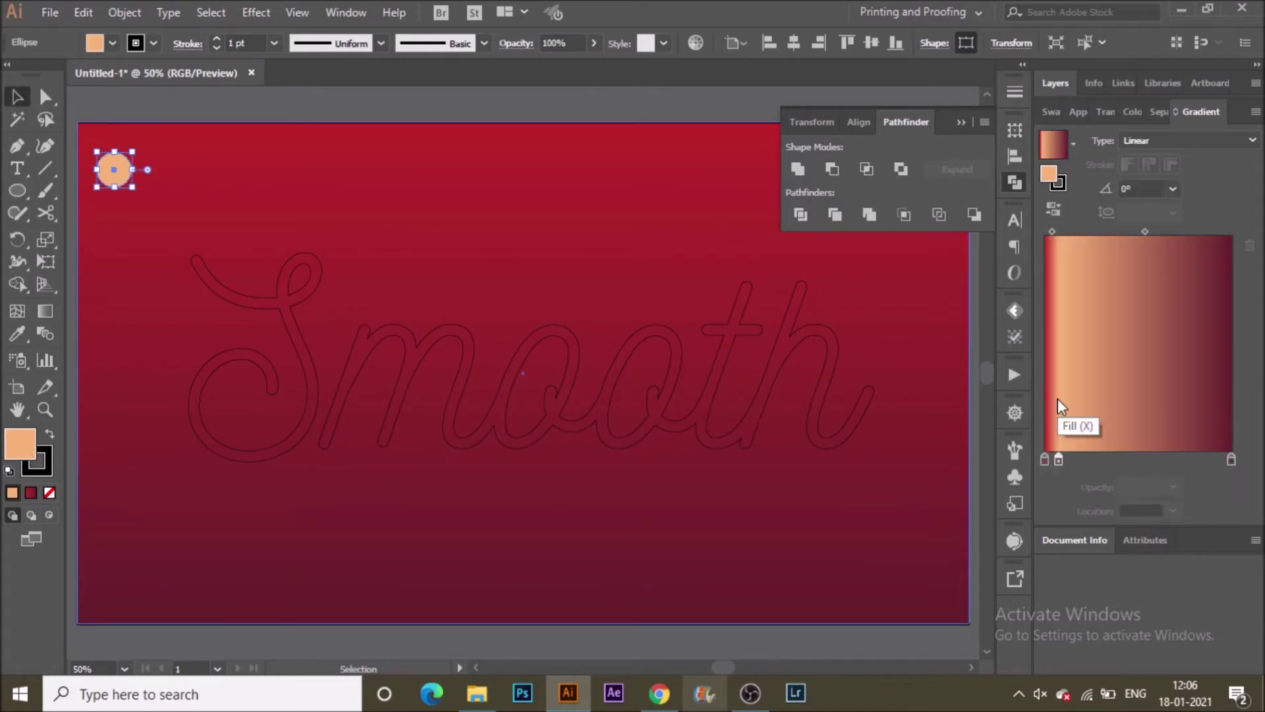
pyautogui.click(50, 465)
pyautogui.click(46, 496)
pyautogui.click(18, 438)
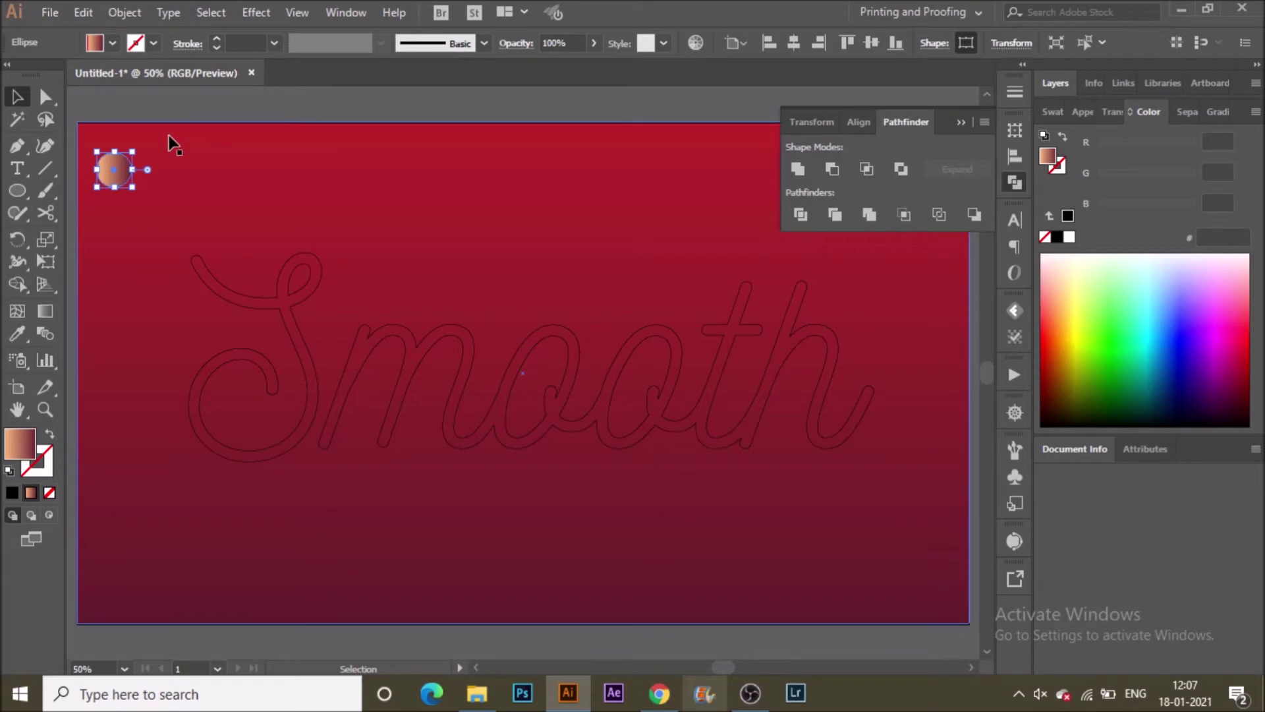
# Choose the brown colour a55519 as the circle's fill
pyautogui.doubleClick(22, 442)
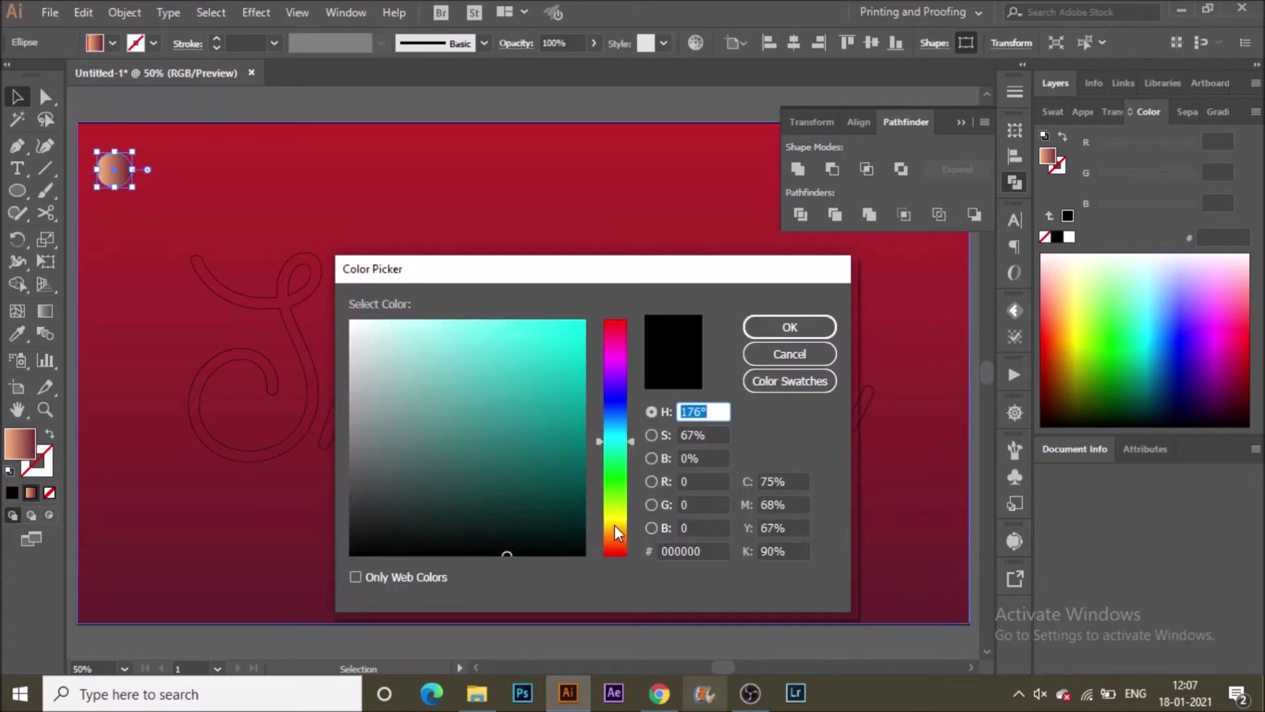
pyautogui.click(612, 539)
pyautogui.click(525, 416)
pyautogui.click(533, 454)
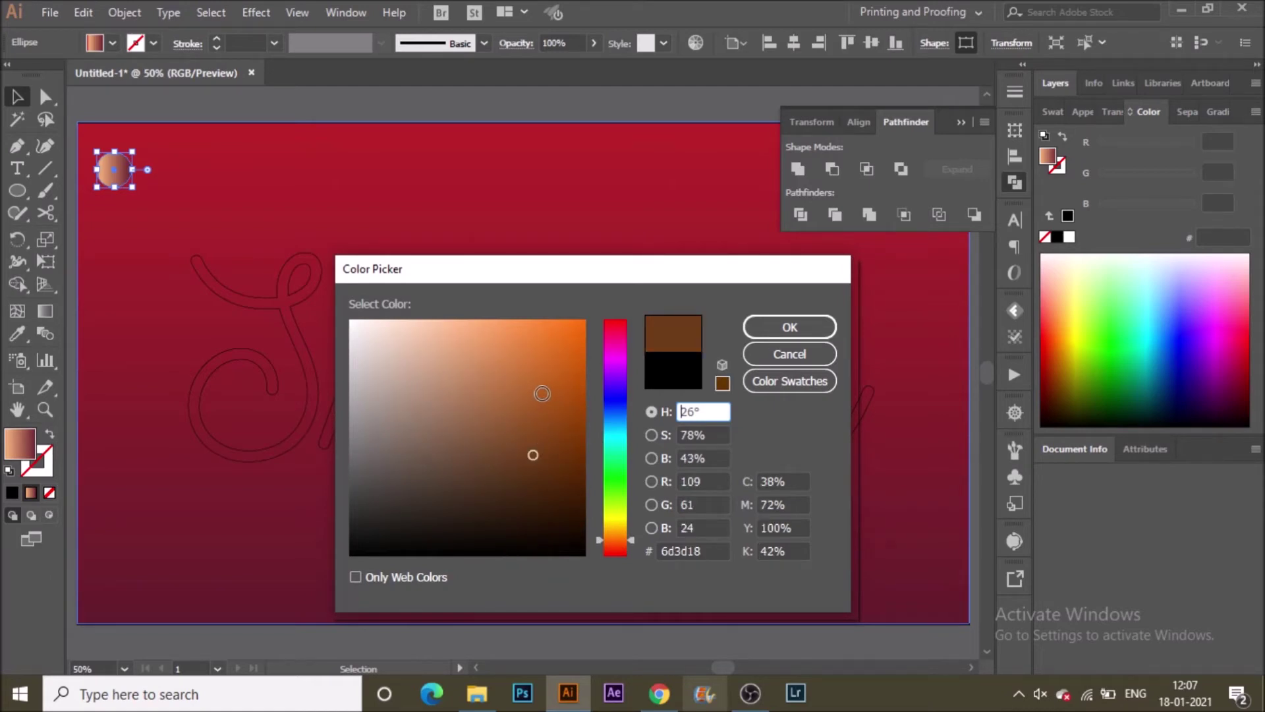
pyautogui.click(539, 400)
pyautogui.click(574, 416)
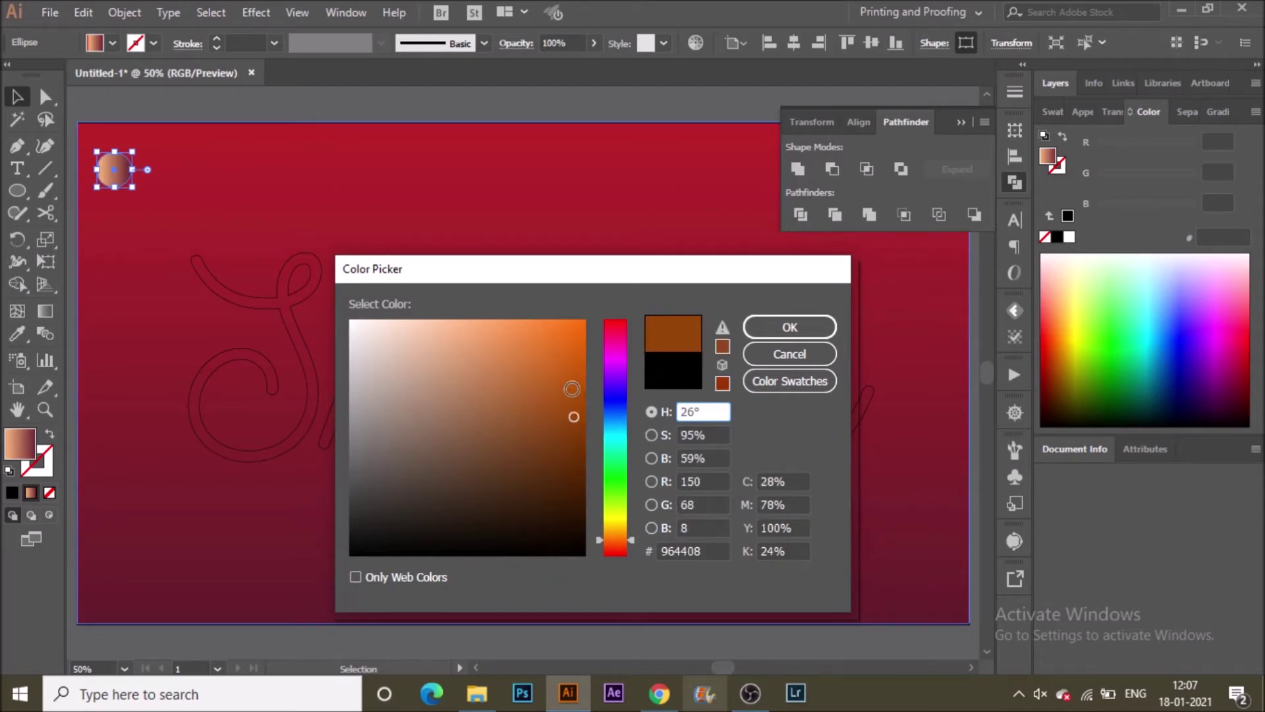
pyautogui.click(552, 402)
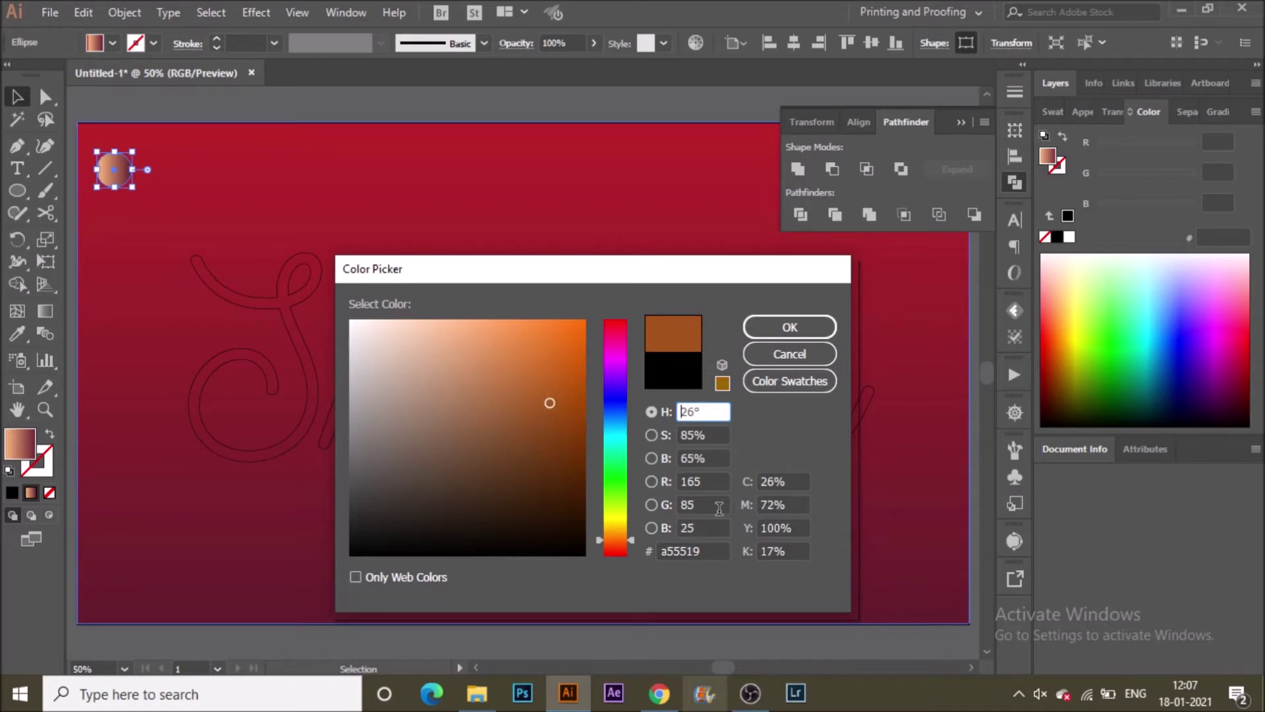
pyautogui.click(715, 551)
pyautogui.click(775, 335)
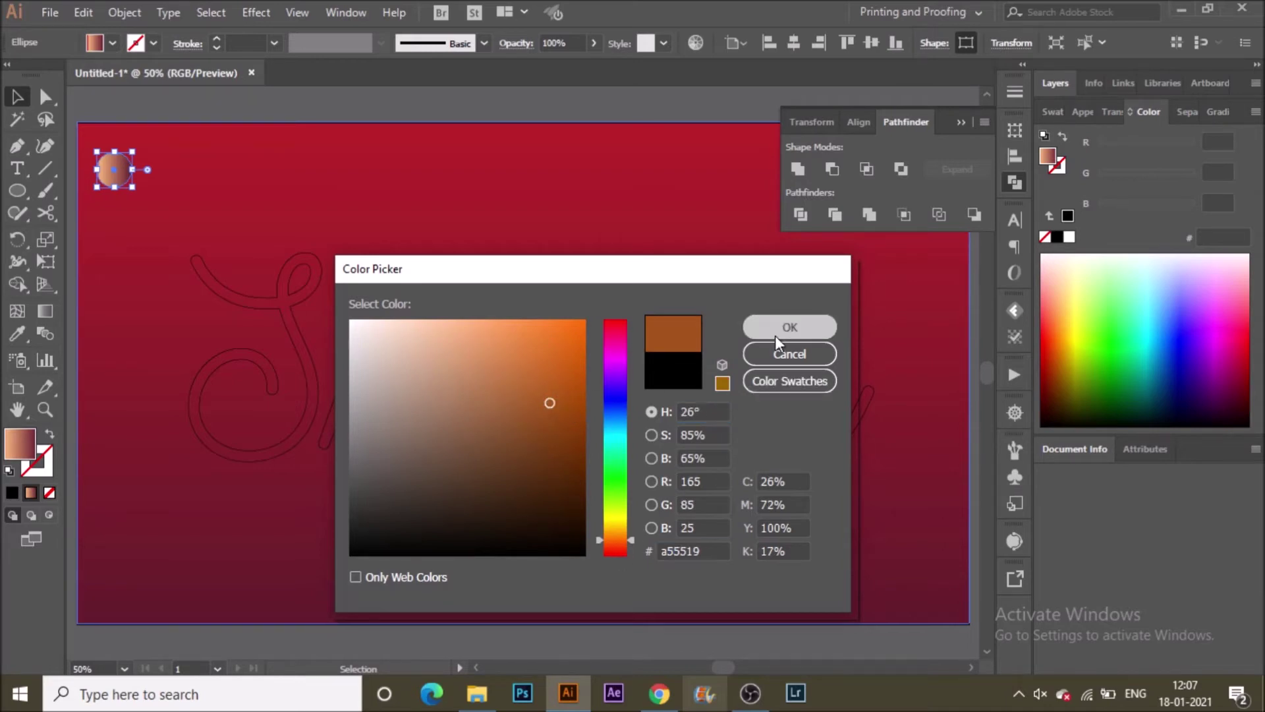
# Make the circle's linear gradient run only from light orange to brown a55519, with the midpoint at 70%
pyautogui.click(1210, 113)
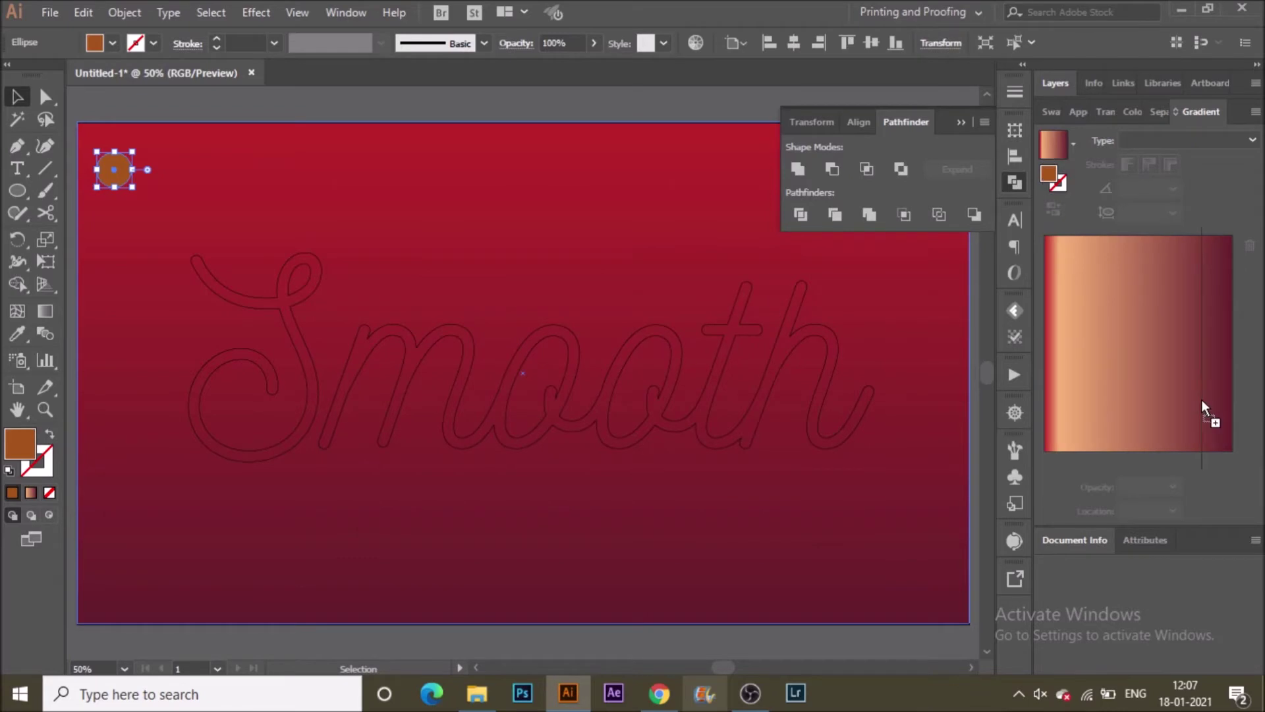
pyautogui.click(1231, 459)
pyautogui.moveTo(1144, 231); pyautogui.dragTo(1175, 233)
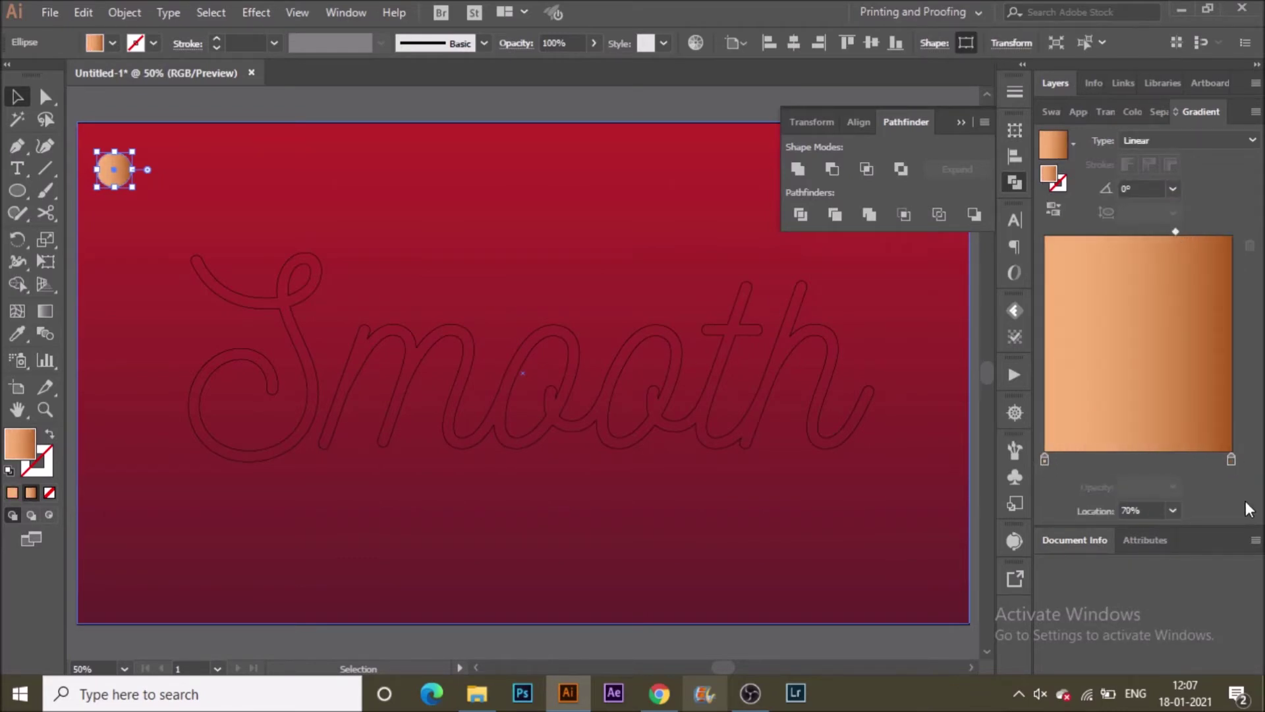
pyautogui.click(1134, 510)
pyautogui.click(1240, 504)
# Set the circle's gradient angle to -90° and deselect the circle
pyautogui.click(1172, 189)
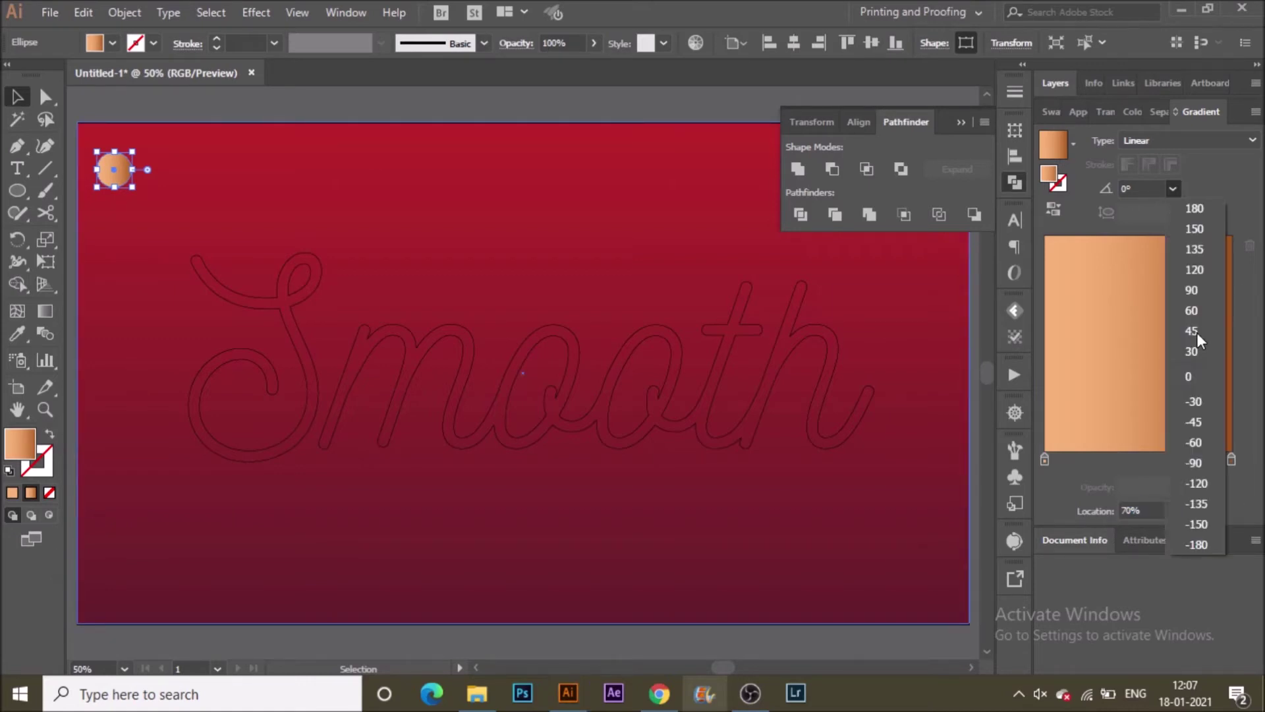
pyautogui.click(1205, 455)
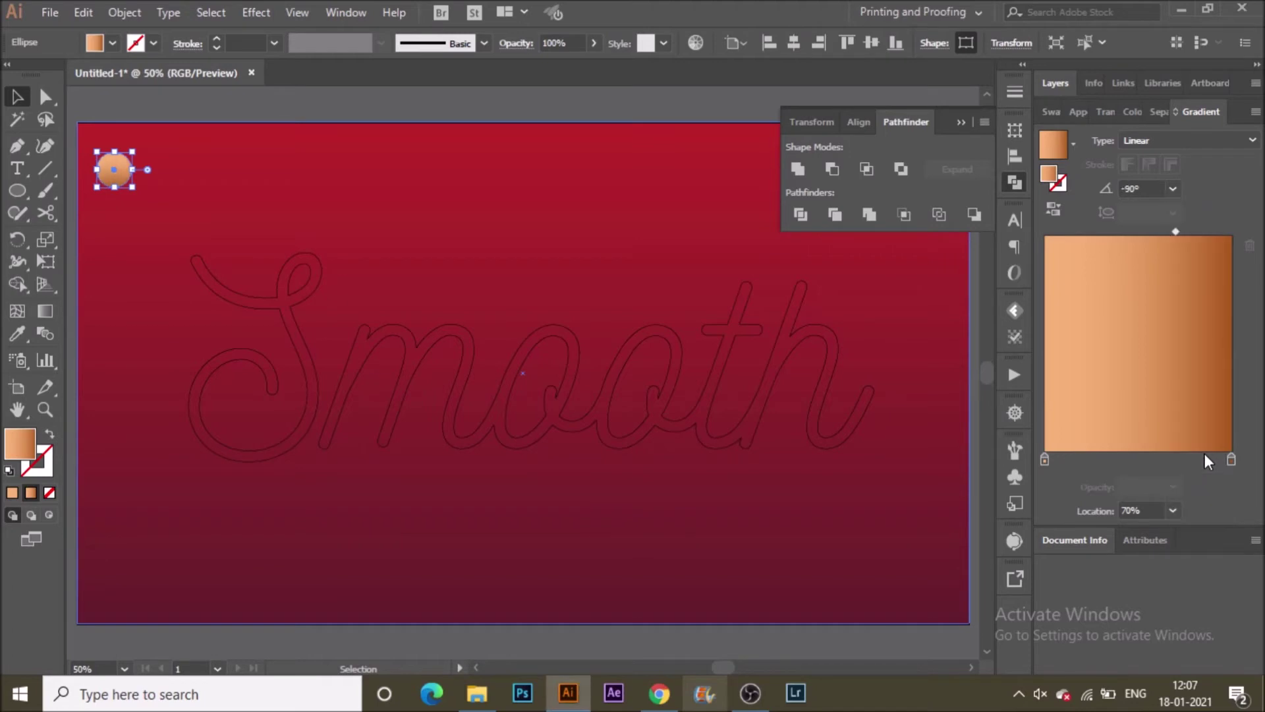
pyautogui.click(401, 215)
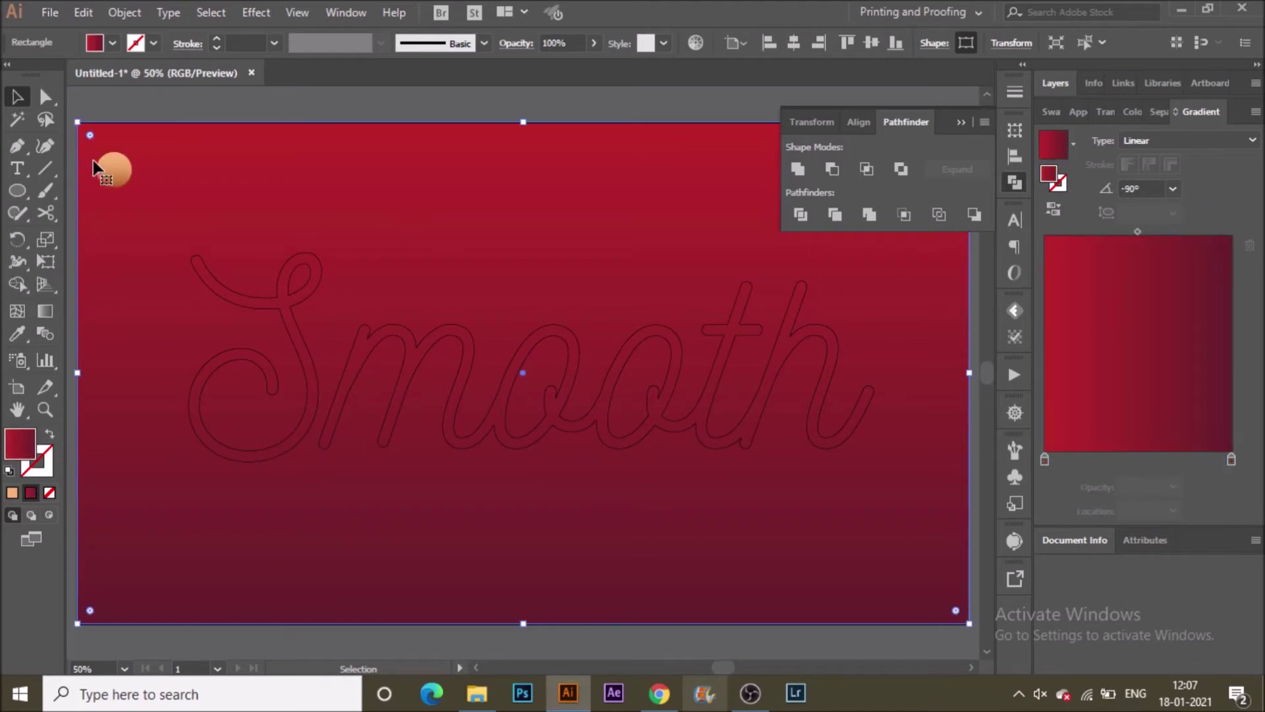
# Duplicate the gradient circle straight below the original and make a blend between the two circles
pyautogui.click(111, 168)
pyautogui.moveTo(120, 165); pyautogui.dragTo(129, 298)
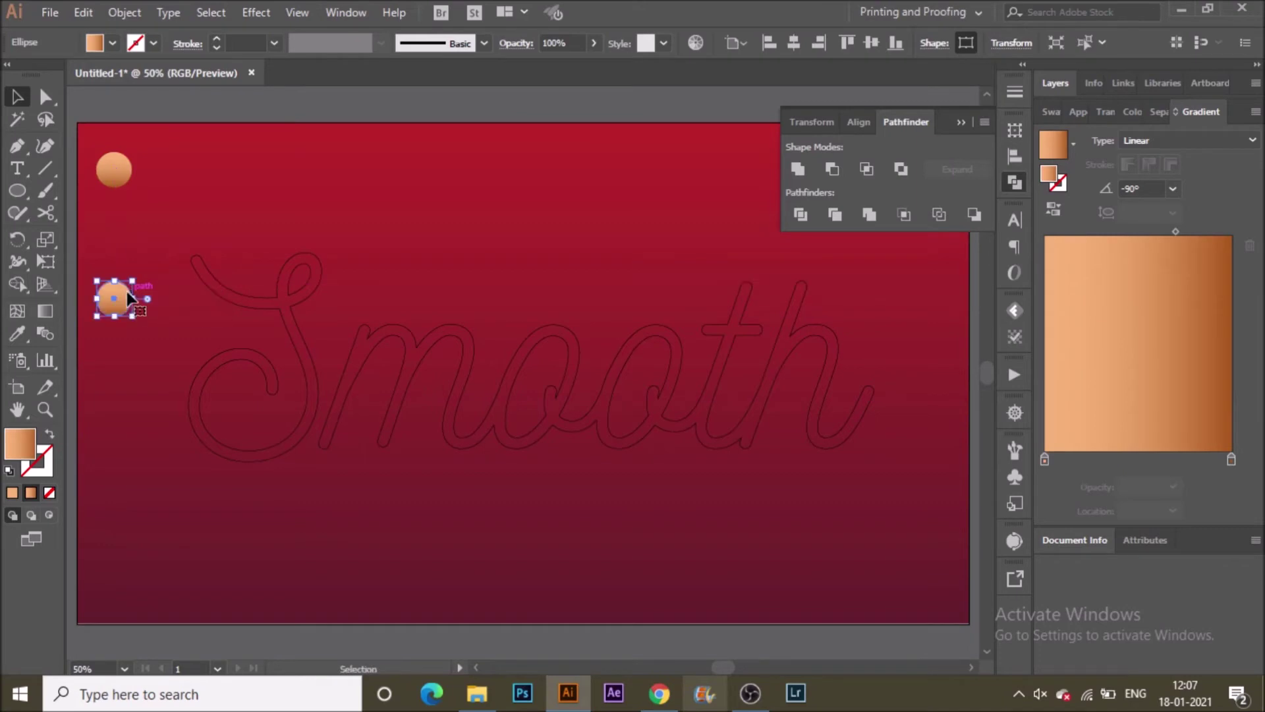
pyautogui.keyDown('shift'); pyautogui.click(131, 170); pyautogui.keyUp('shift')
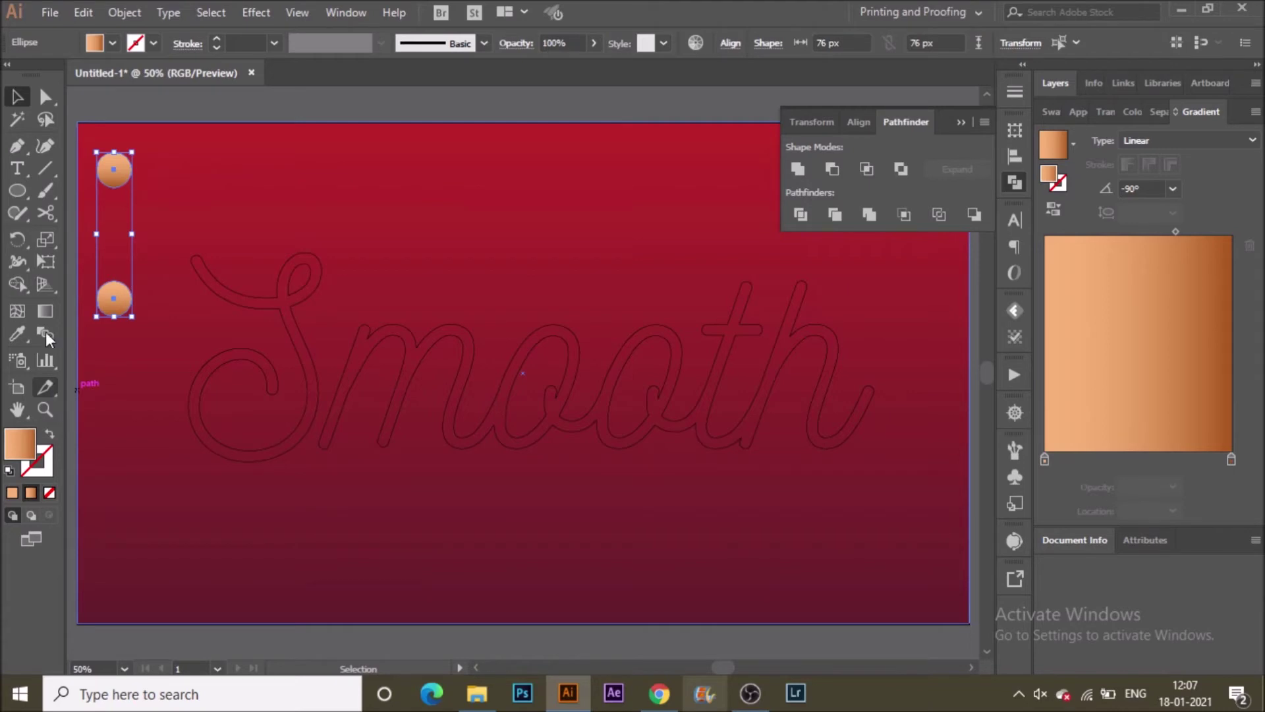
pyautogui.click(135, 13)
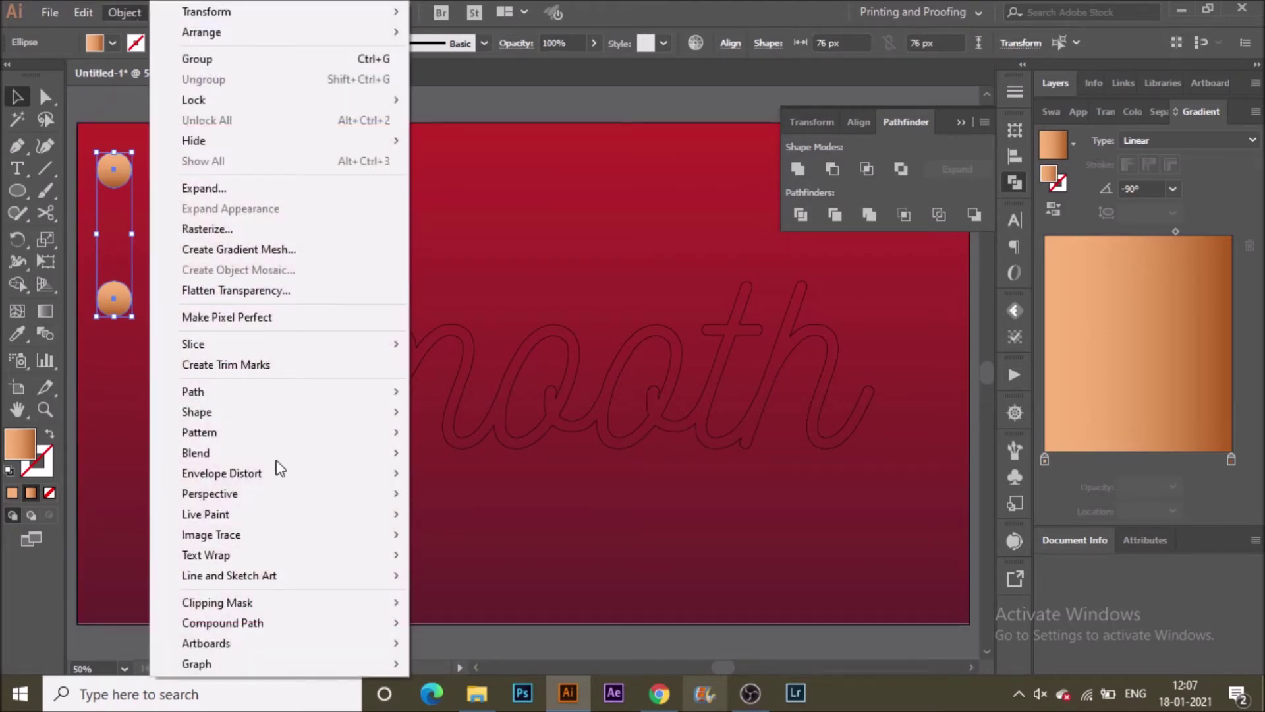
pyautogui.moveTo(326, 452)
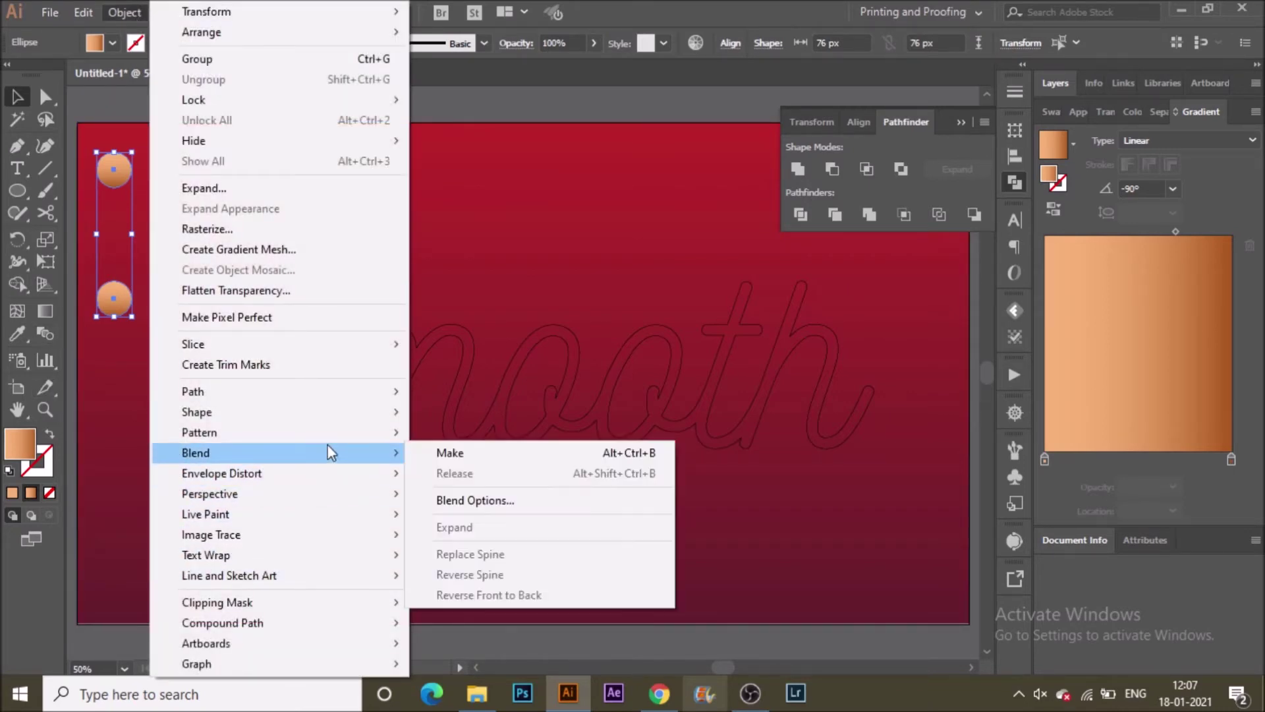
pyautogui.click(471, 456)
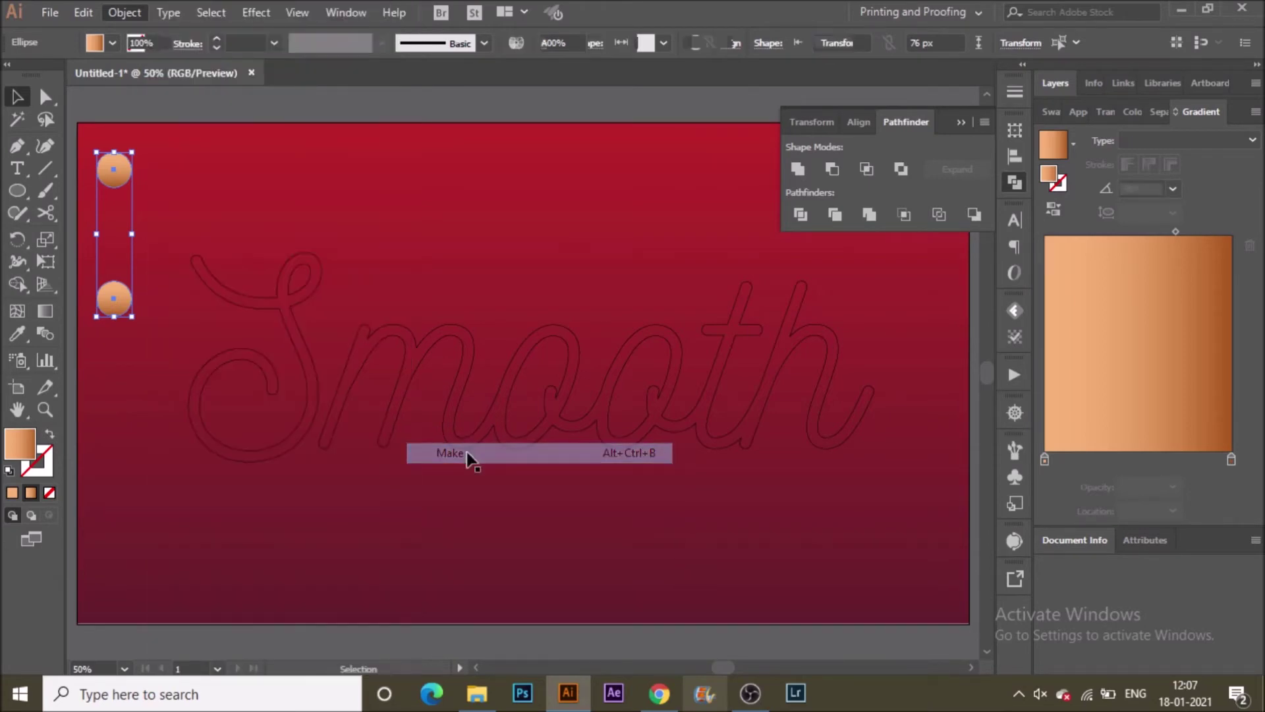
# Set the blend's spacing to Specified Steps with 300 steps
pyautogui.click(125, 12)
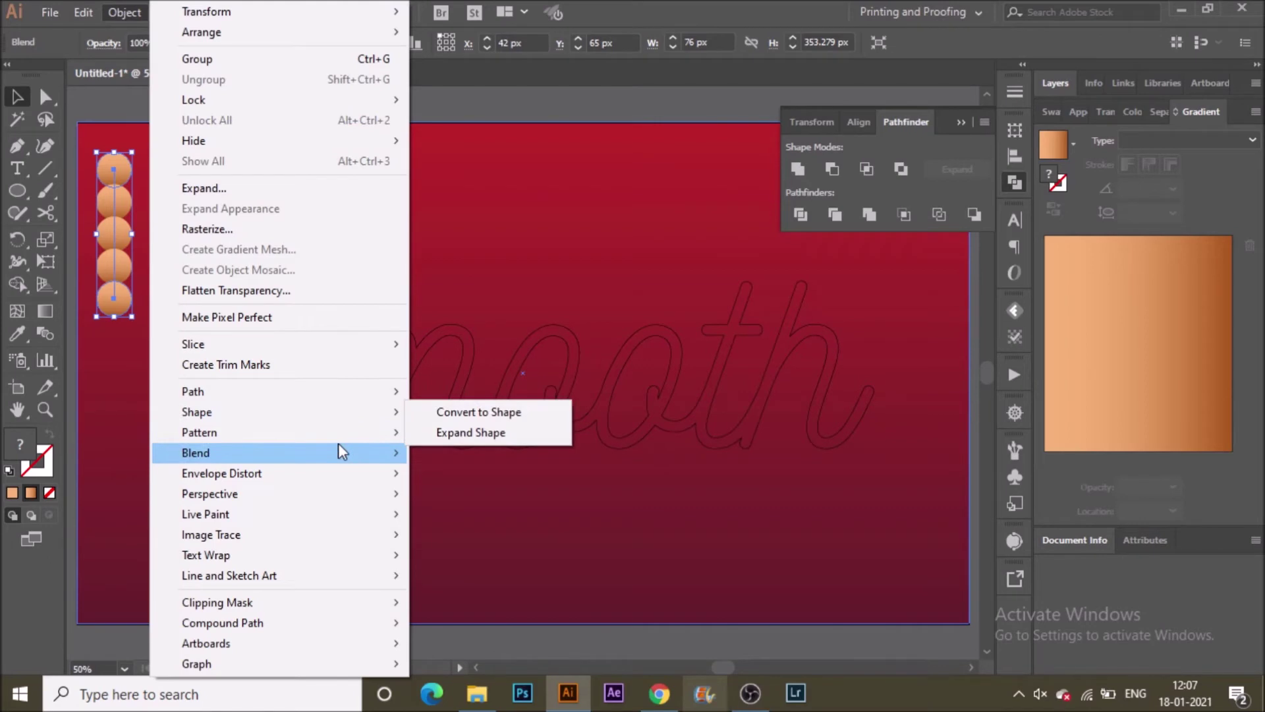
pyautogui.moveTo(338, 443)
pyautogui.click(524, 501)
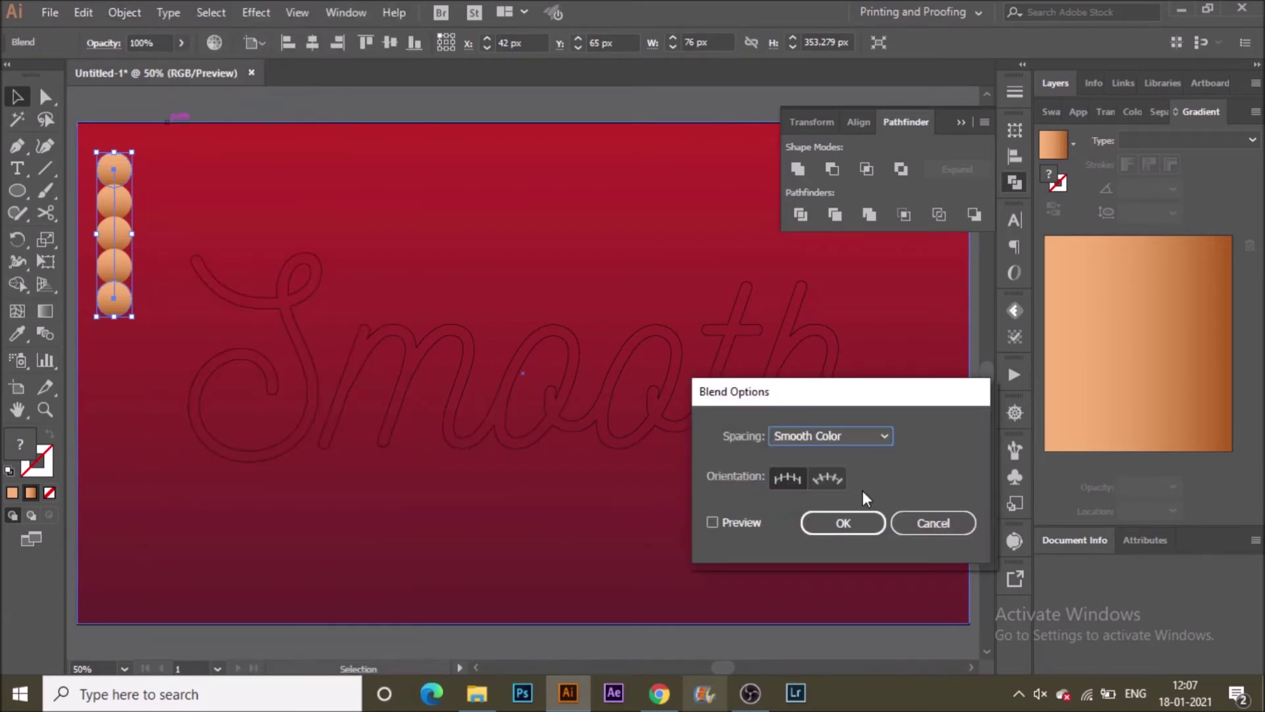
pyautogui.click(882, 437)
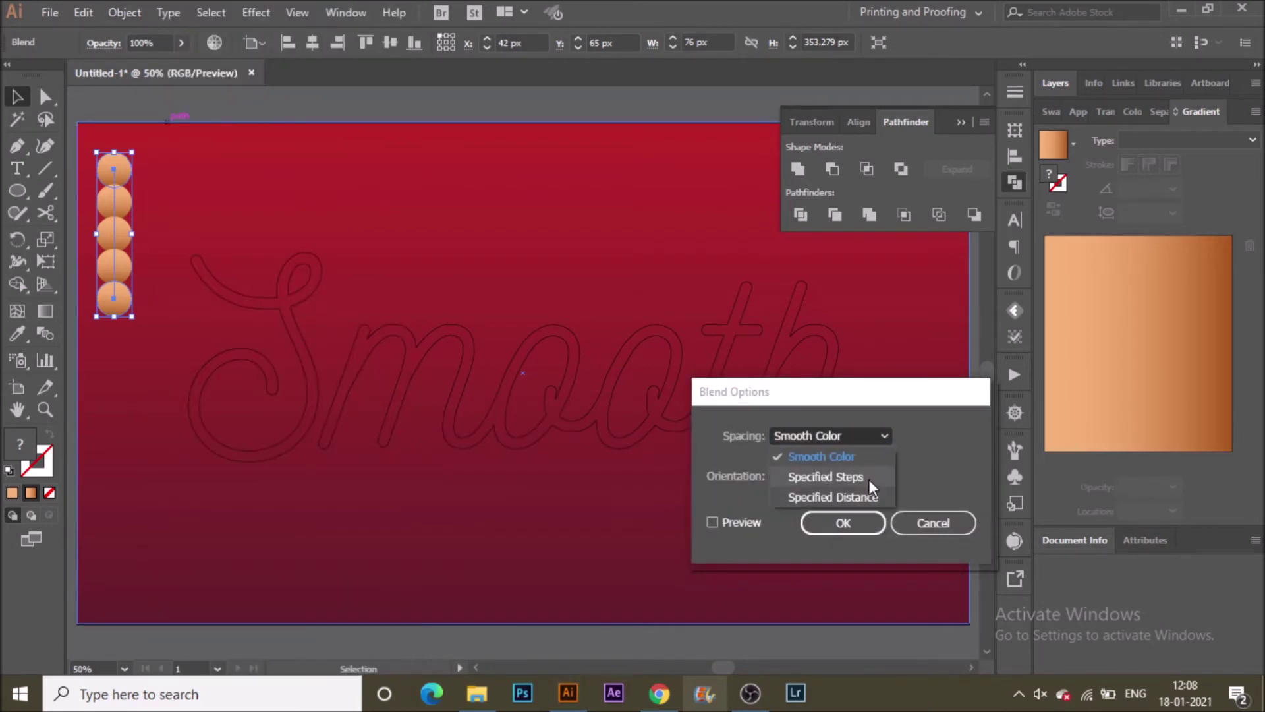
pyautogui.click(868, 480)
pyautogui.write('300')
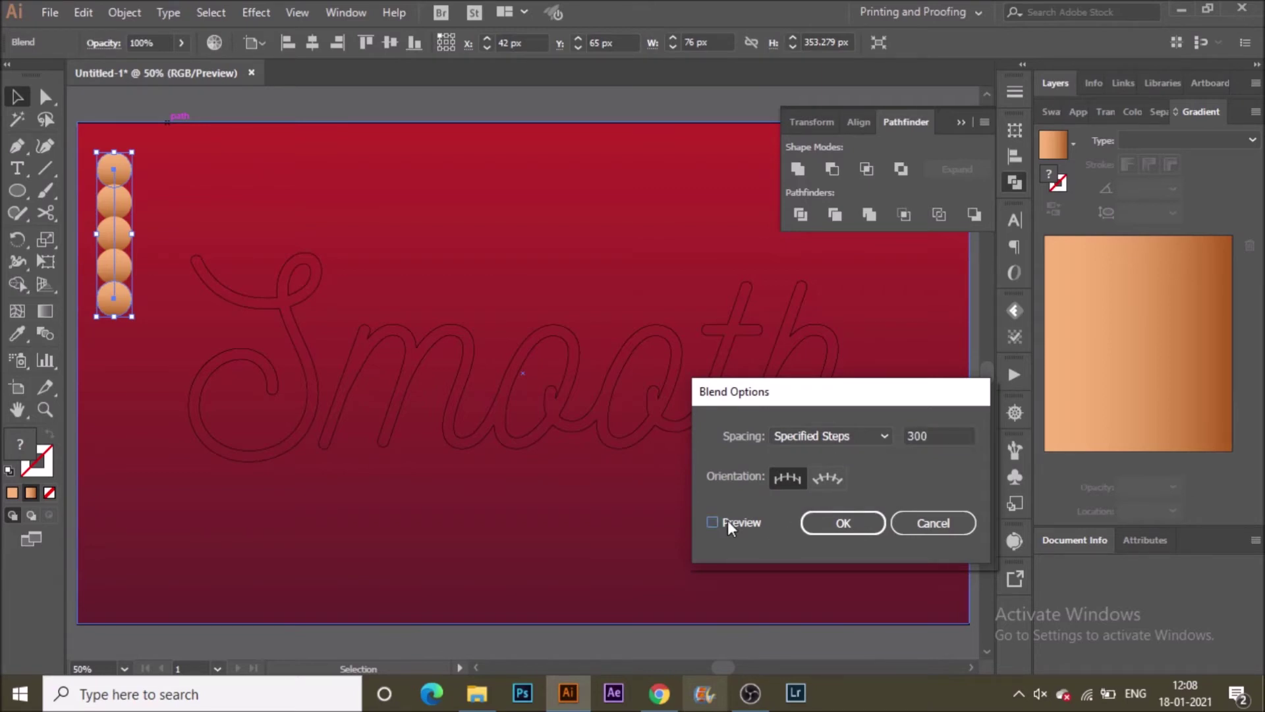
pyautogui.click(727, 520)
pyautogui.click(842, 524)
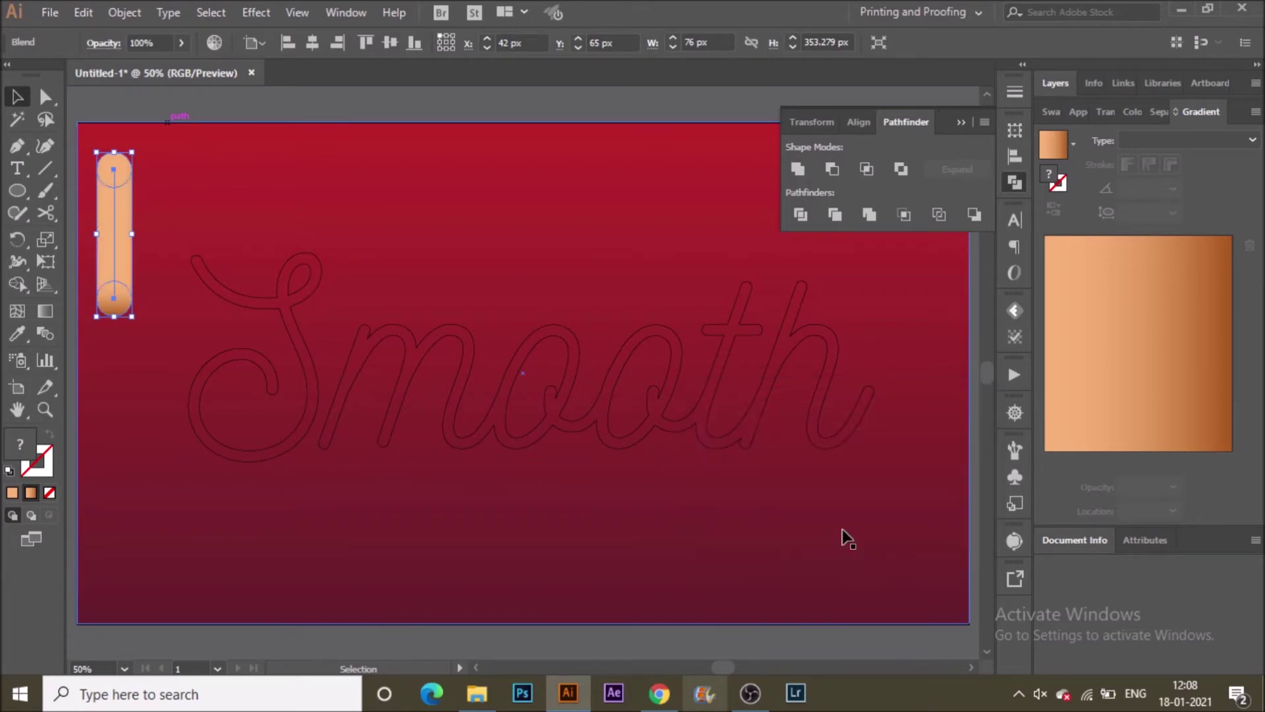
# Duplicate the blended bar straight down to the artboard's lower-left area
pyautogui.click(167, 149)
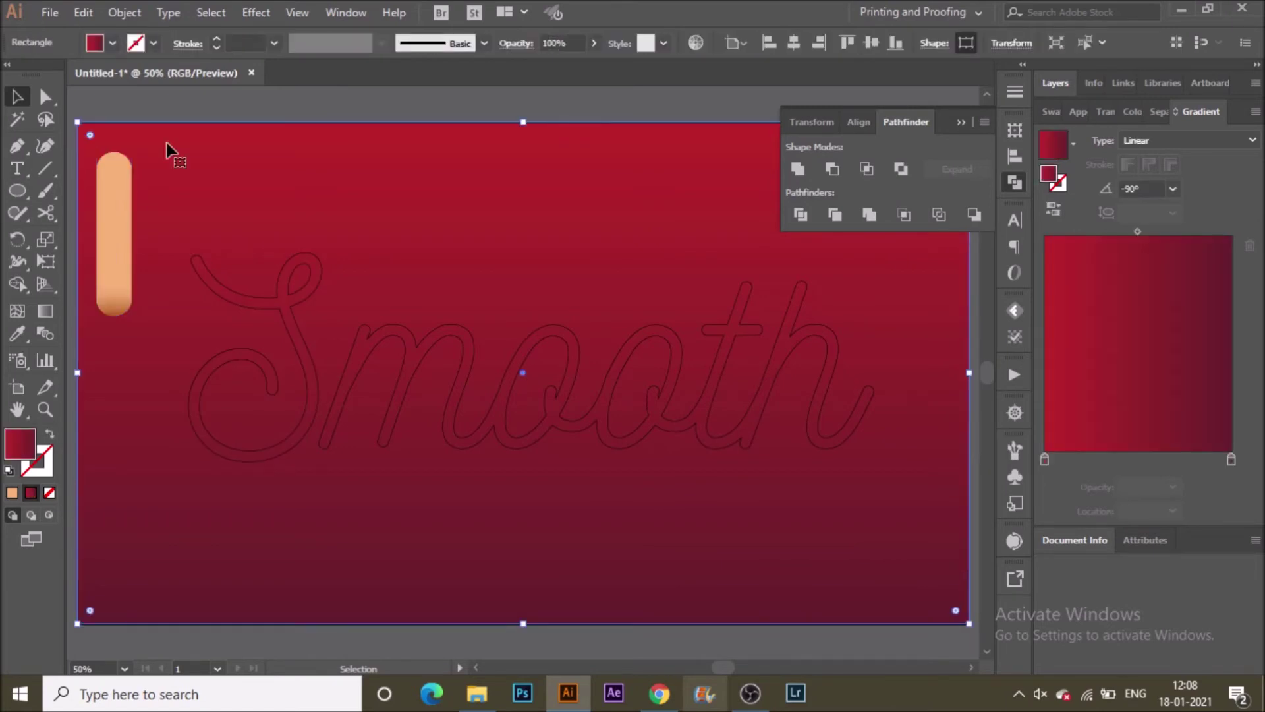
pyautogui.moveTo(127, 236); pyautogui.dragTo(115, 473)
# Release the compound path of the S outline
pyautogui.click(130, 290)
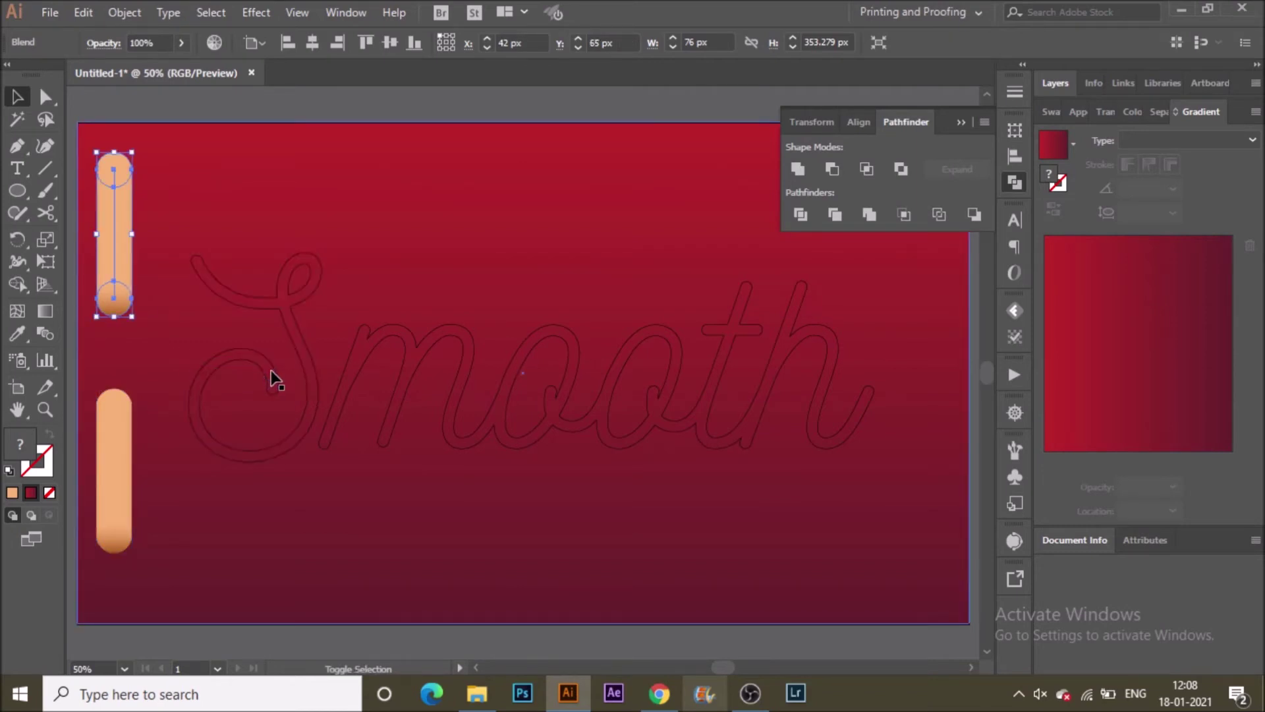
pyautogui.click(274, 372)
pyautogui.rightClick(274, 370)
pyautogui.click(384, 509)
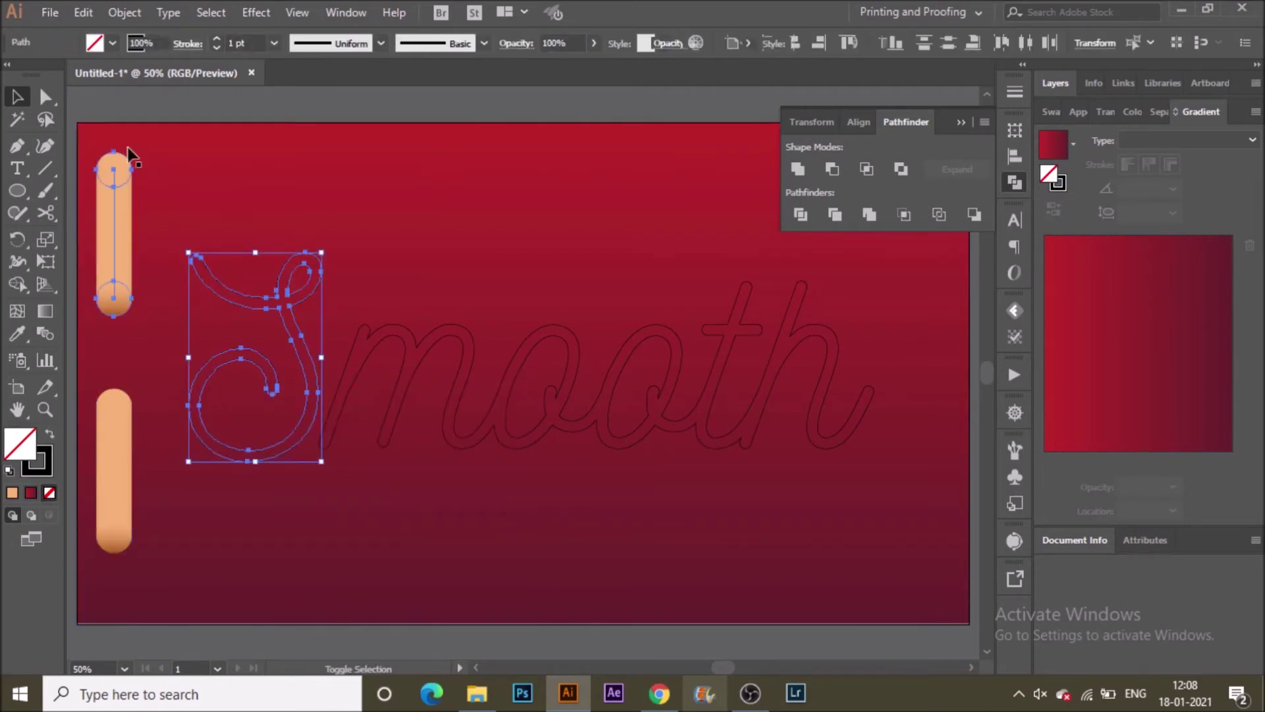
# Try to apply the upper blend to the S outline
pyautogui.click(125, 13)
pyautogui.click(369, 452)
pyautogui.click(481, 284)
pyautogui.click(247, 307)
pyautogui.rightClick(246, 308)
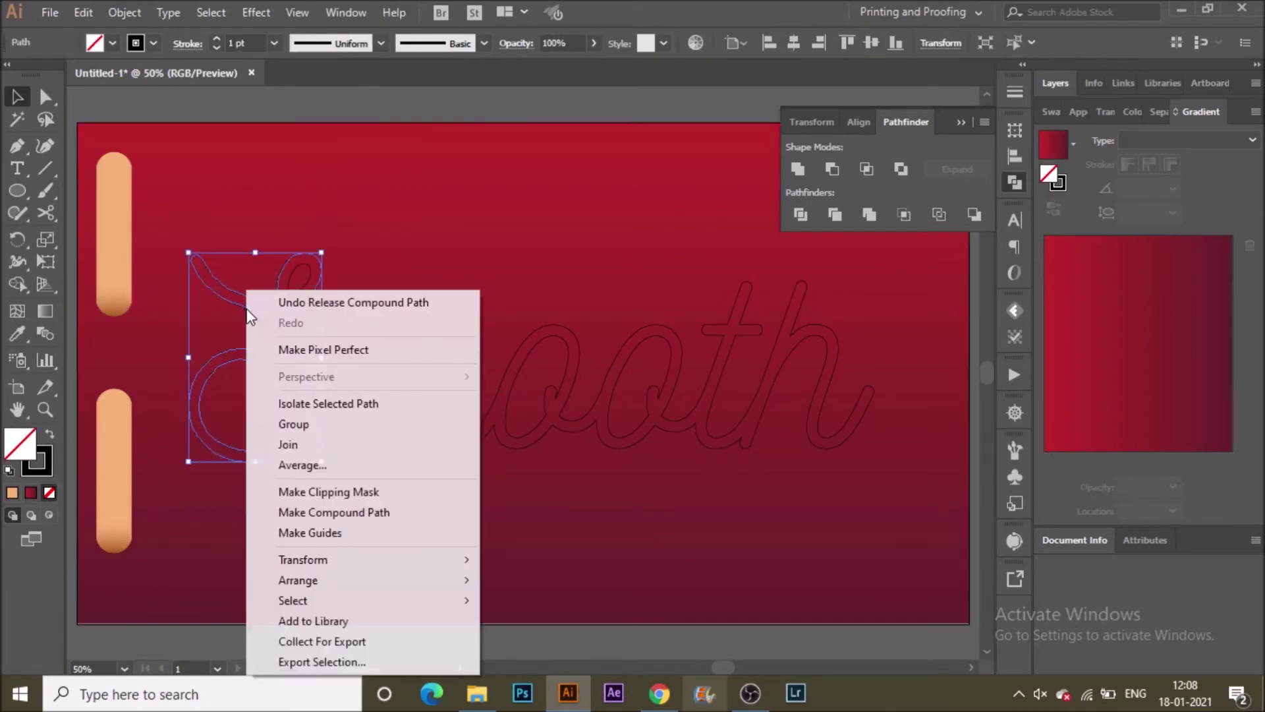
pyautogui.click(361, 237)
# Delete the inner loop of the S's upper curve and select the remaining S outline
pyautogui.click(212, 276)
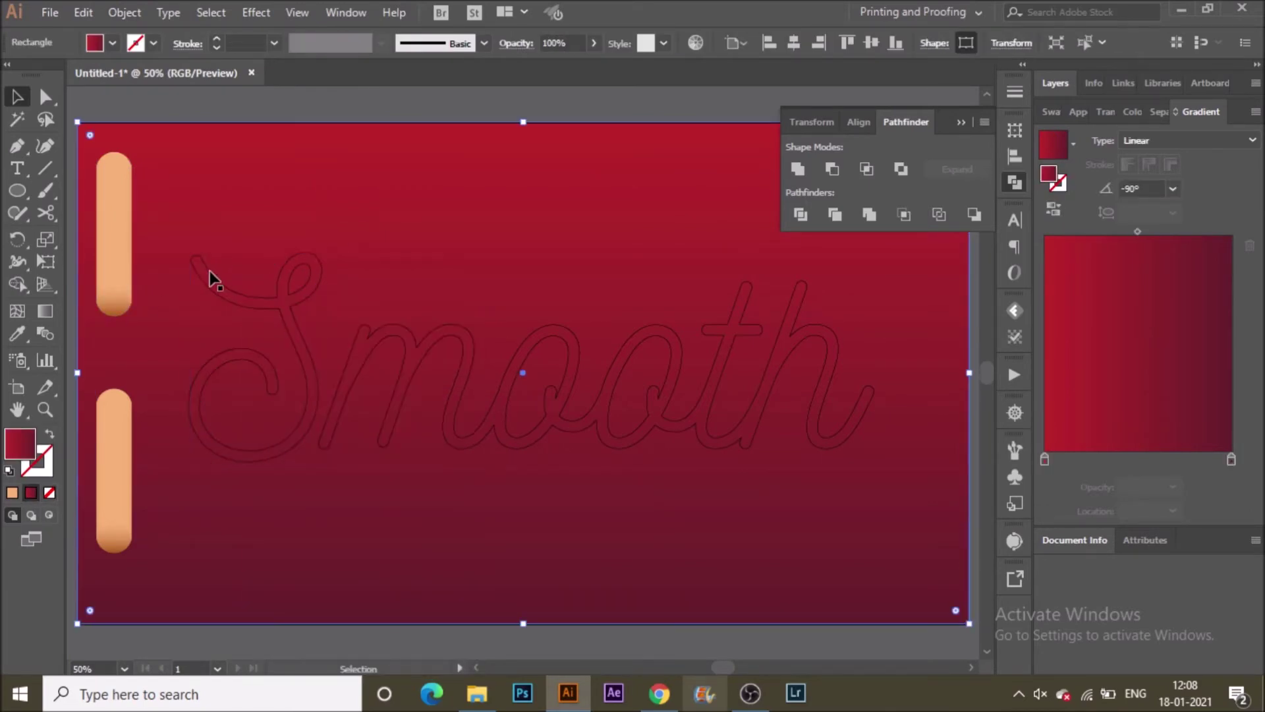
pyautogui.click(208, 268)
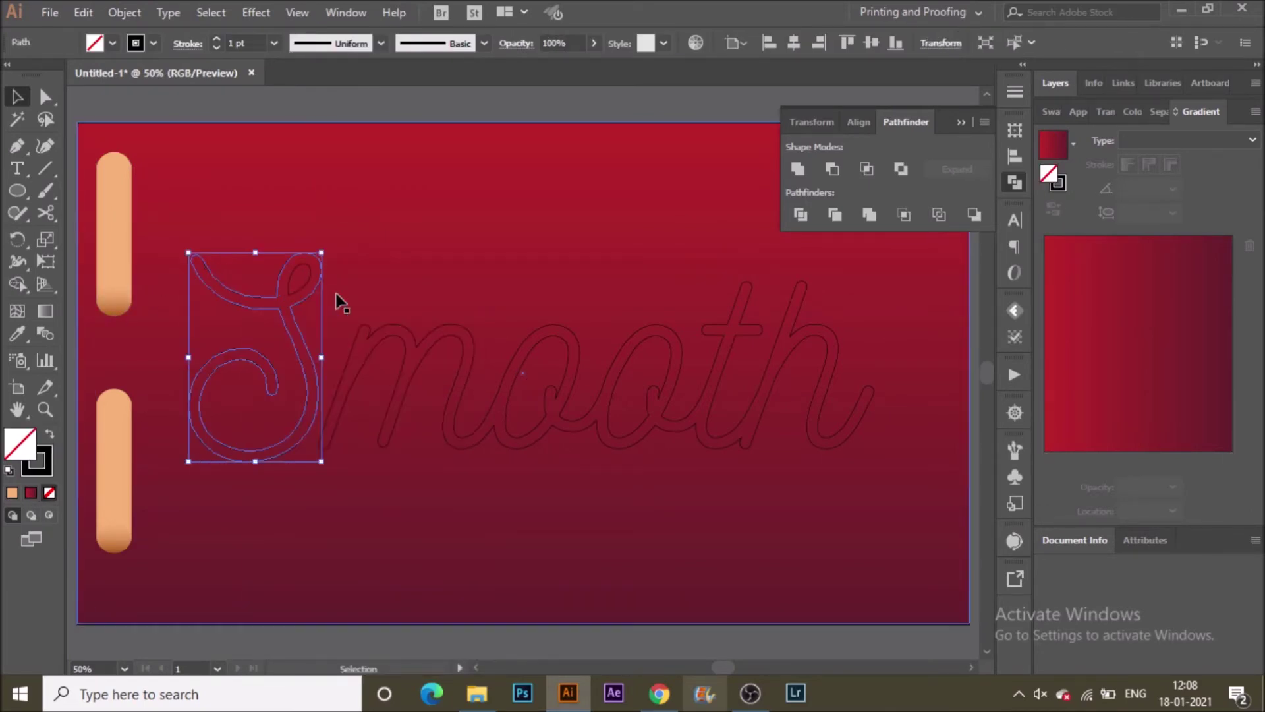
pyautogui.click(291, 287)
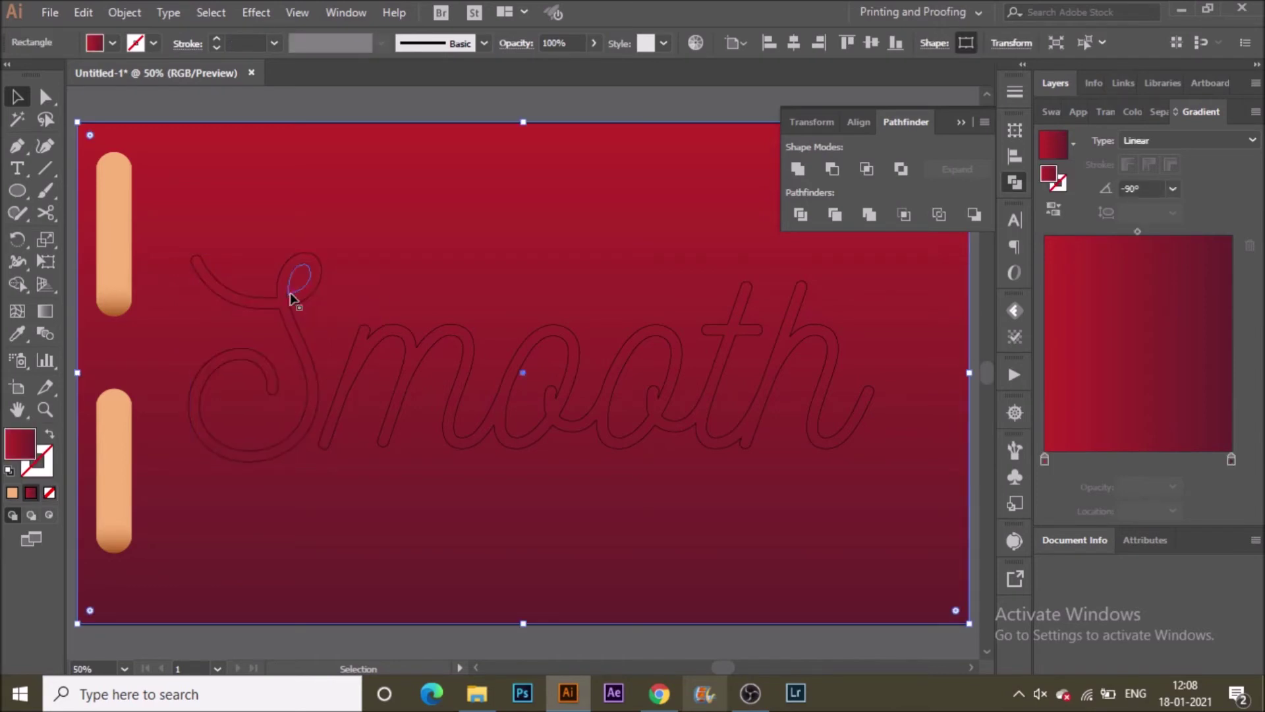
pyautogui.click(292, 296)
pyautogui.click(245, 305)
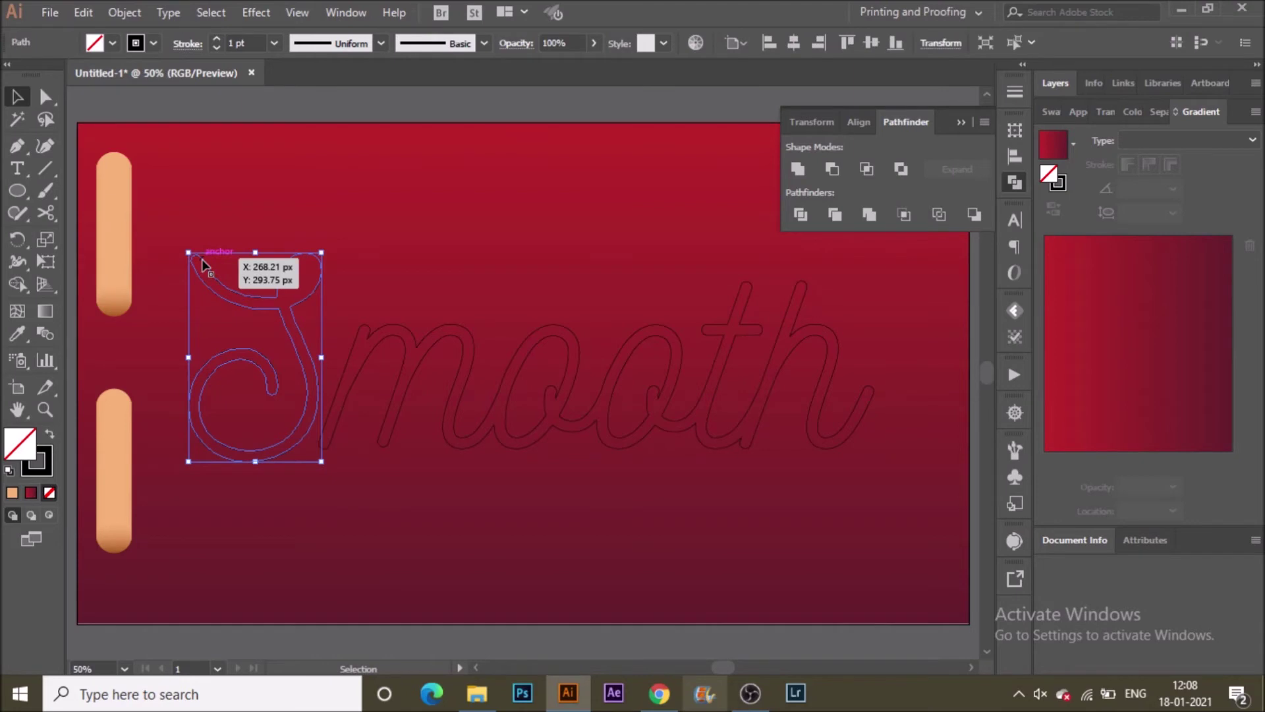
# Cut the S outline at its upper-left tip with the Scissors tool and delete the small end segment
pyautogui.press('c')
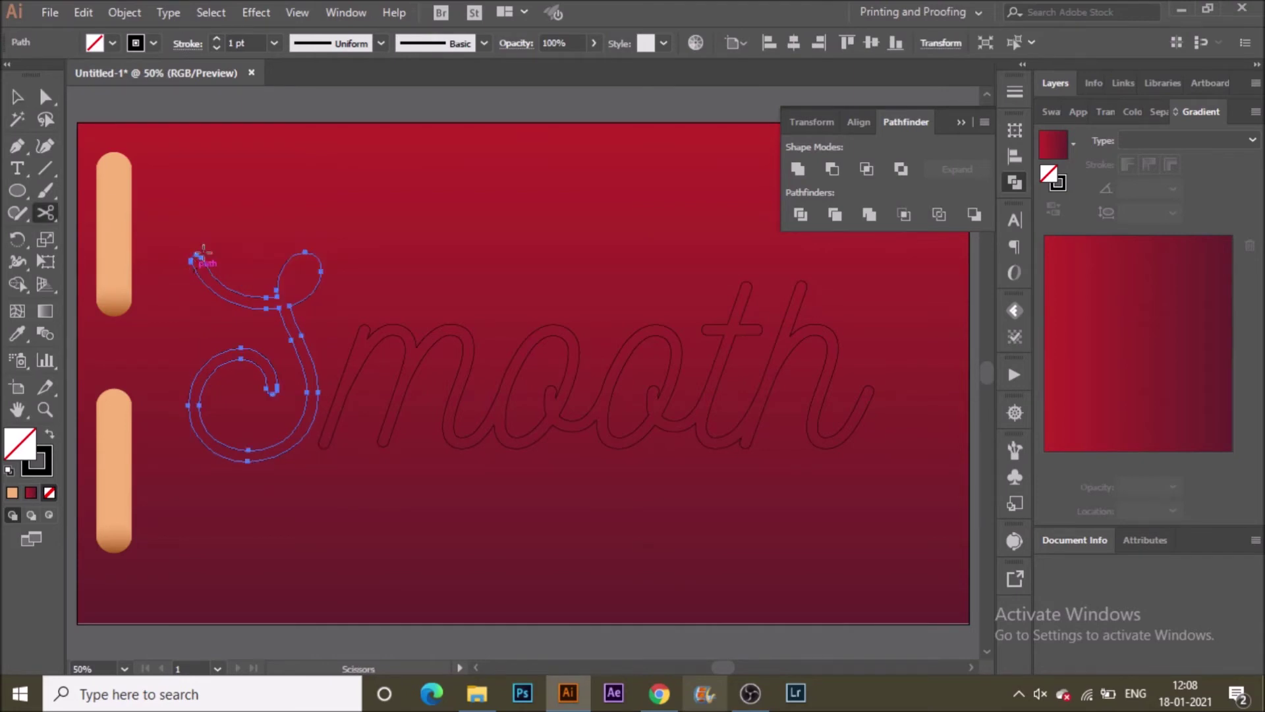
pyautogui.click(201, 258)
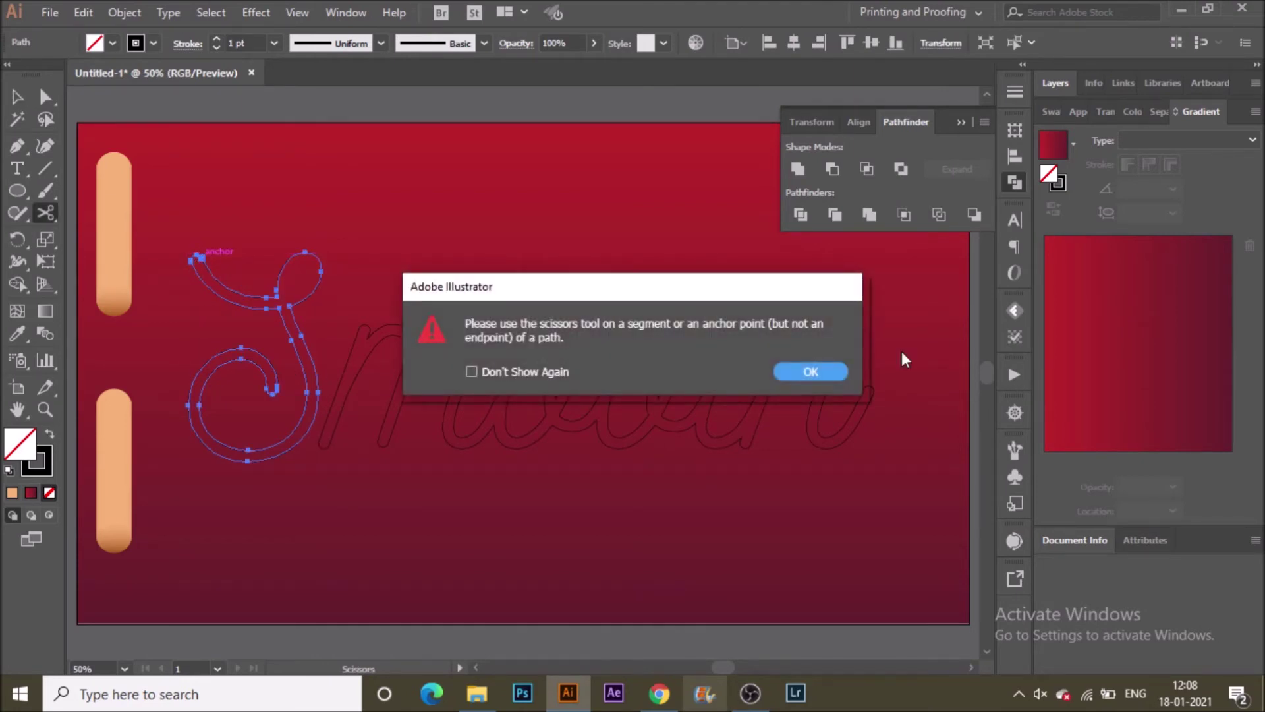
pyautogui.click(817, 370)
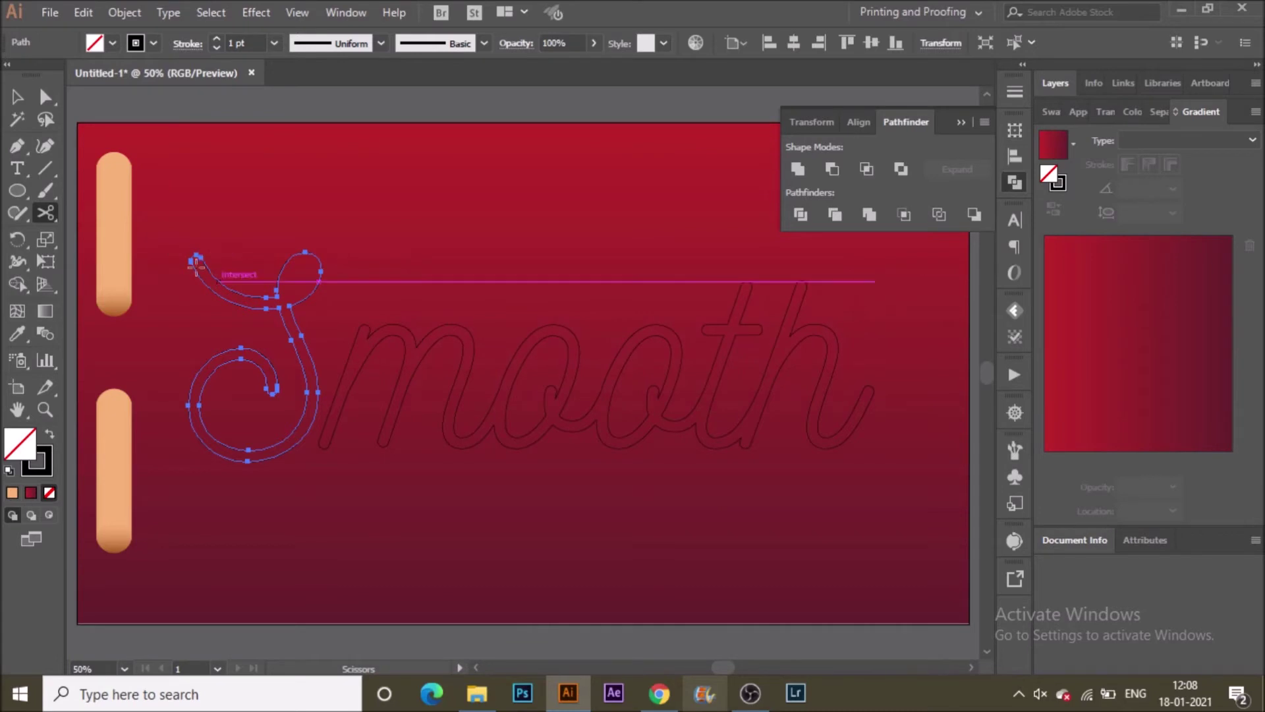
pyautogui.click(192, 261)
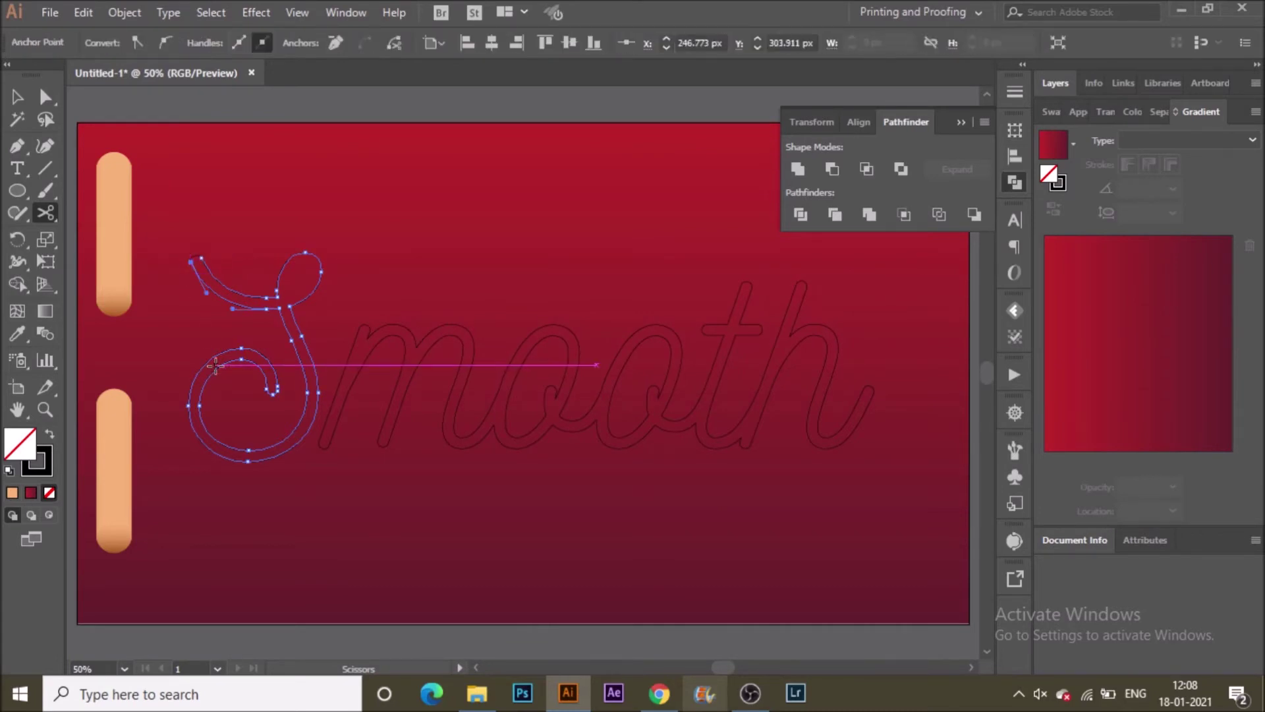
pyautogui.press('v')
pyautogui.click(215, 250)
pyautogui.click(197, 257)
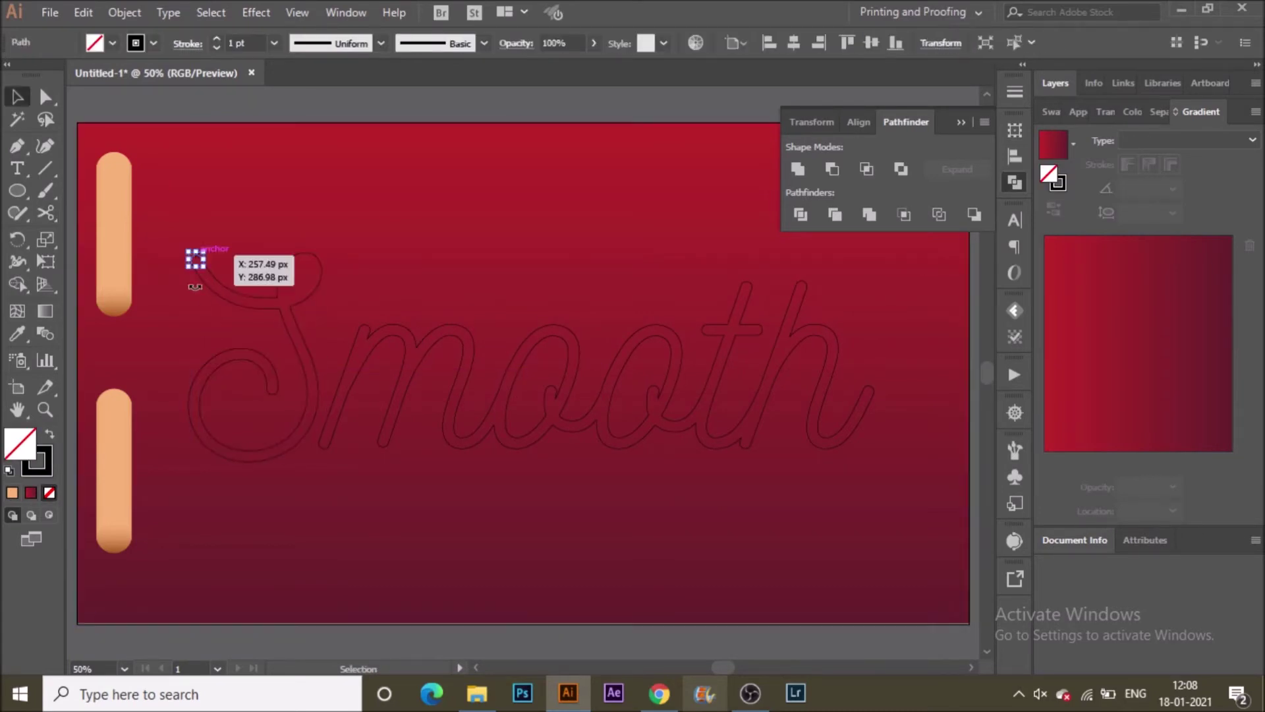
pyautogui.press('Delete')
# Replace the spine of the upper blended bar with the opened S outline
pyautogui.rightClick(217, 278)
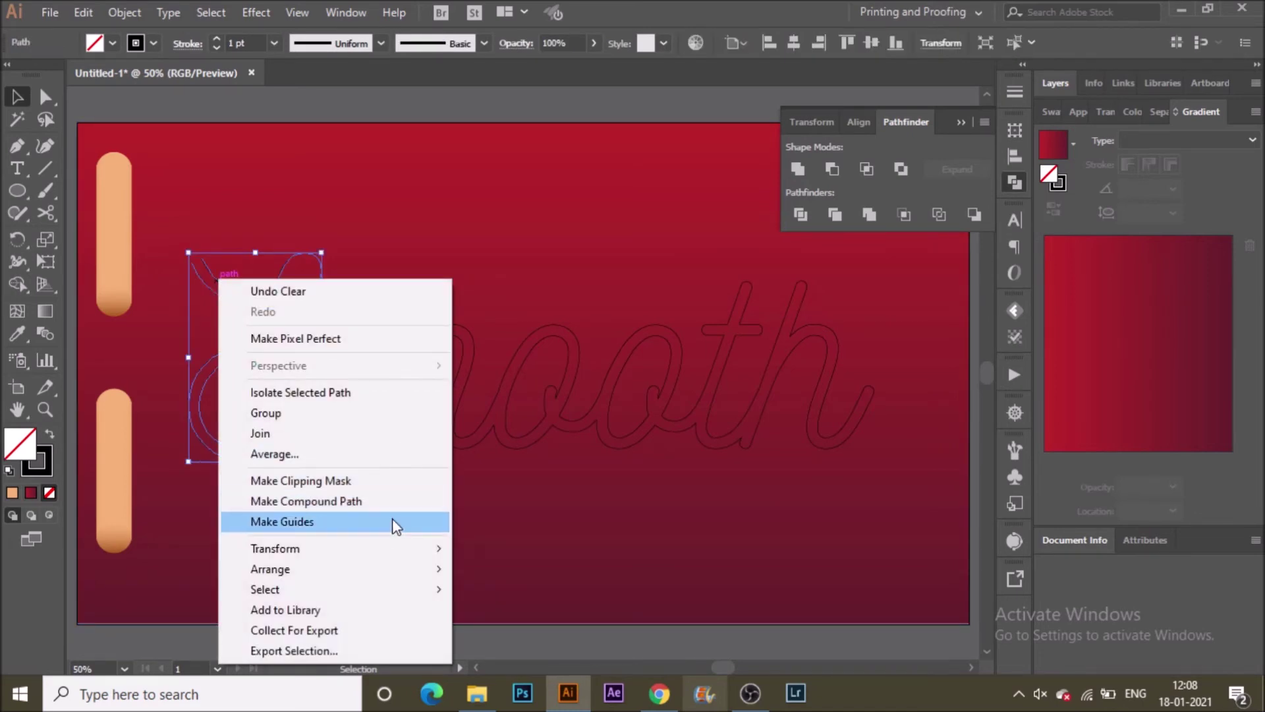
pyautogui.click(408, 238)
pyautogui.click(248, 316)
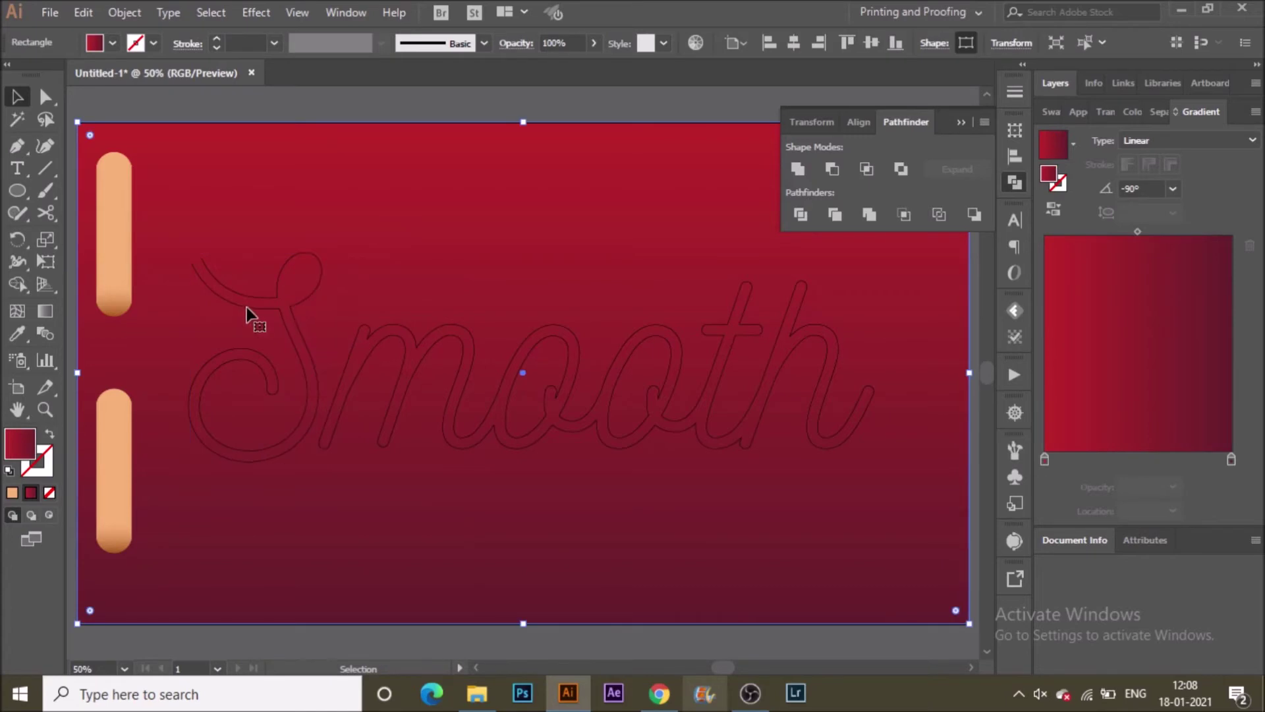
pyautogui.click(126, 274)
pyautogui.keyDown('shift'); pyautogui.click(206, 279); pyautogui.keyUp('shift')
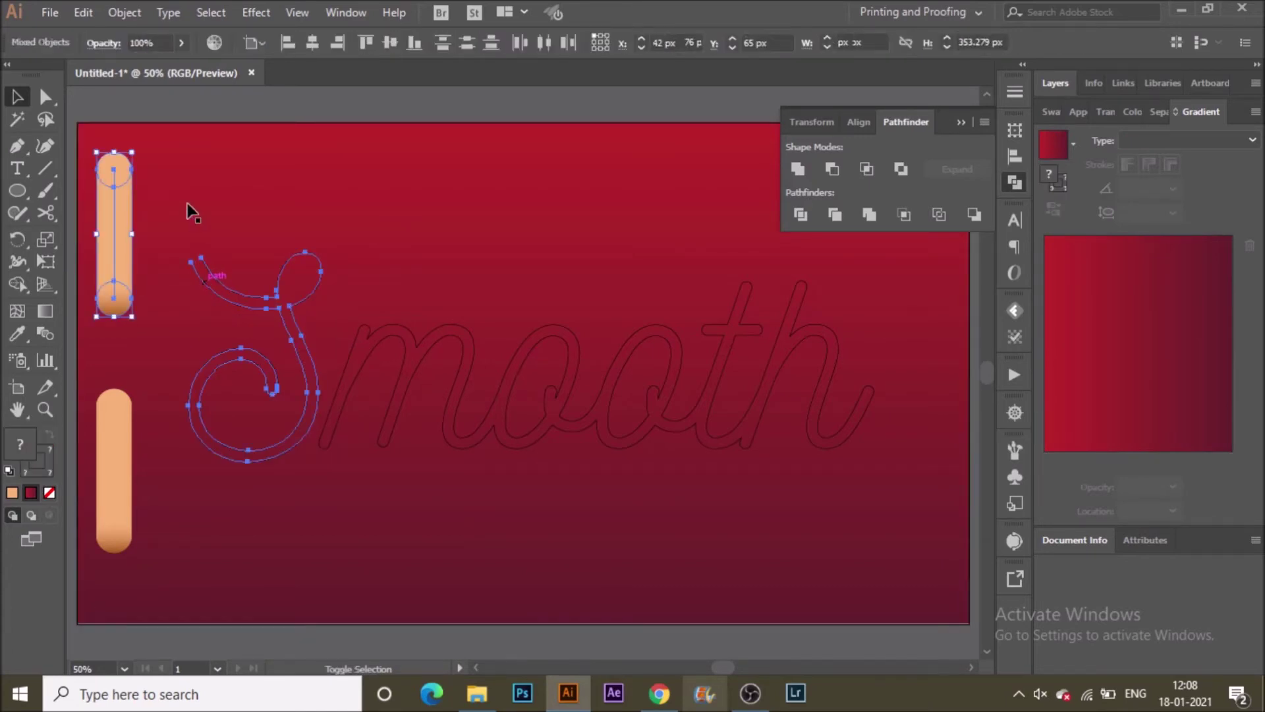
pyautogui.click(125, 12)
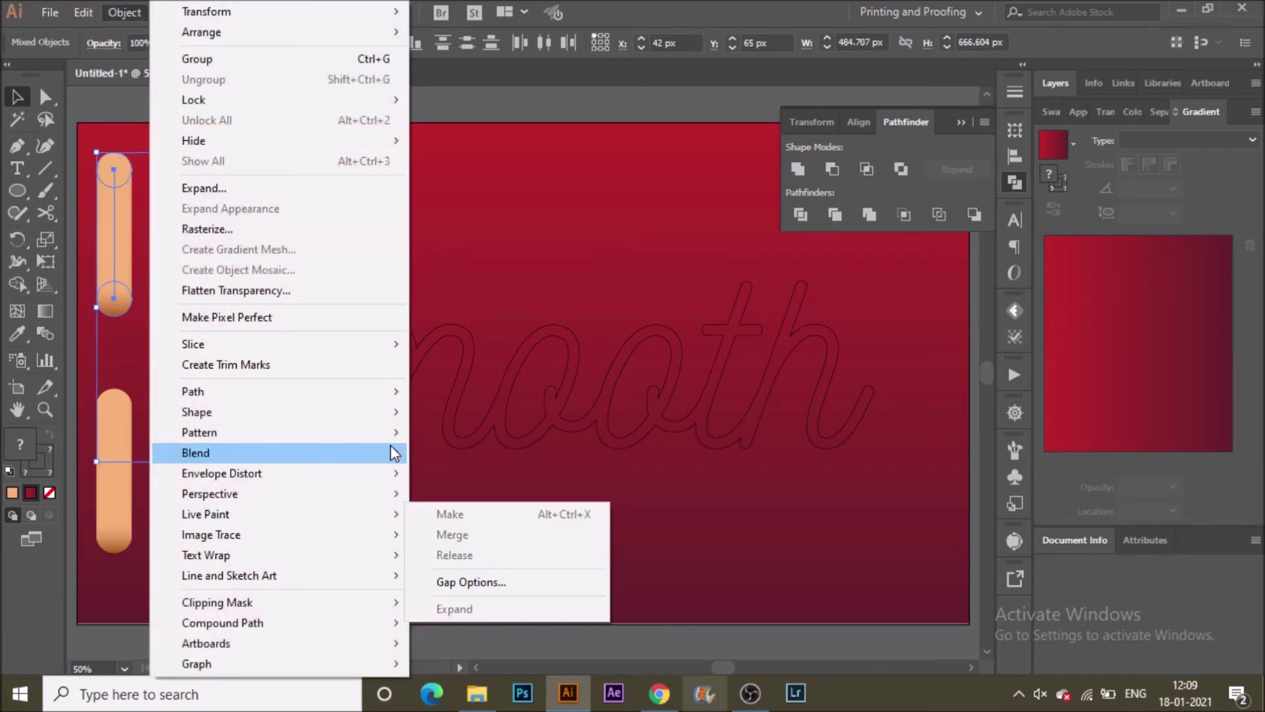
pyautogui.moveTo(394, 453)
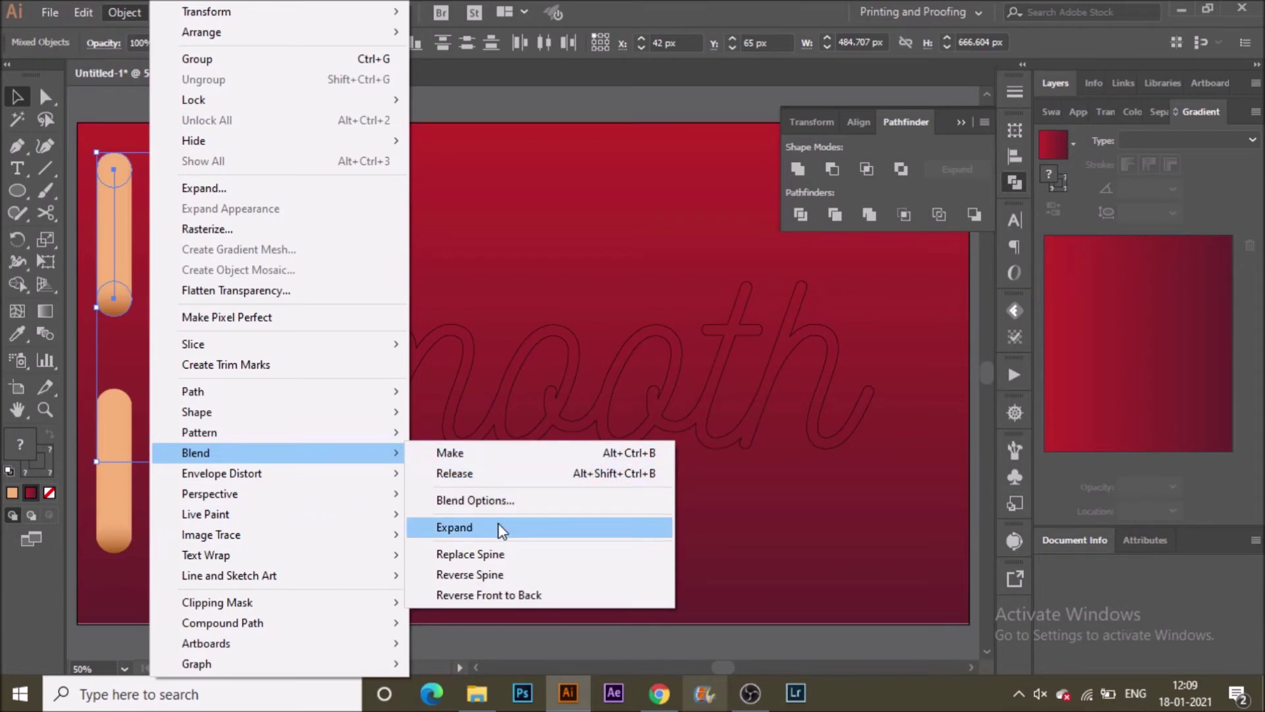
pyautogui.click(506, 561)
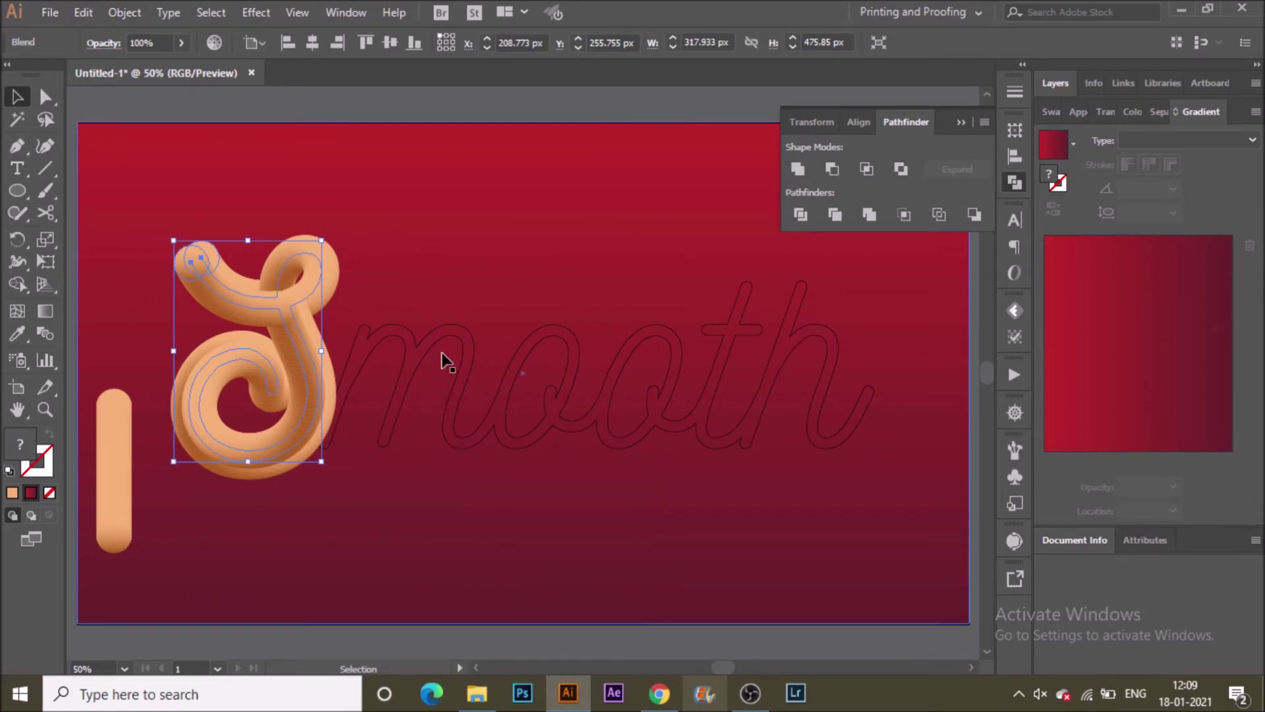
# Duplicate the remaining blended bar straight up to the artboard's upper-left area
pyautogui.click(444, 300)
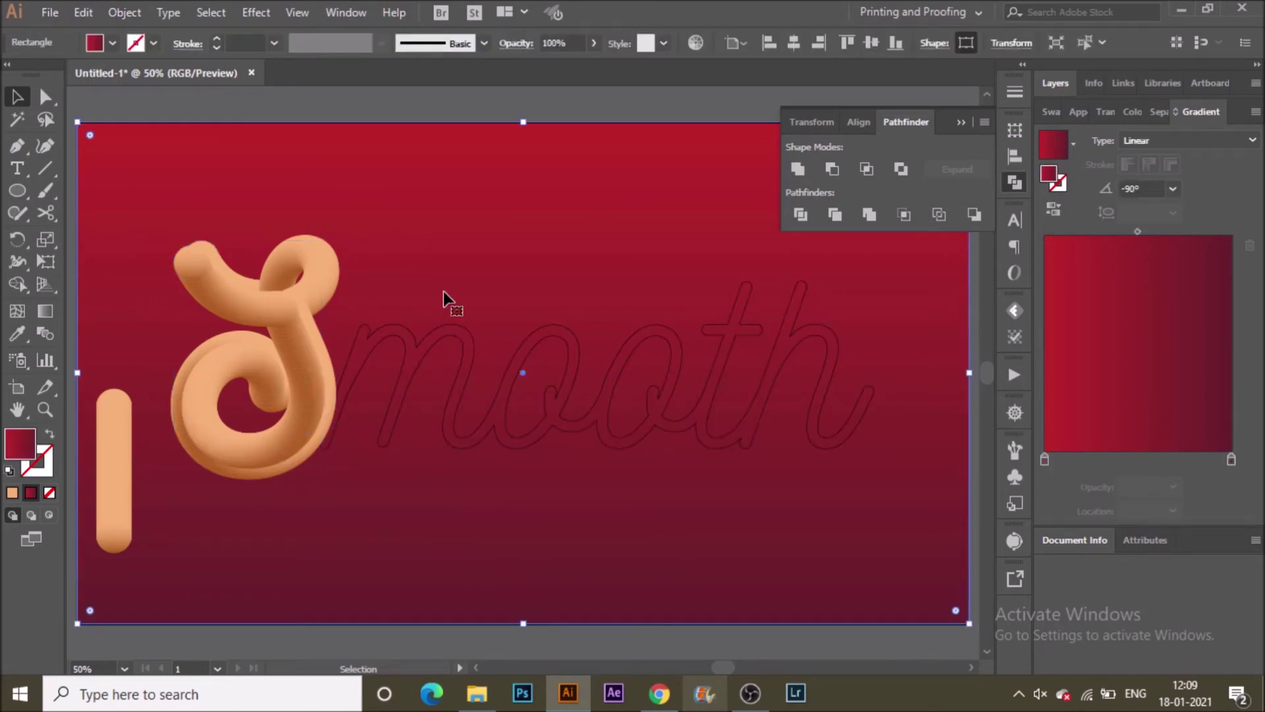
pyautogui.click(258, 311)
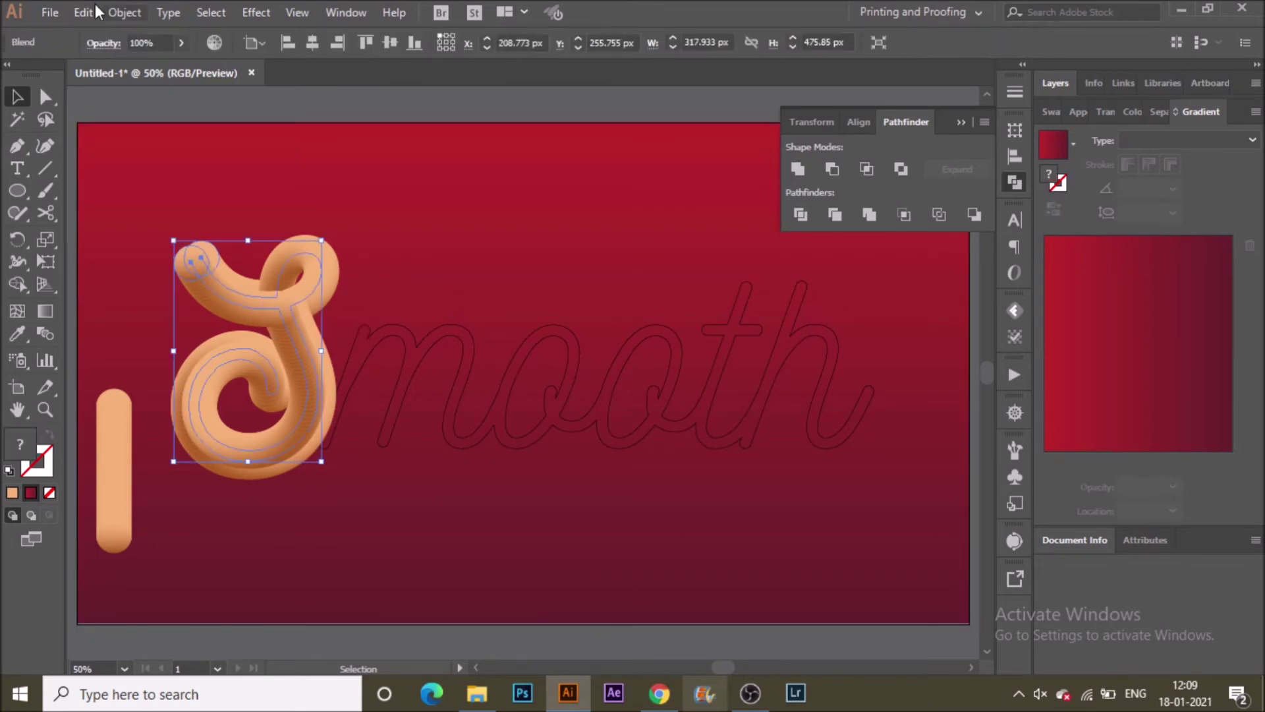
pyautogui.click(107, 520)
pyautogui.moveTo(110, 388); pyautogui.dragTo(111, 146)
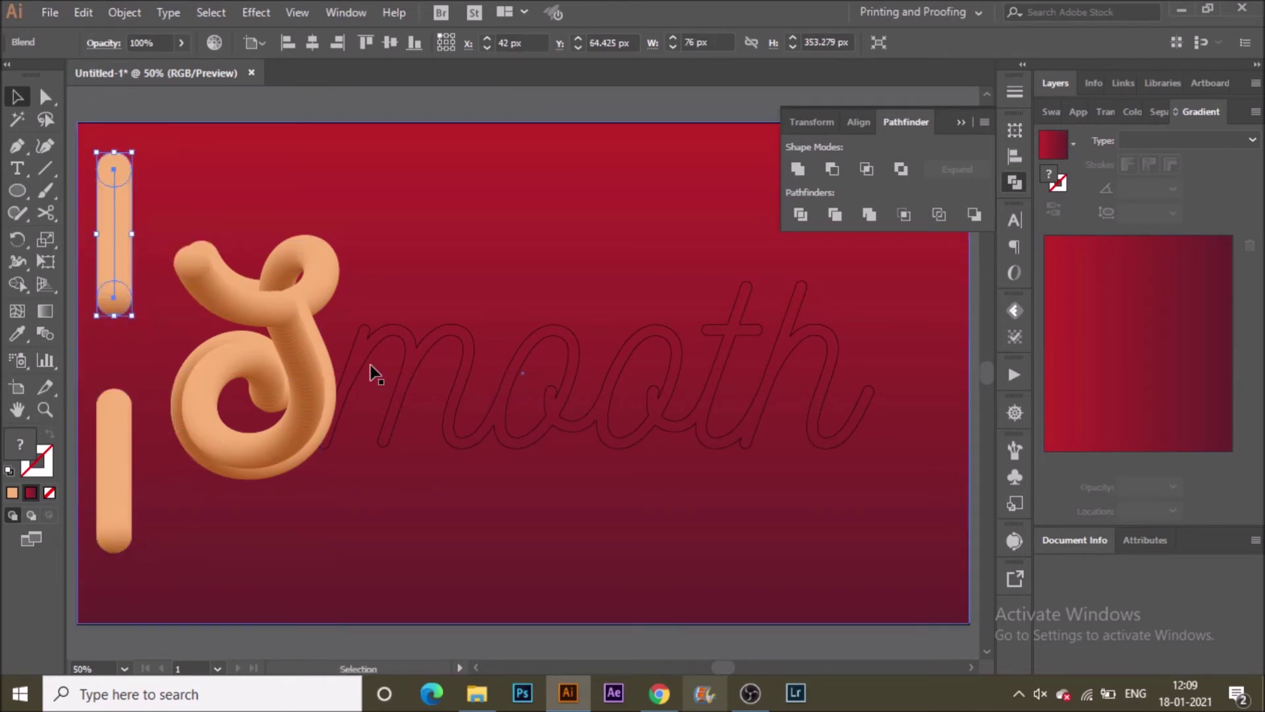
# Cut the "mooth" outline at the upper-left tip of the m with the Scissors tool
pyautogui.click(386, 337)
pyautogui.press('c')
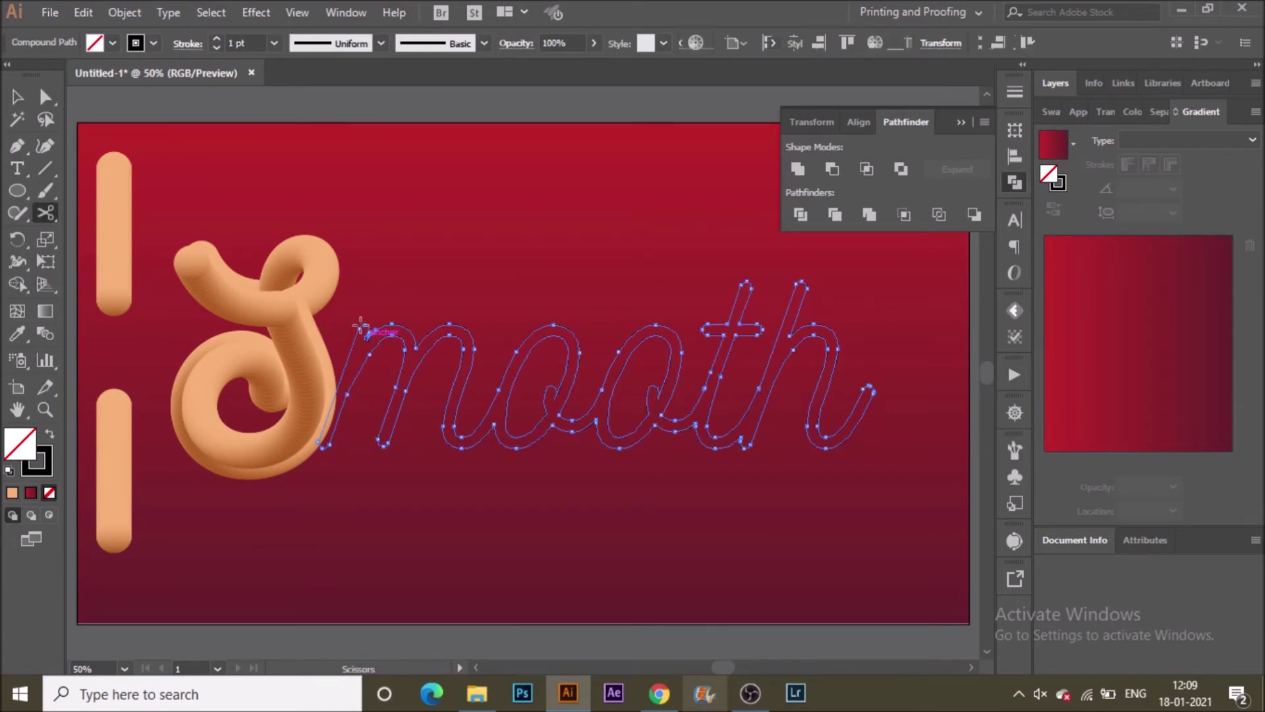
pyautogui.click(362, 328)
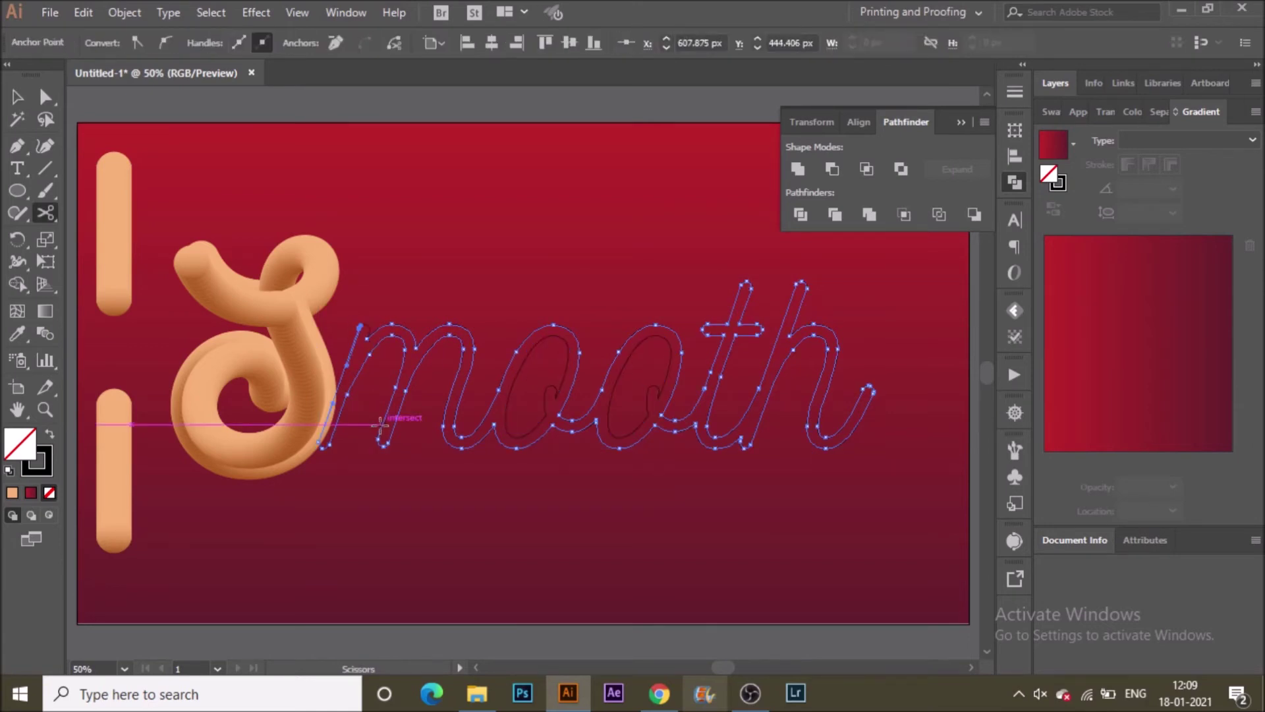
pyautogui.press('a')
pyautogui.click(395, 284)
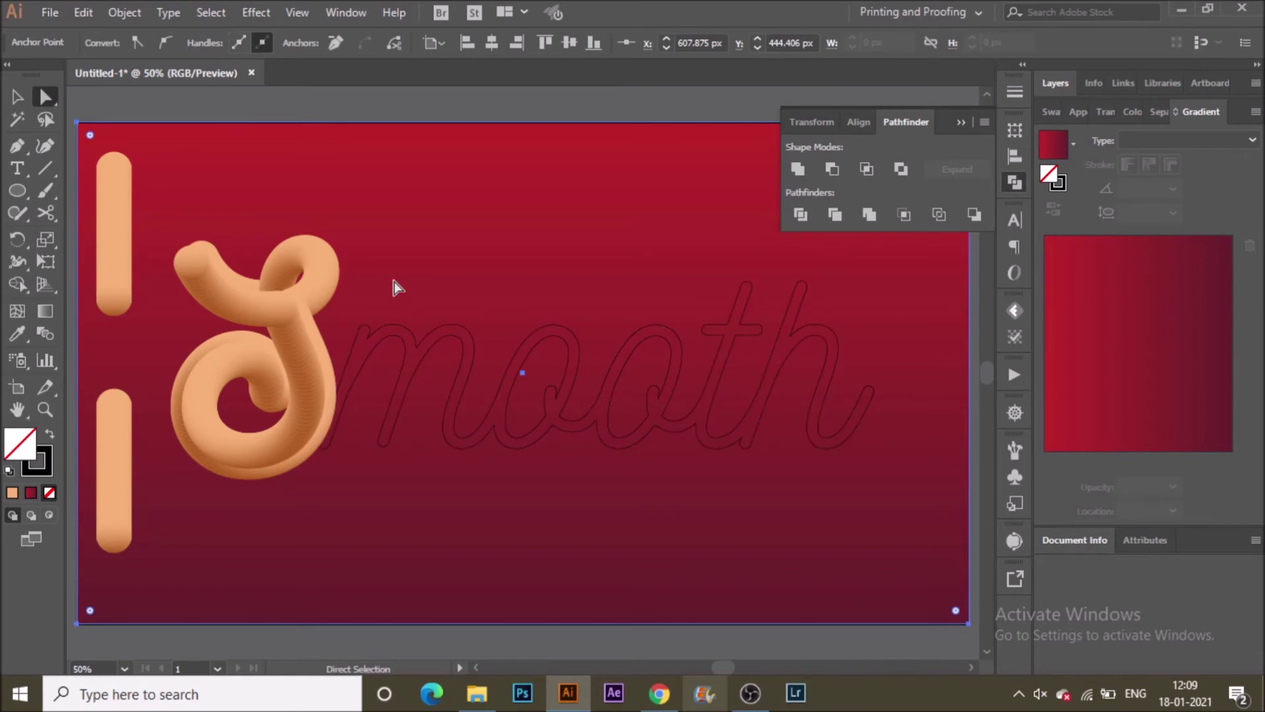
# Select the small cut segment at the m's upper-left tip and delete it
pyautogui.press('v')
pyautogui.click(367, 333)
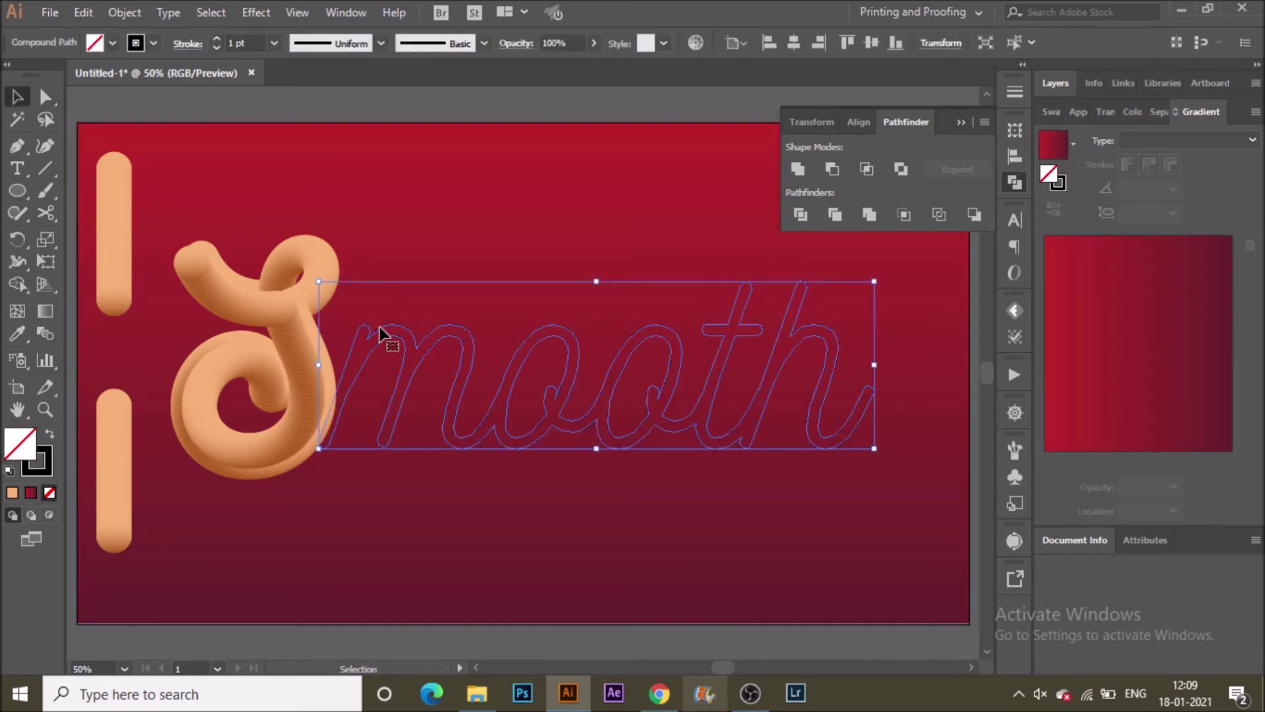
pyautogui.click(373, 332)
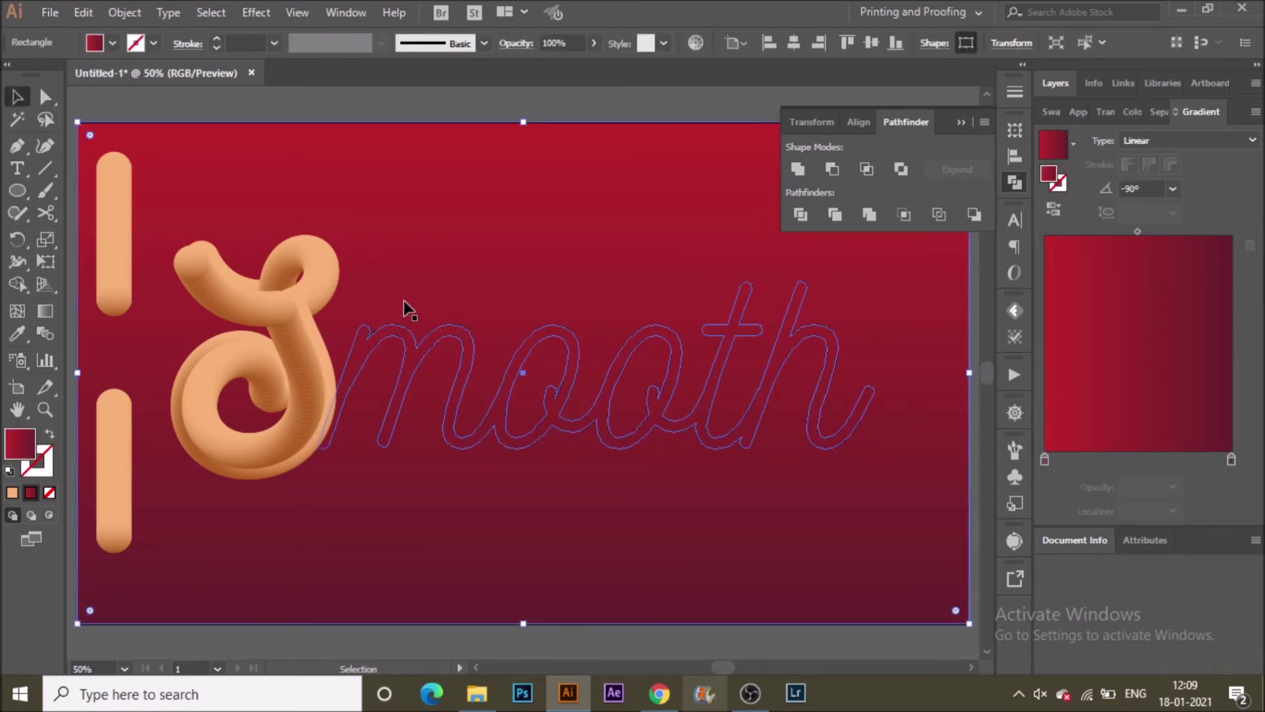
pyautogui.click(376, 328)
pyautogui.press('a')
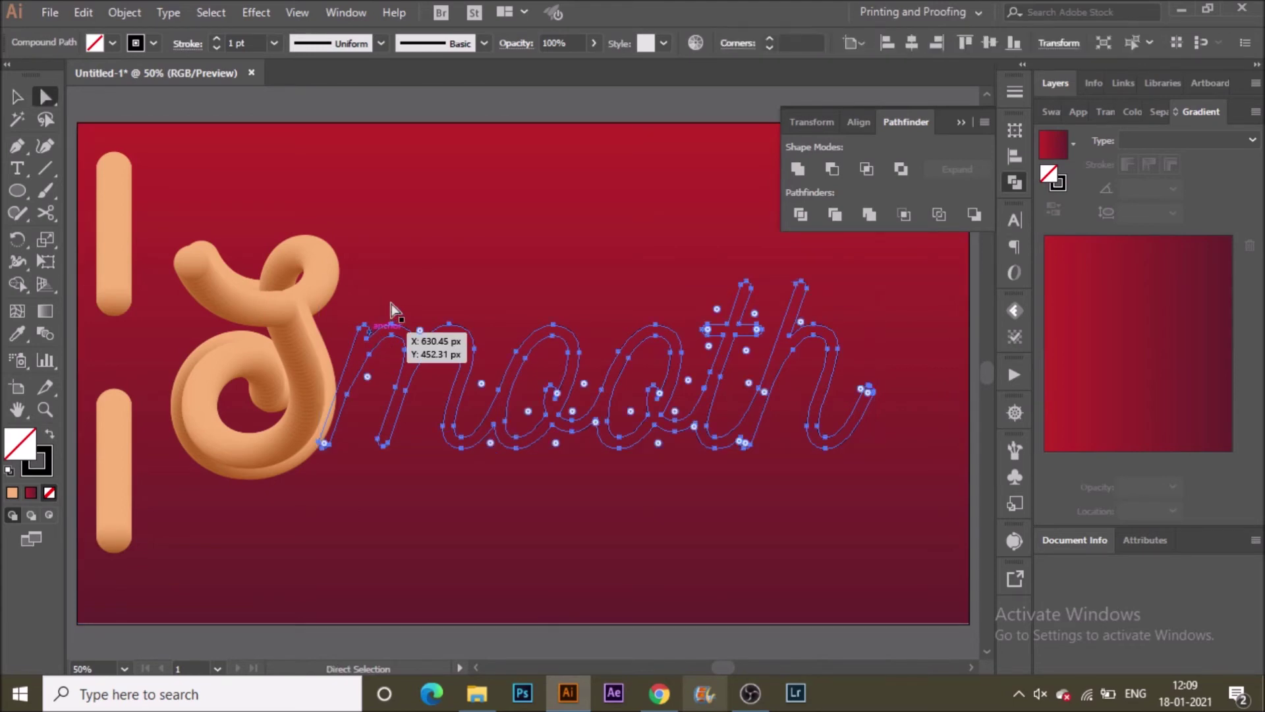
pyautogui.click(379, 327)
pyautogui.click(370, 334)
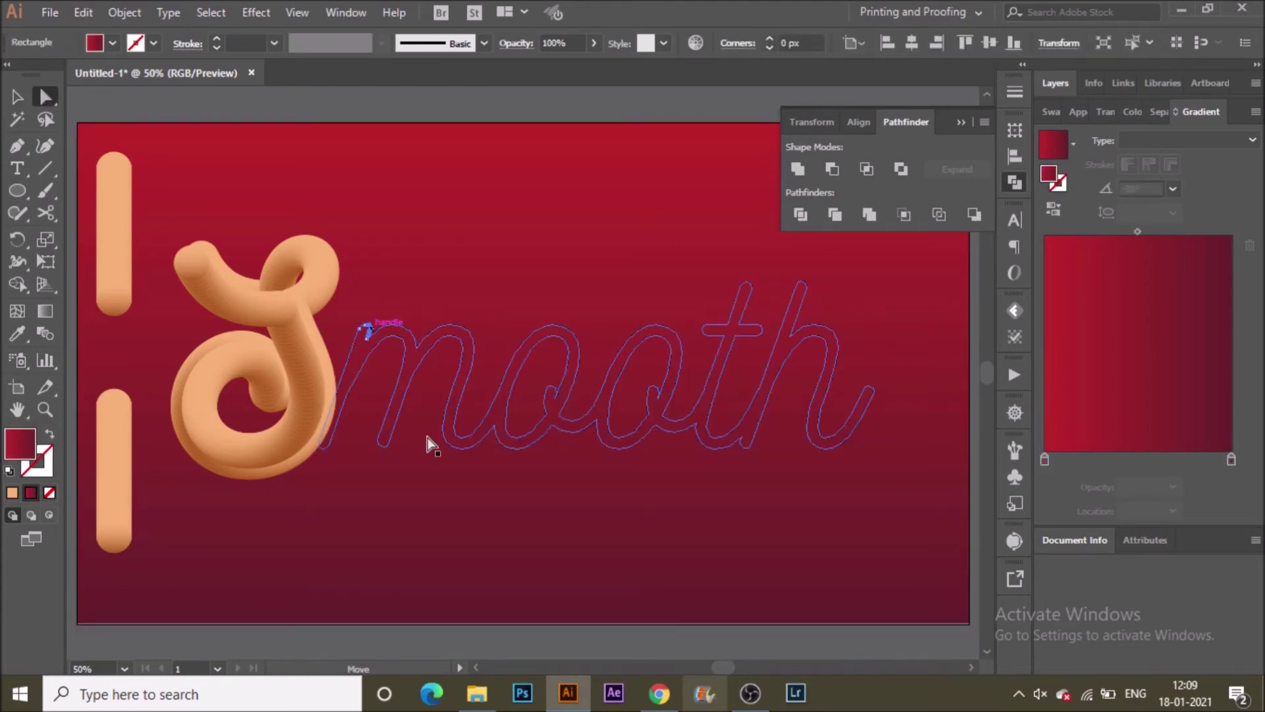
pyautogui.press('Delete')
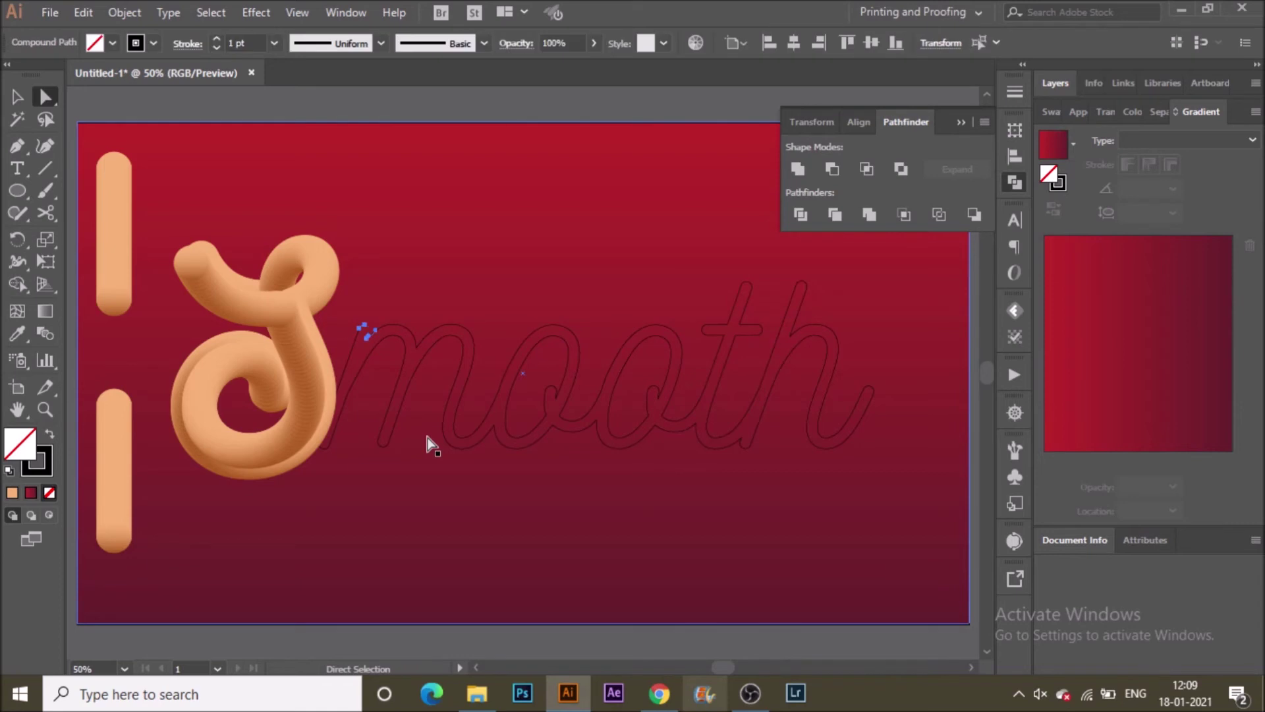
pyautogui.press('v')
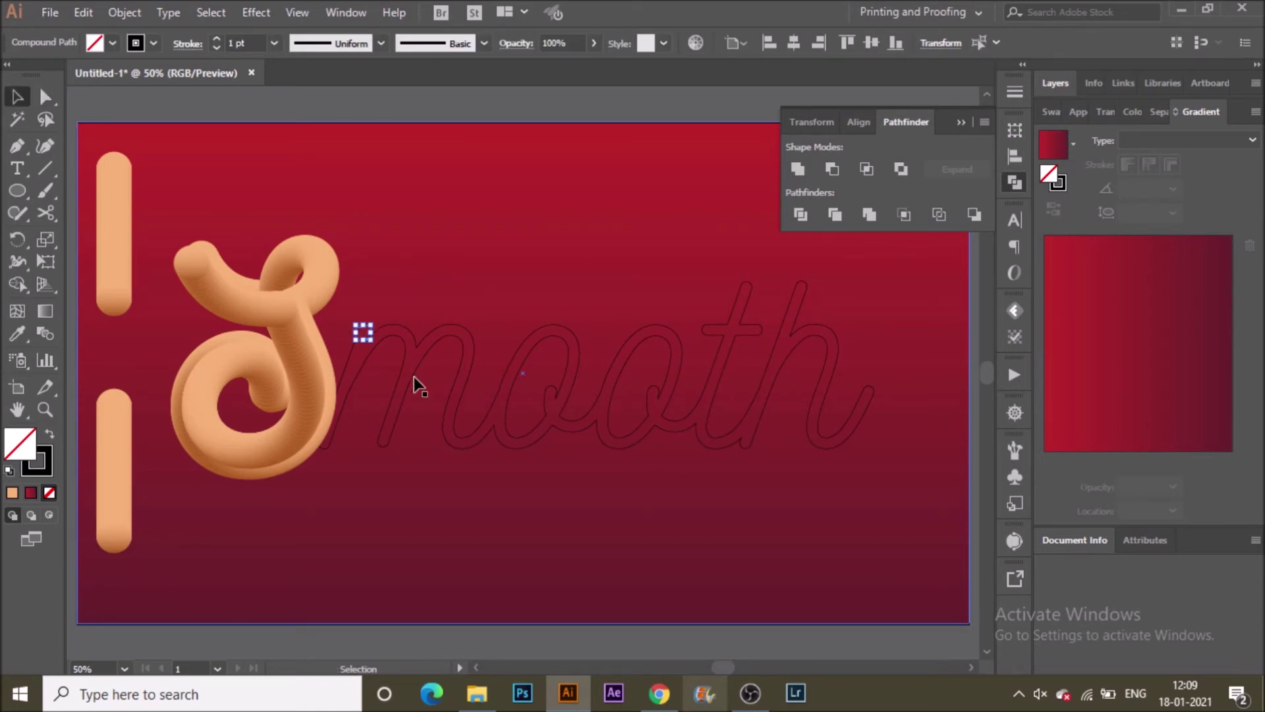
# Release the compound path of the "mooth" outline
pyautogui.click(416, 384)
pyautogui.click(416, 385)
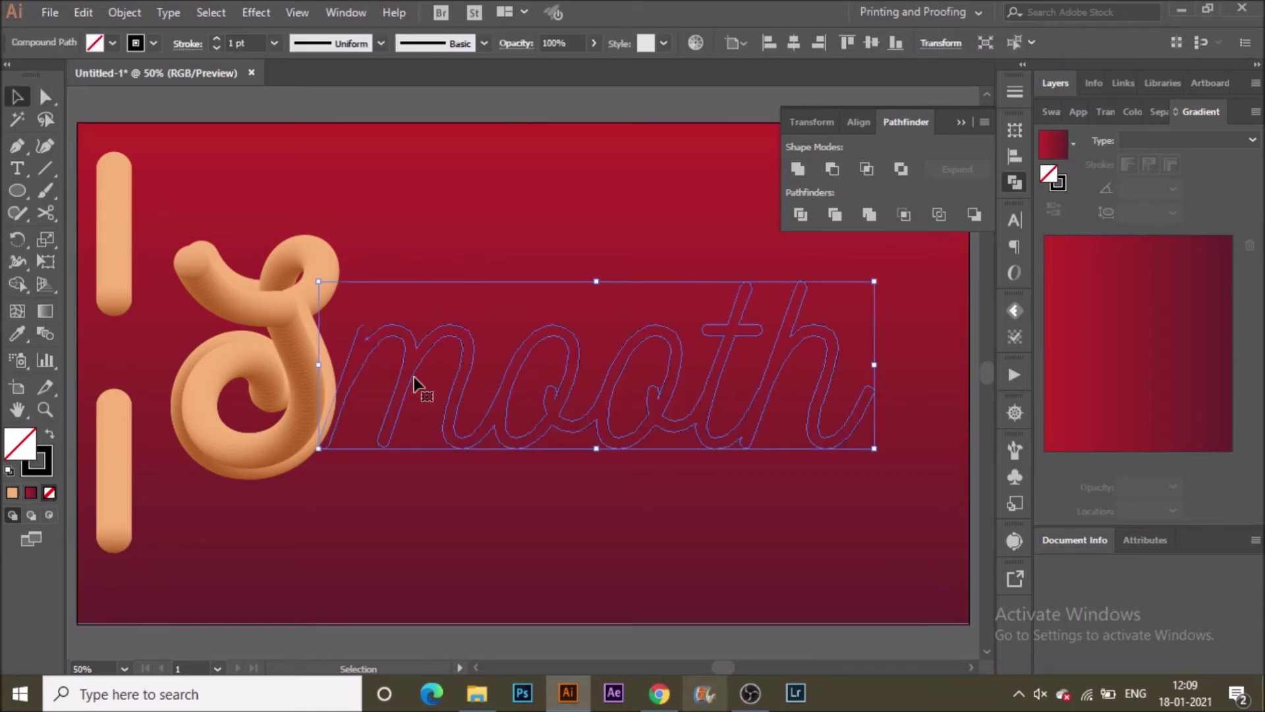
pyautogui.keyDown('shift'); pyautogui.click(122, 258); pyautogui.keyUp('shift')
pyautogui.click(523, 386)
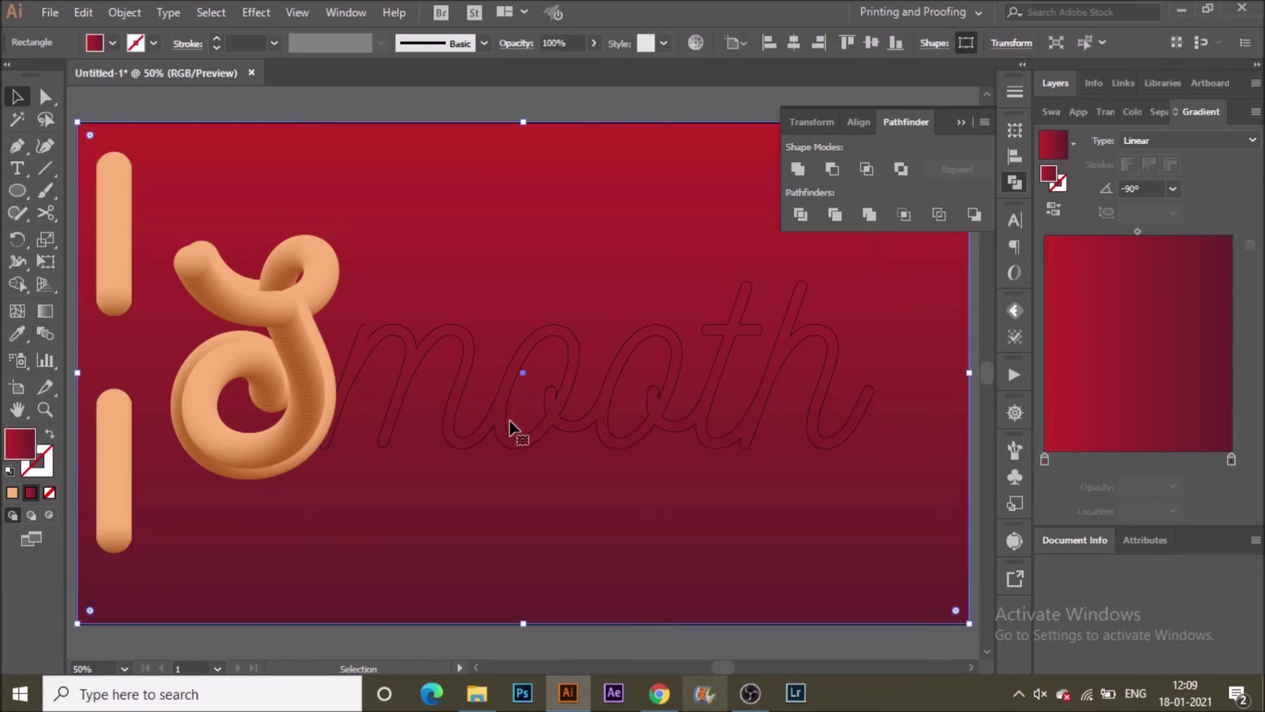
pyautogui.click(505, 446)
pyautogui.rightClick(505, 446)
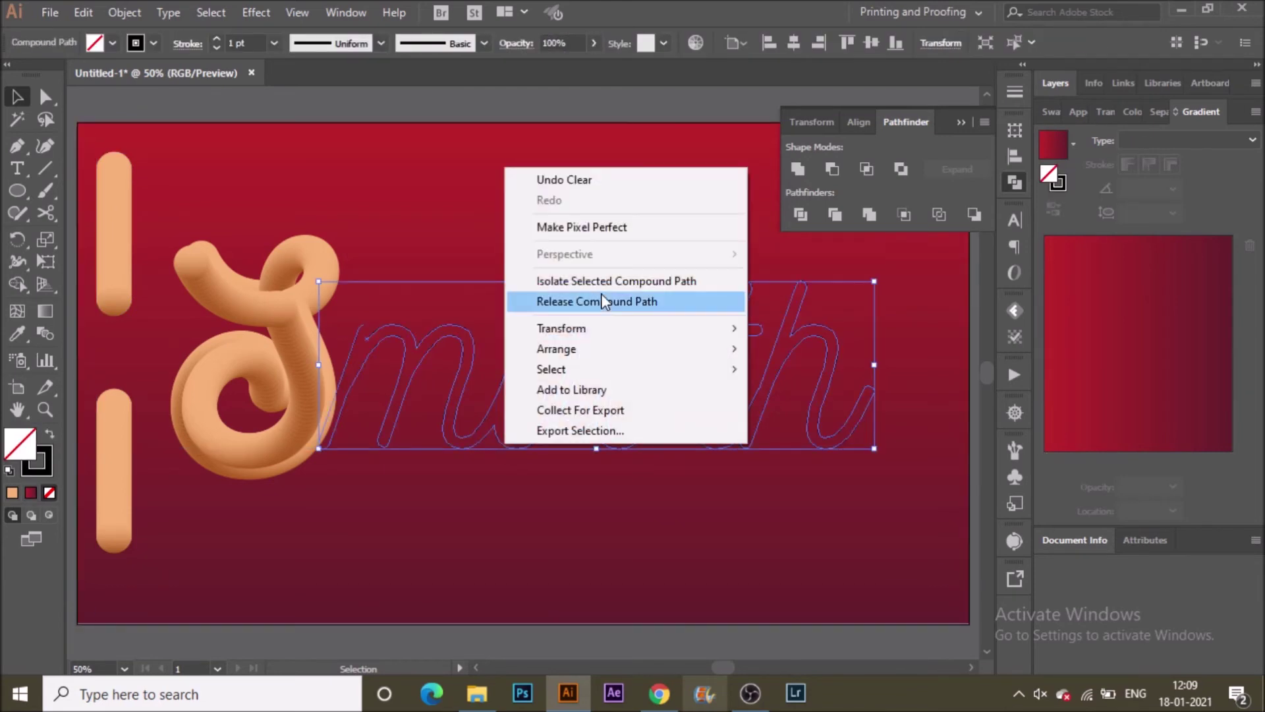
pyautogui.click(618, 302)
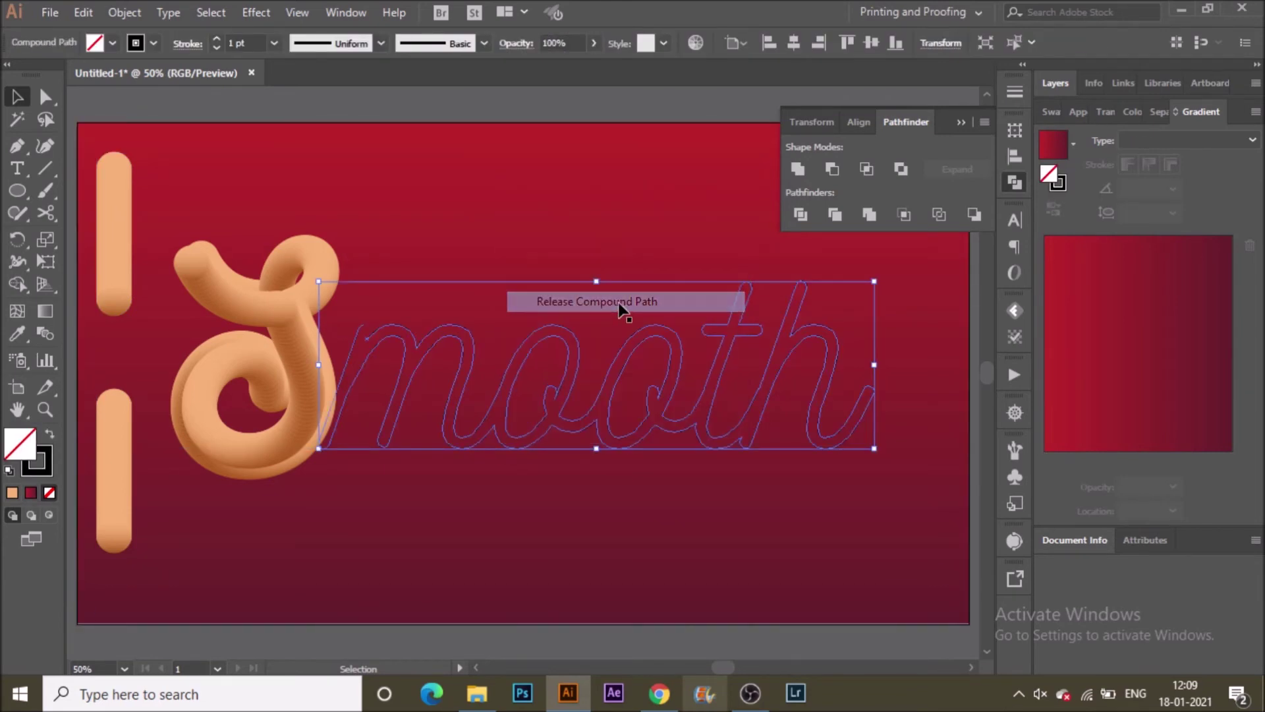
pyautogui.click(618, 303)
# Delete the inner loops of both o letters
pyautogui.click(550, 394)
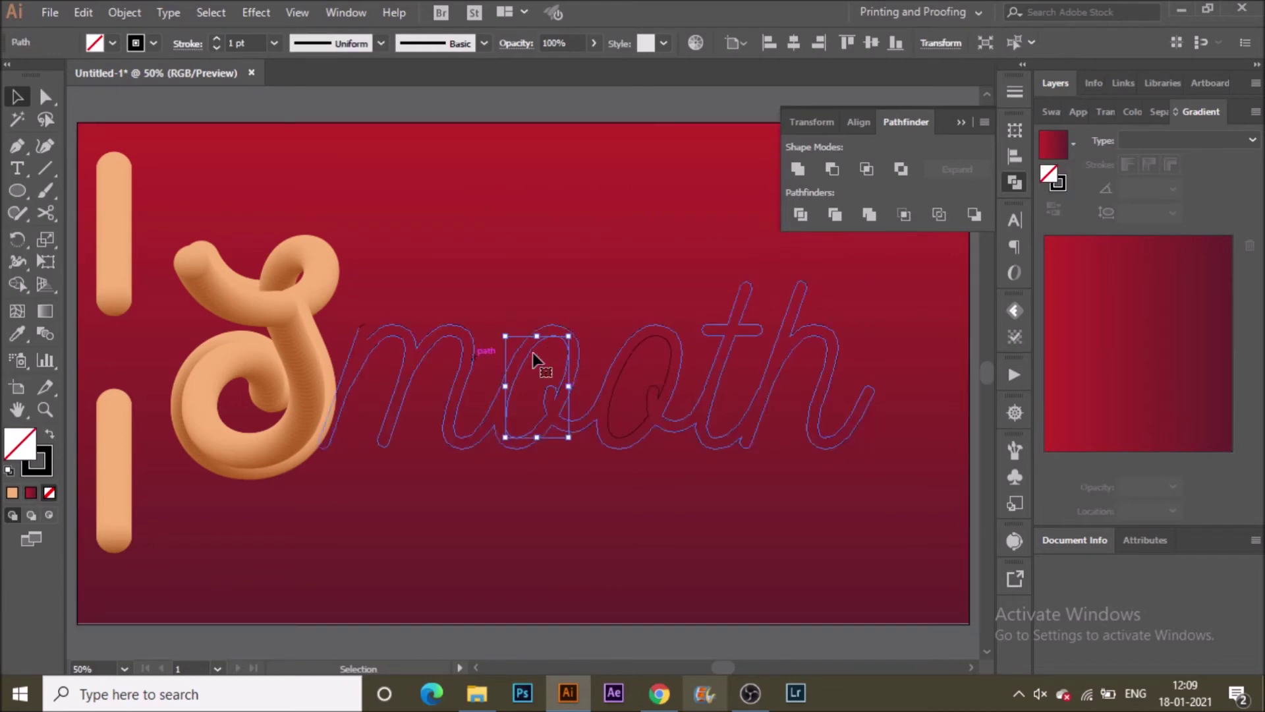
pyautogui.keyDown('shift'); pyautogui.click(624, 374); pyautogui.keyUp('shift')
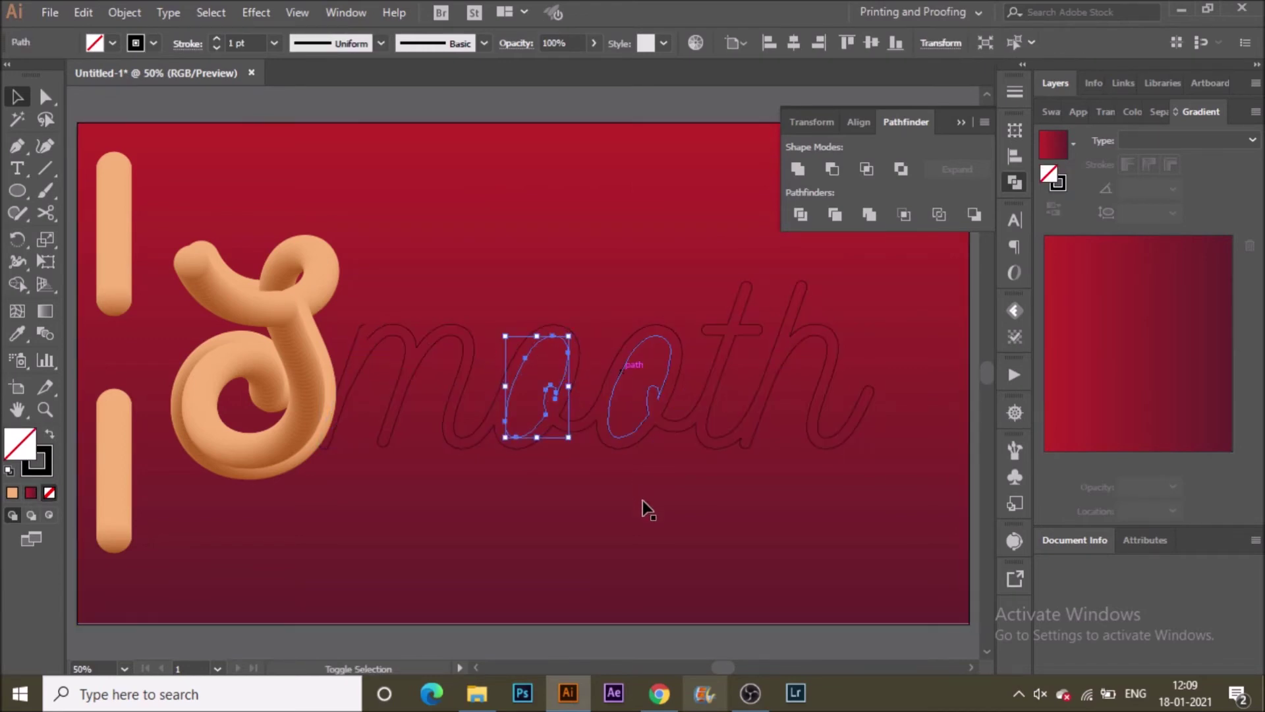
pyautogui.press('Delete')
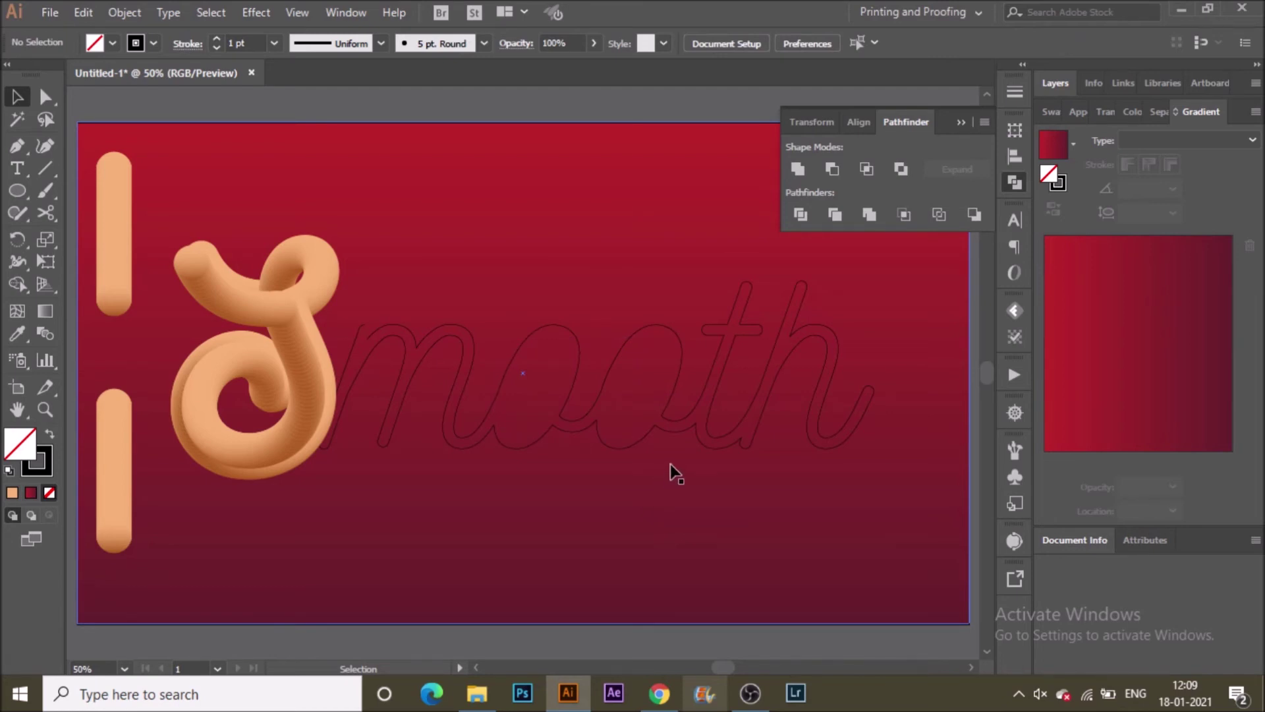
# Replace the spine of the upper orange blend bar with the "mooth" outline
pyautogui.click(693, 425)
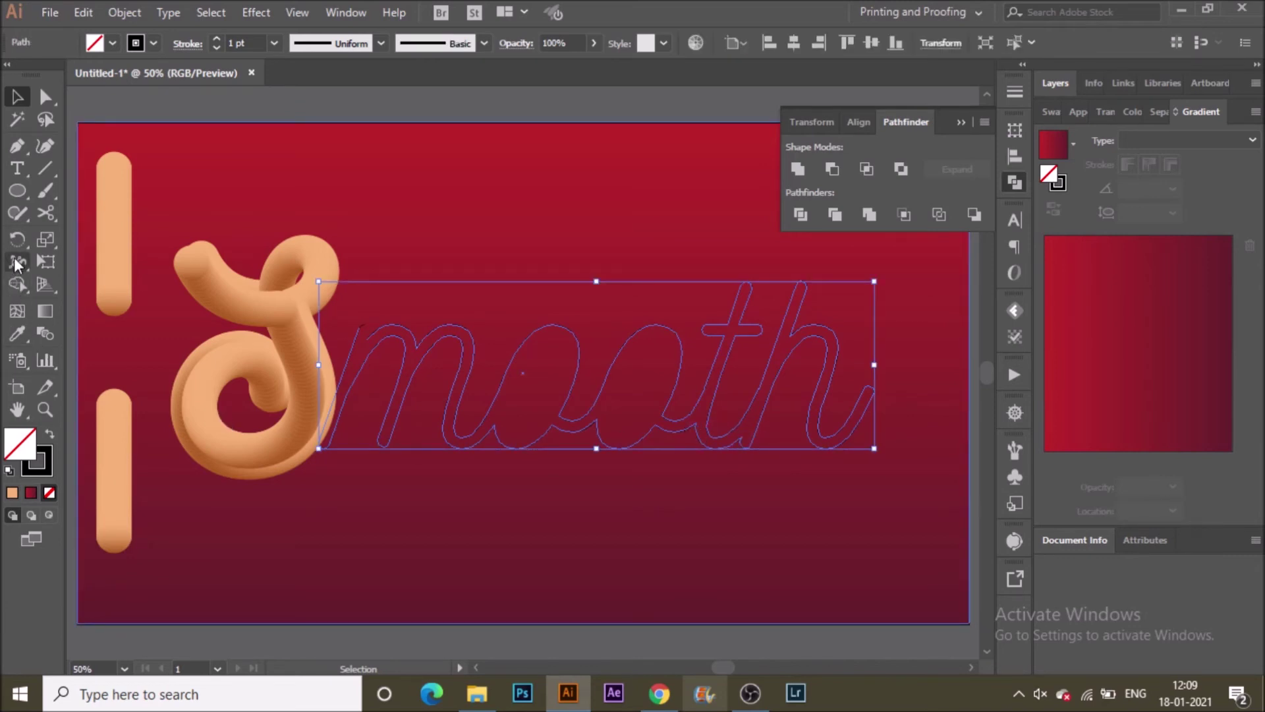
pyautogui.keyDown('shift'); pyautogui.click(116, 262); pyautogui.keyUp('shift')
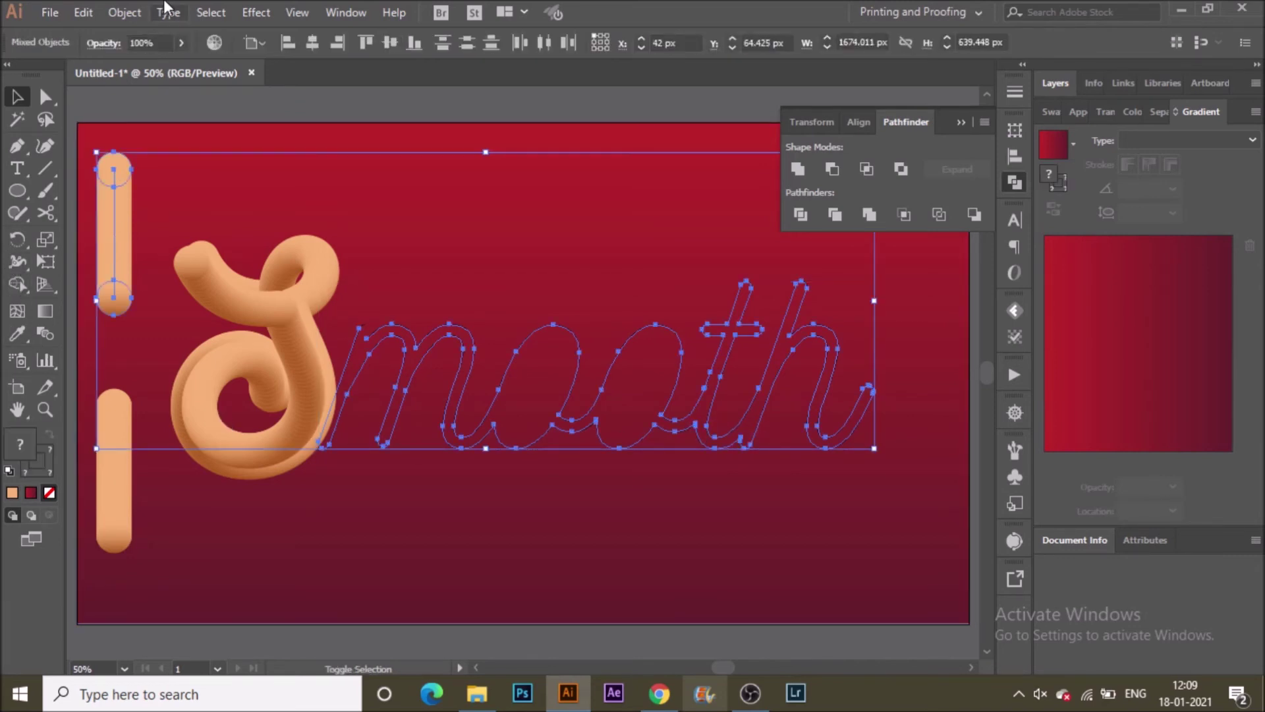
pyautogui.click(131, 13)
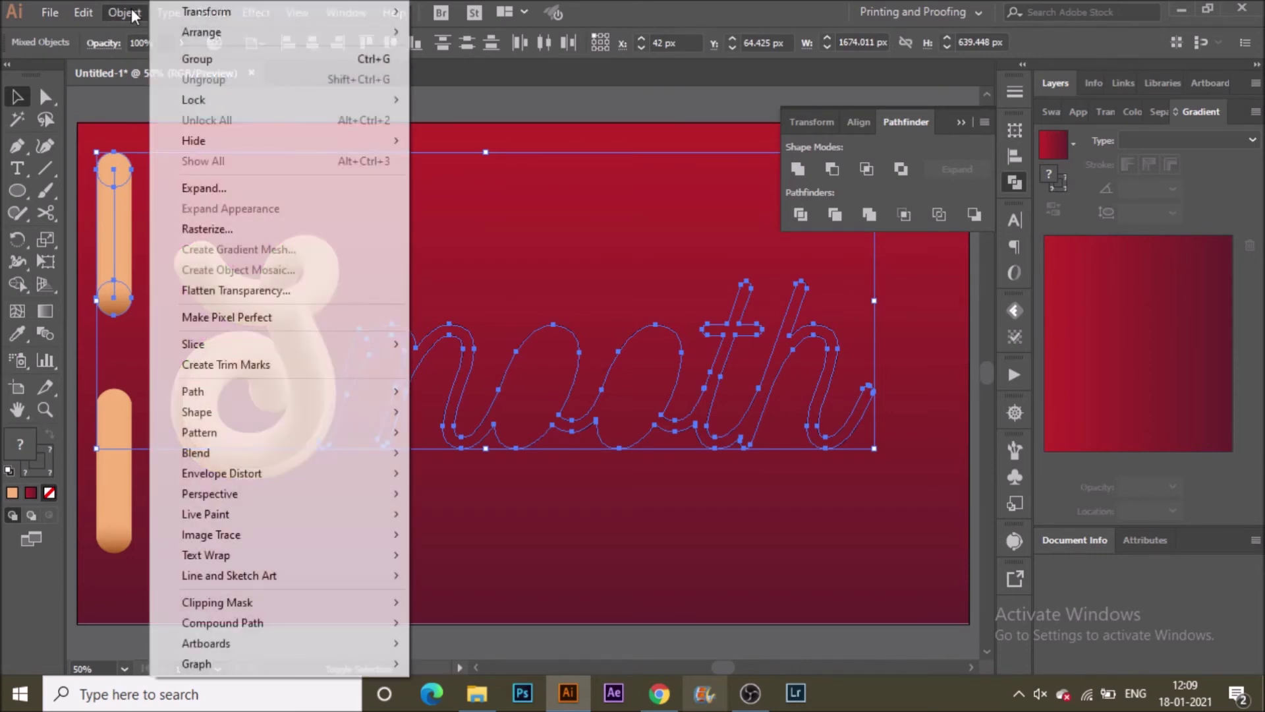
pyautogui.moveTo(341, 437)
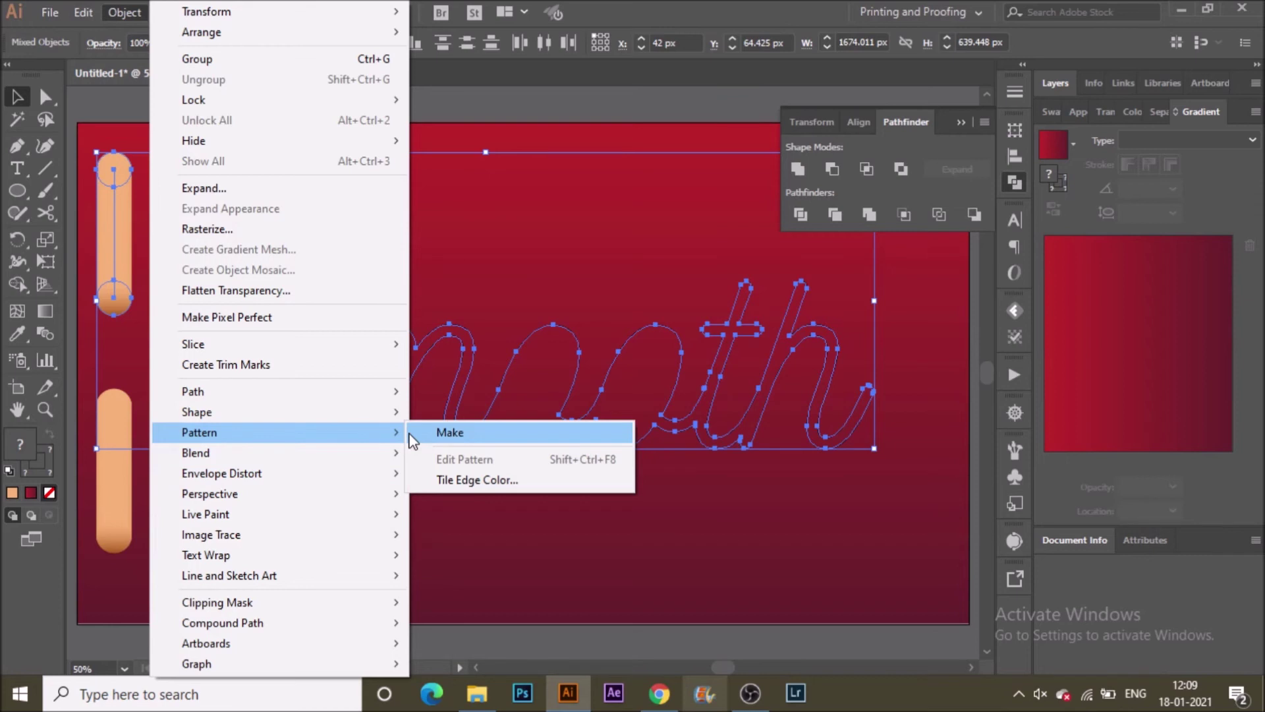
pyautogui.moveTo(334, 461)
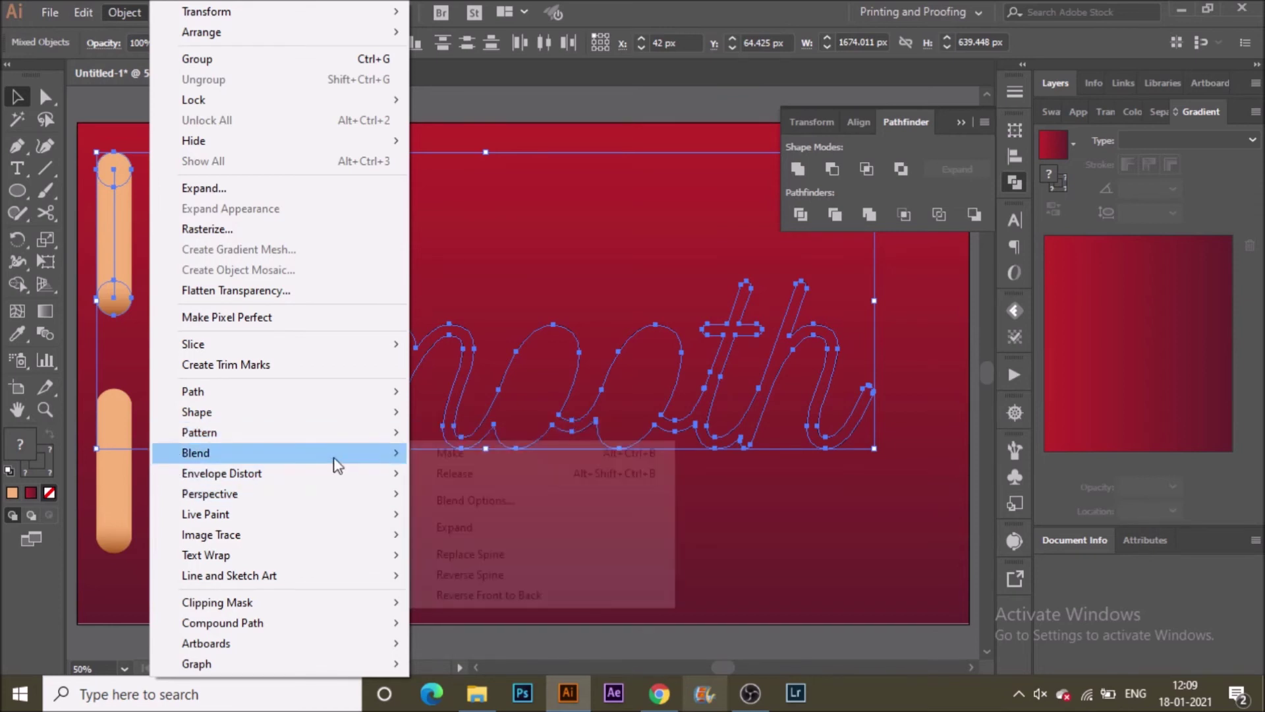
pyautogui.click(538, 558)
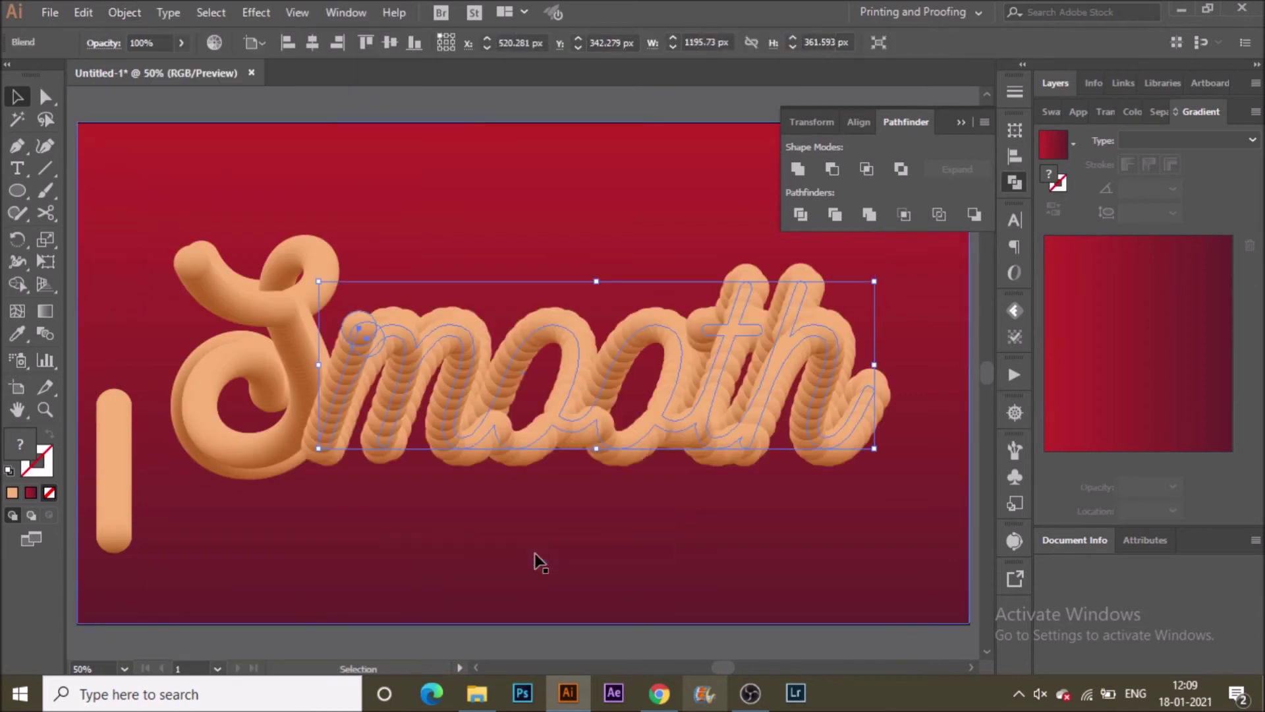
pyautogui.click(535, 552)
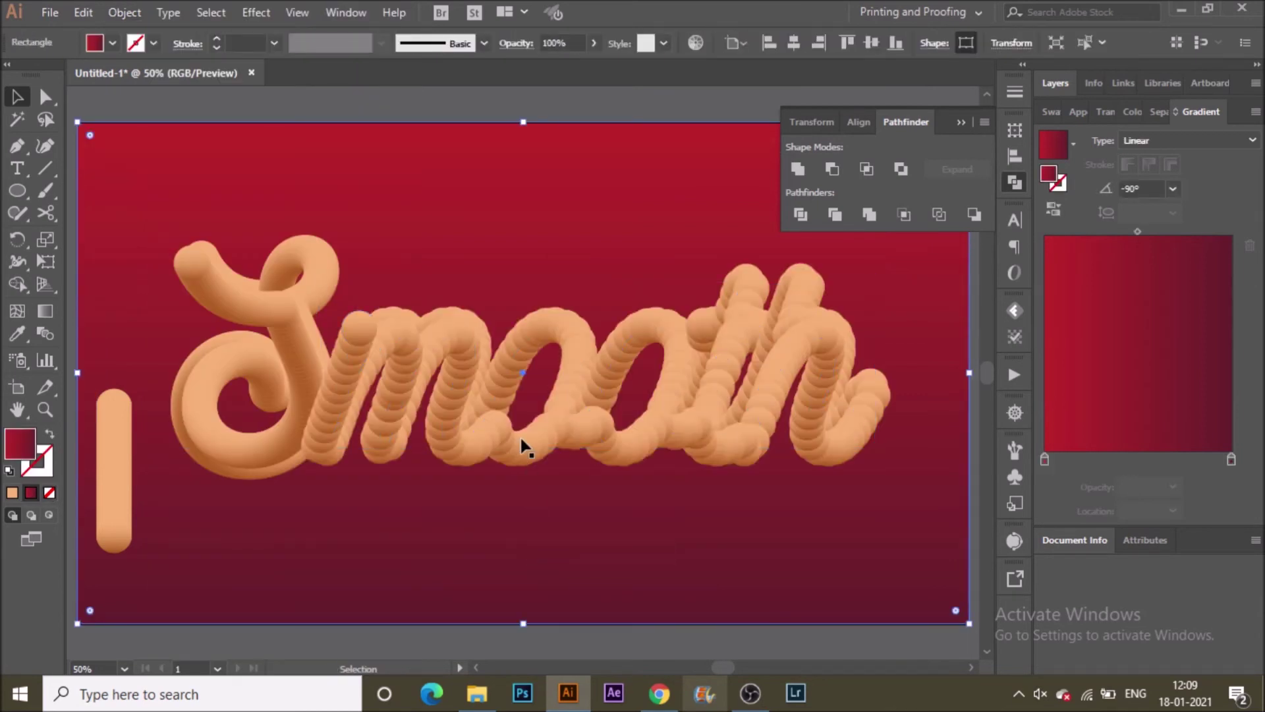
# Set the "mooth" blend's spacing to 600 specified steps
pyautogui.click(525, 447)
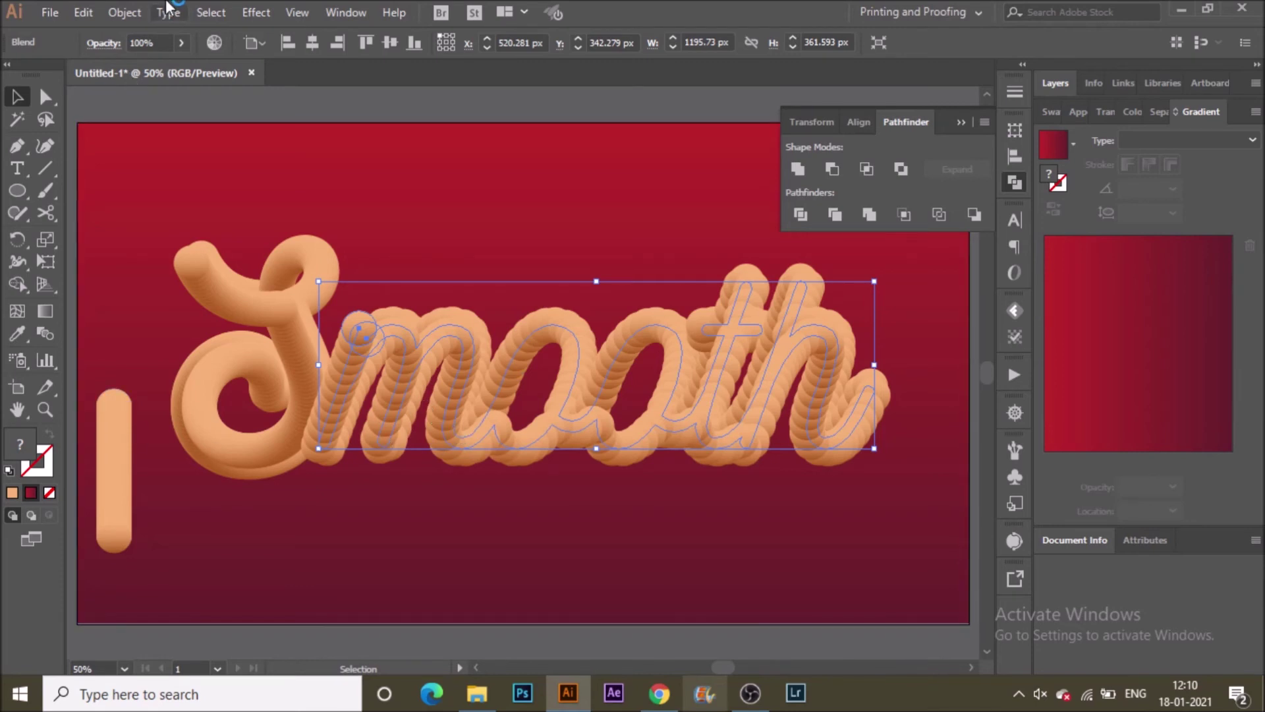
pyautogui.click(92, 12)
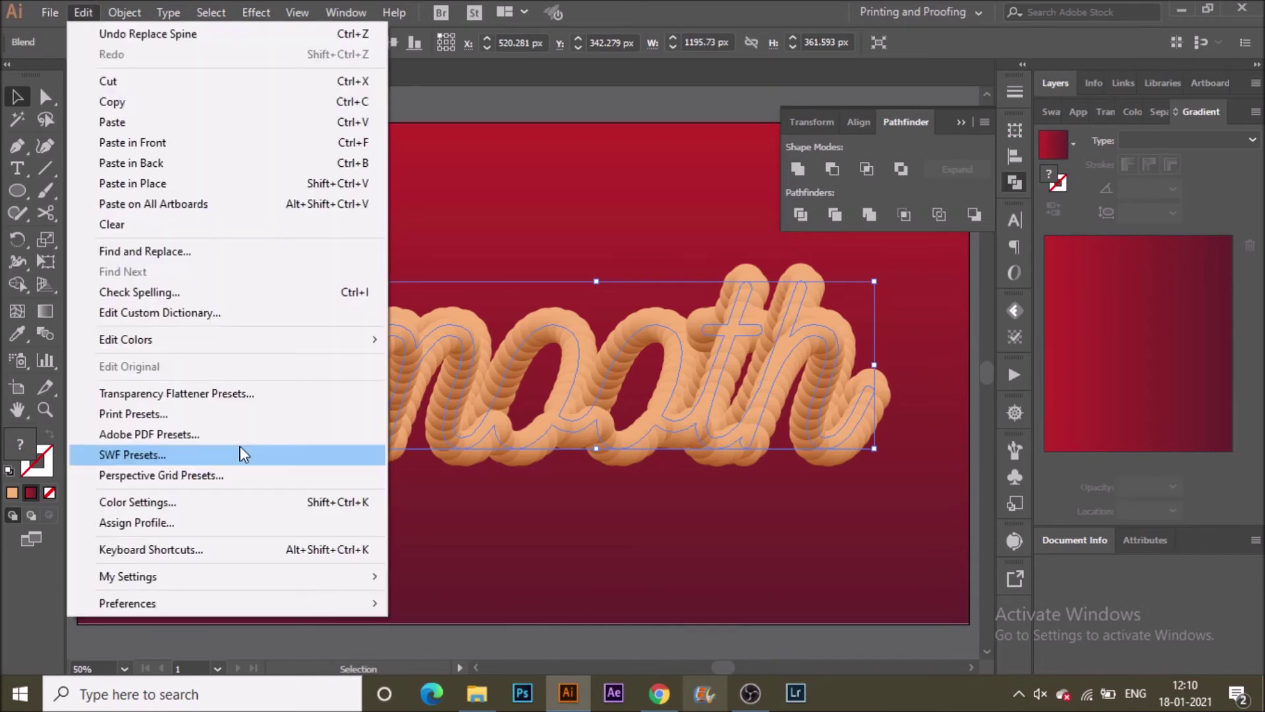
pyautogui.click(135, 12)
pyautogui.moveTo(384, 452)
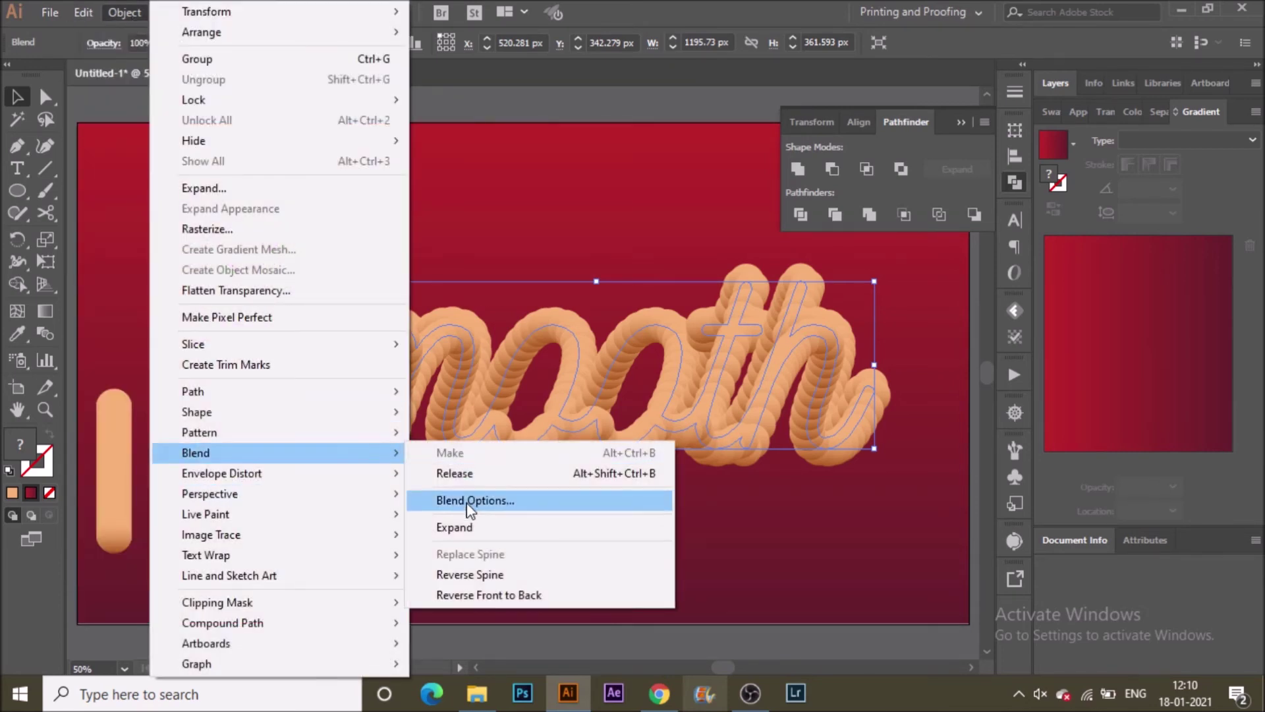
pyautogui.click(522, 500)
pyautogui.press('Tab')
pyautogui.write('600')
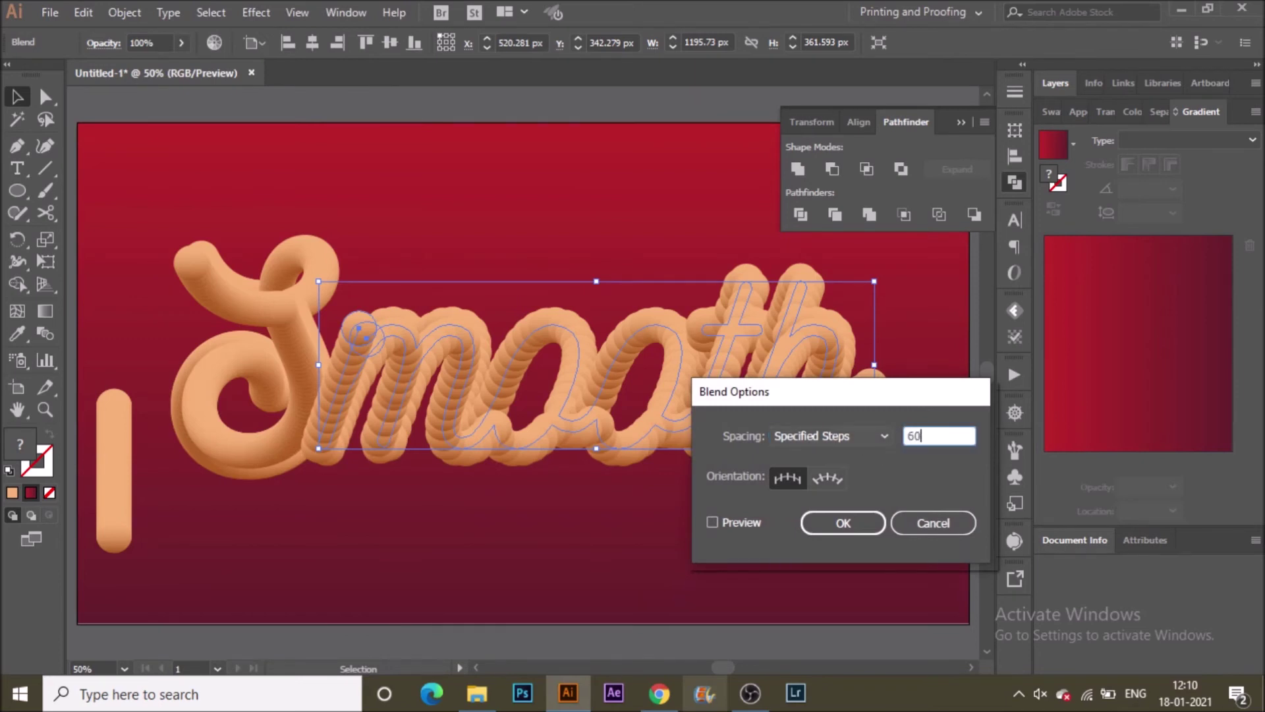
pyautogui.press('Return')
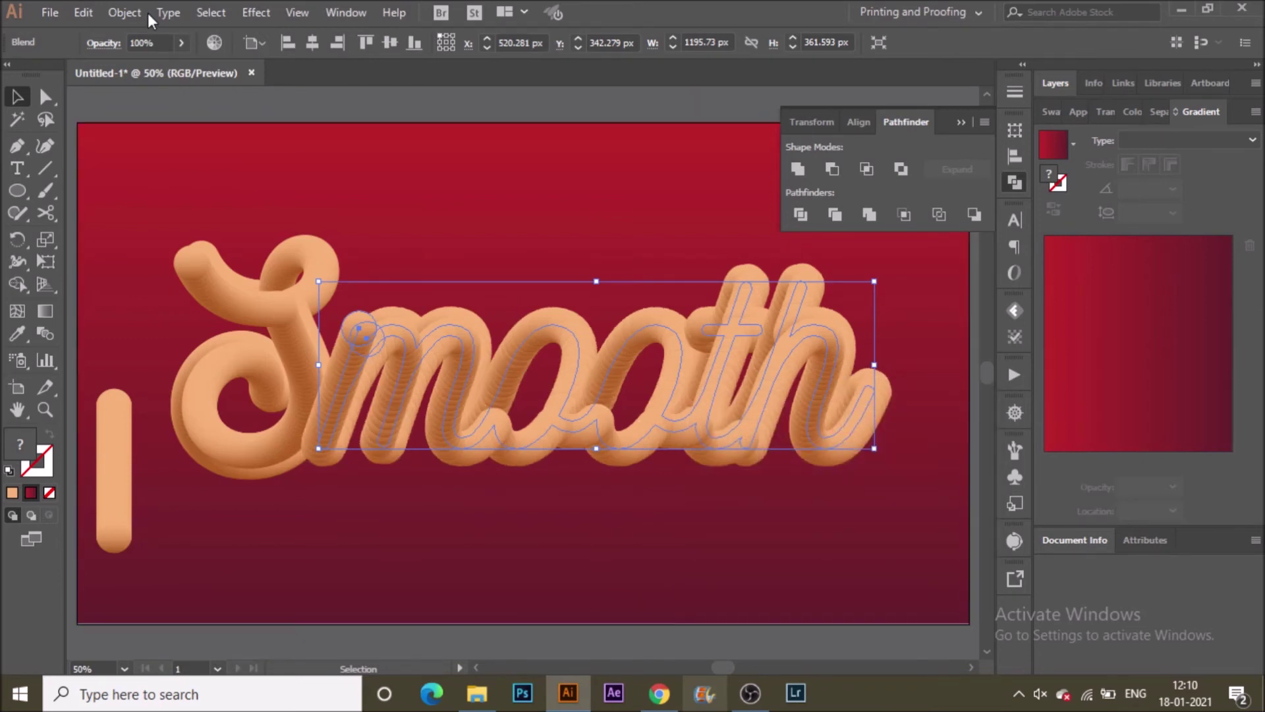
# Set the "mooth" blend's spacing to 1000 specified steps
pyautogui.click(125, 13)
pyautogui.moveTo(382, 452)
pyautogui.click(536, 508)
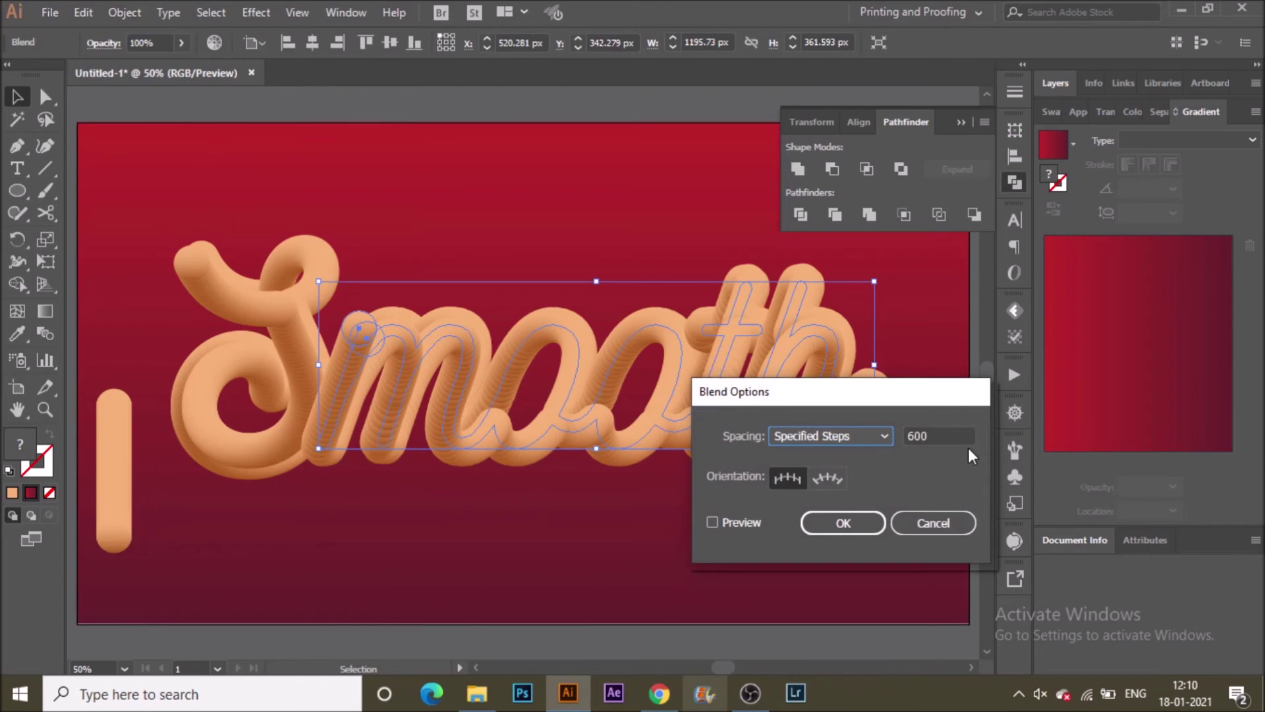
pyautogui.write('1000')
pyautogui.press('Return')
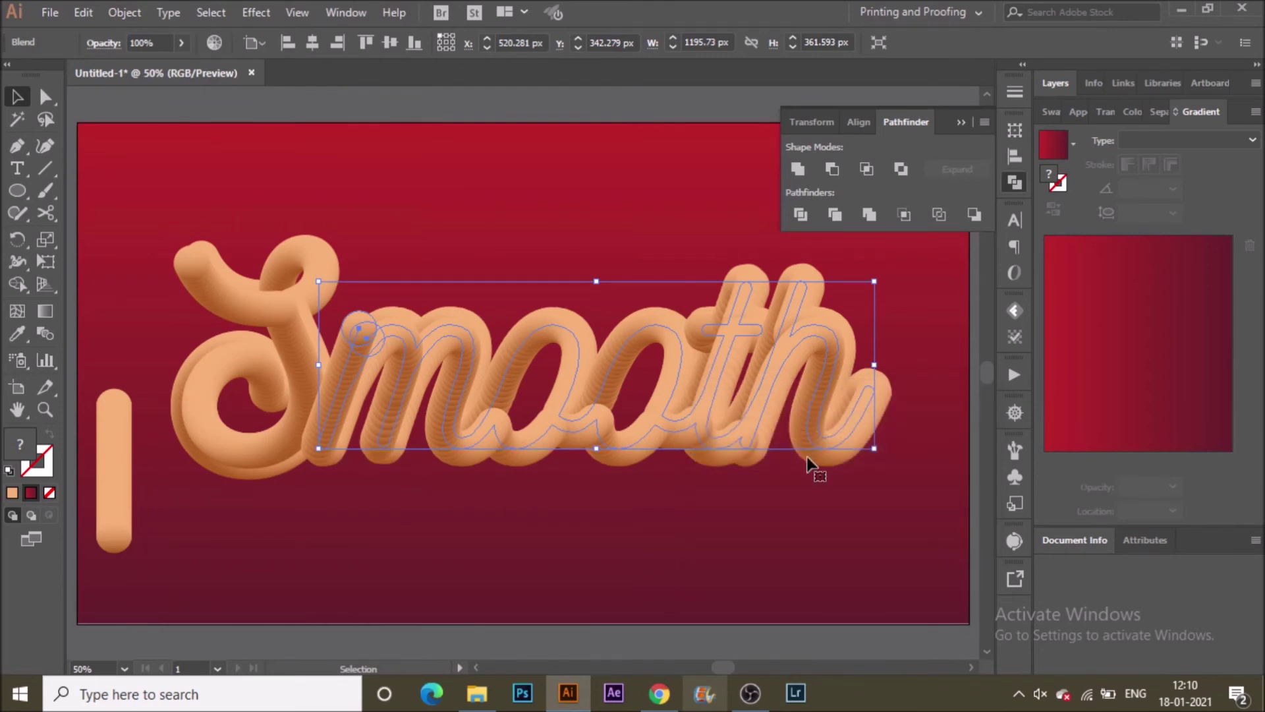
# Move the "mooth" blend about 88 px right and 17 px down, and the S blend about 17 px right and down
pyautogui.click(476, 513)
pyautogui.moveTo(480, 424); pyautogui.dragTo(512, 442)
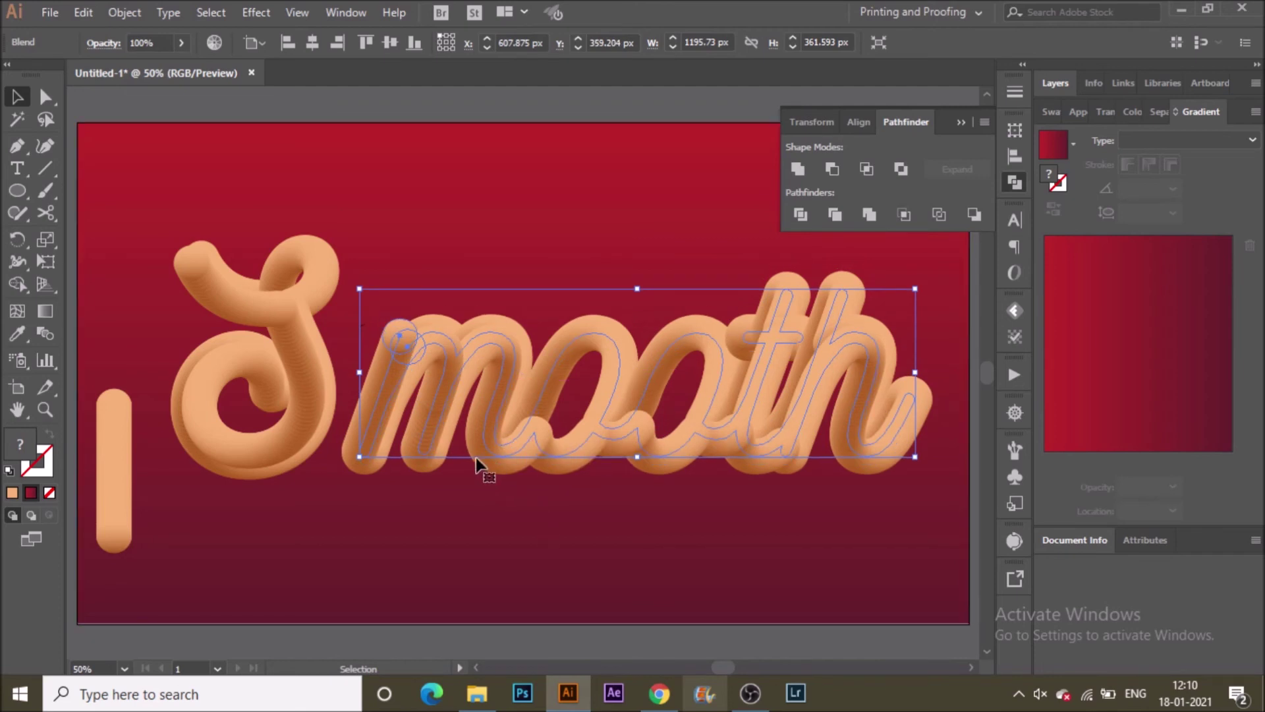
pyautogui.click(328, 423)
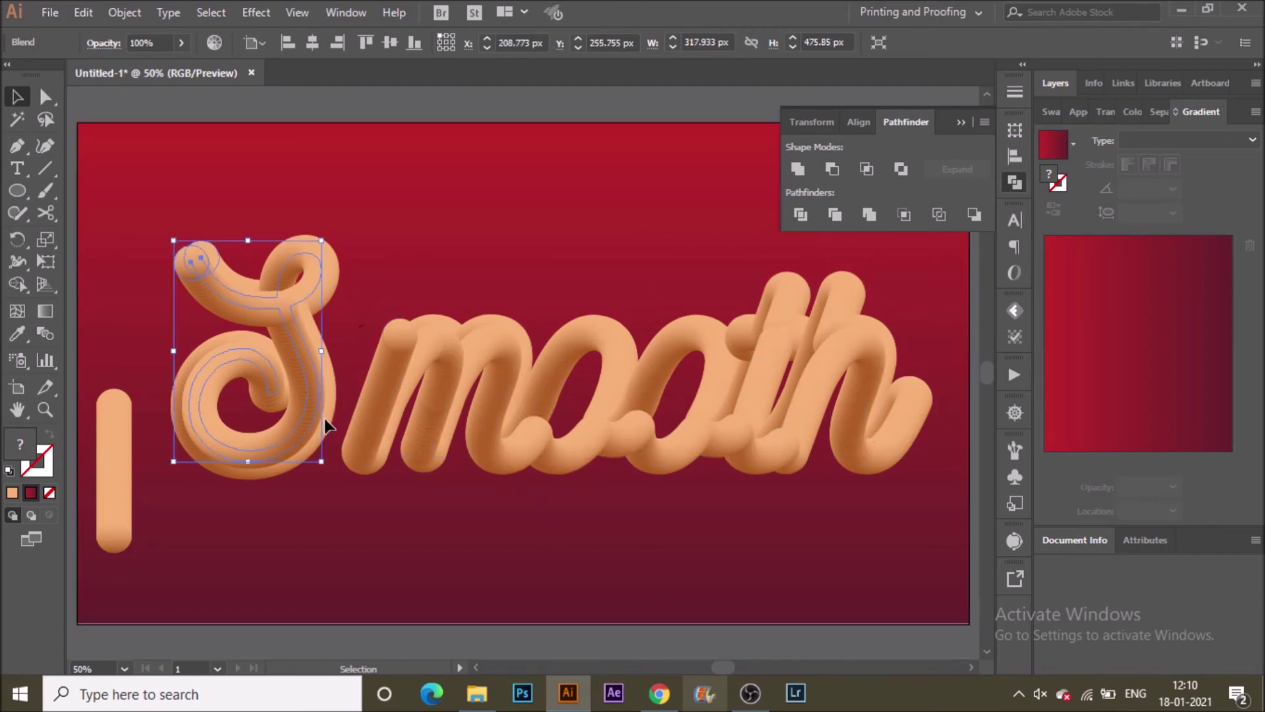
pyautogui.moveTo(327, 425); pyautogui.dragTo(337, 426)
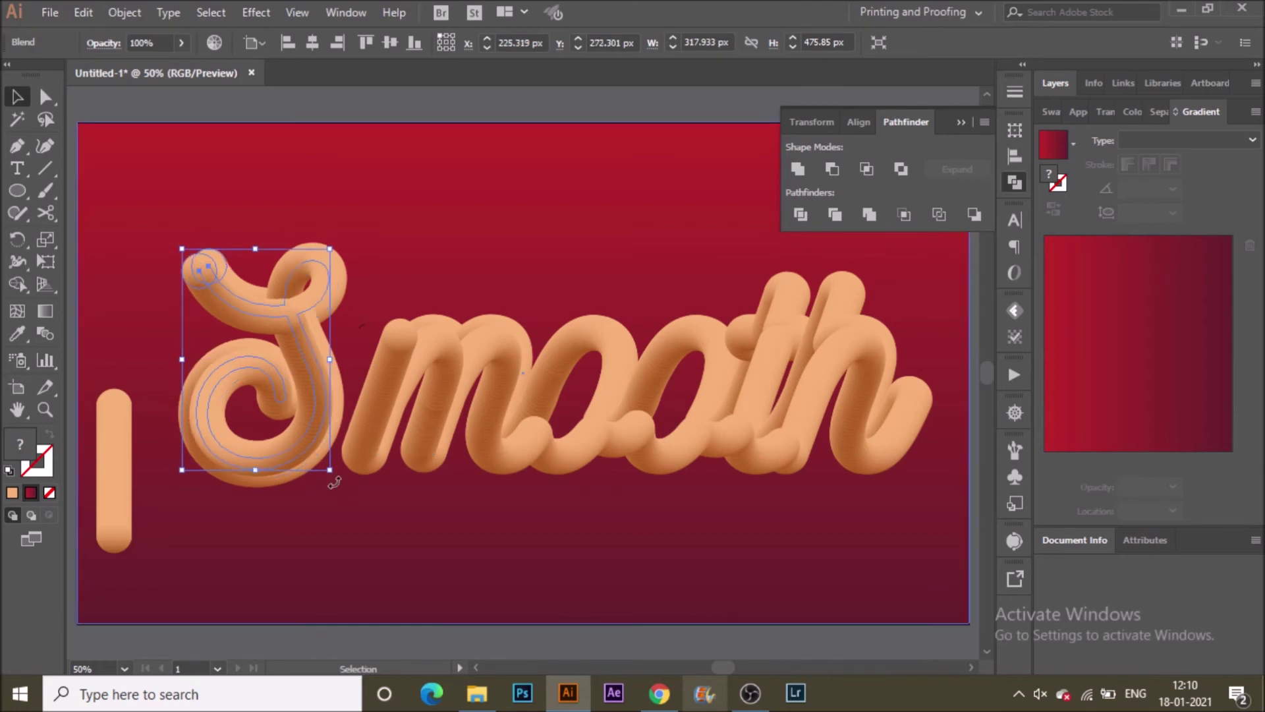
pyautogui.keyDown('shift'); pyautogui.click(382, 419); pyautogui.keyUp('shift')
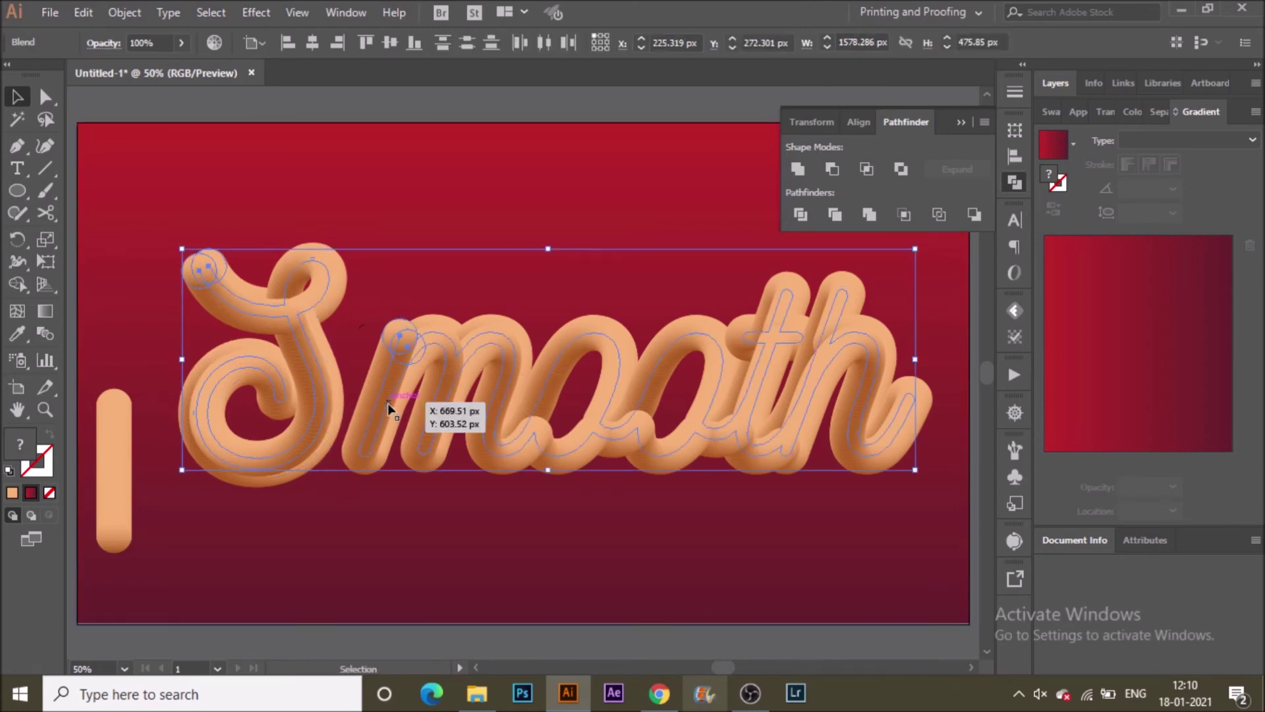
pyautogui.click(385, 286)
# Add a Roughen effect to the S blend with 50% relative size and 60/in detail, and preview it
pyautogui.click(262, 317)
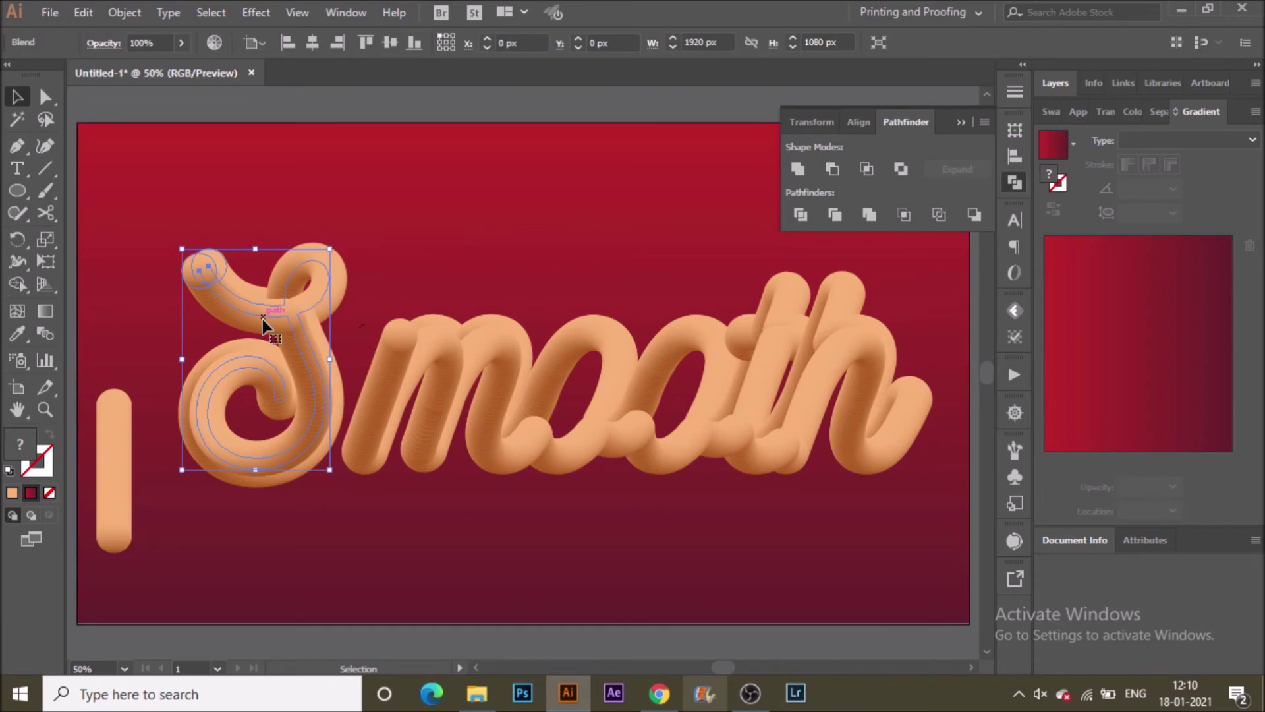
pyautogui.click(1074, 112)
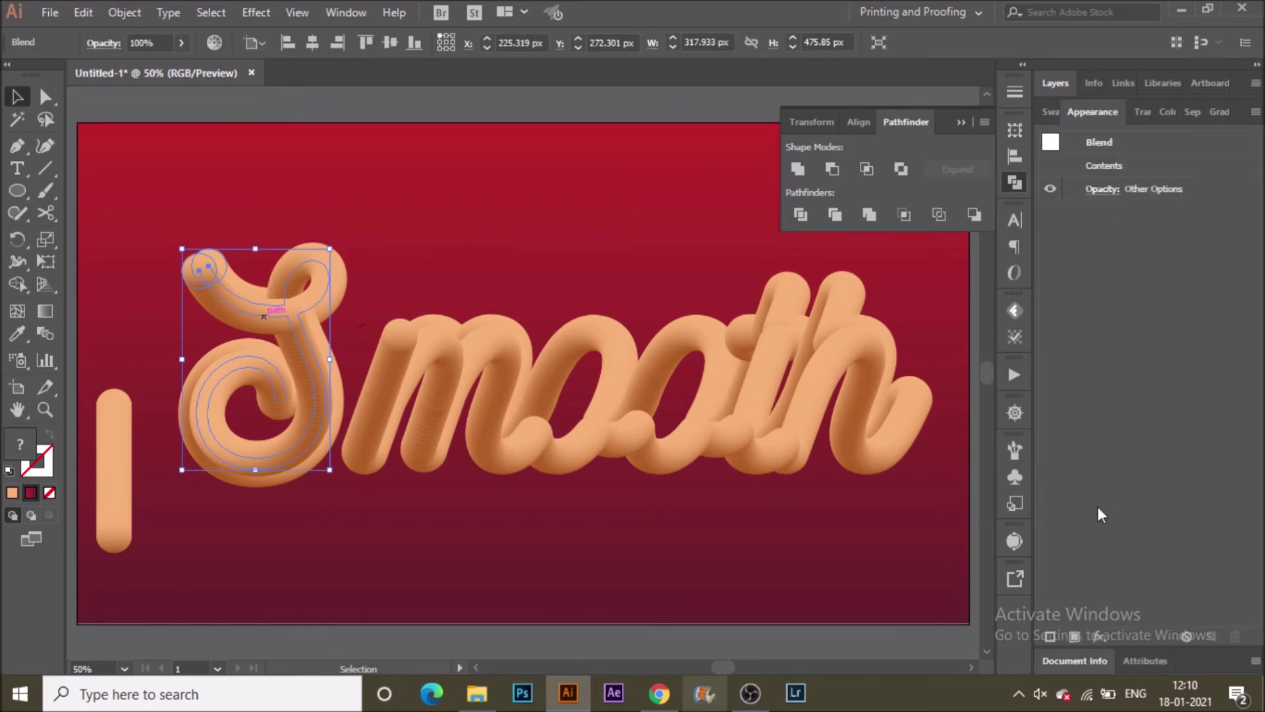
pyautogui.click(1098, 635)
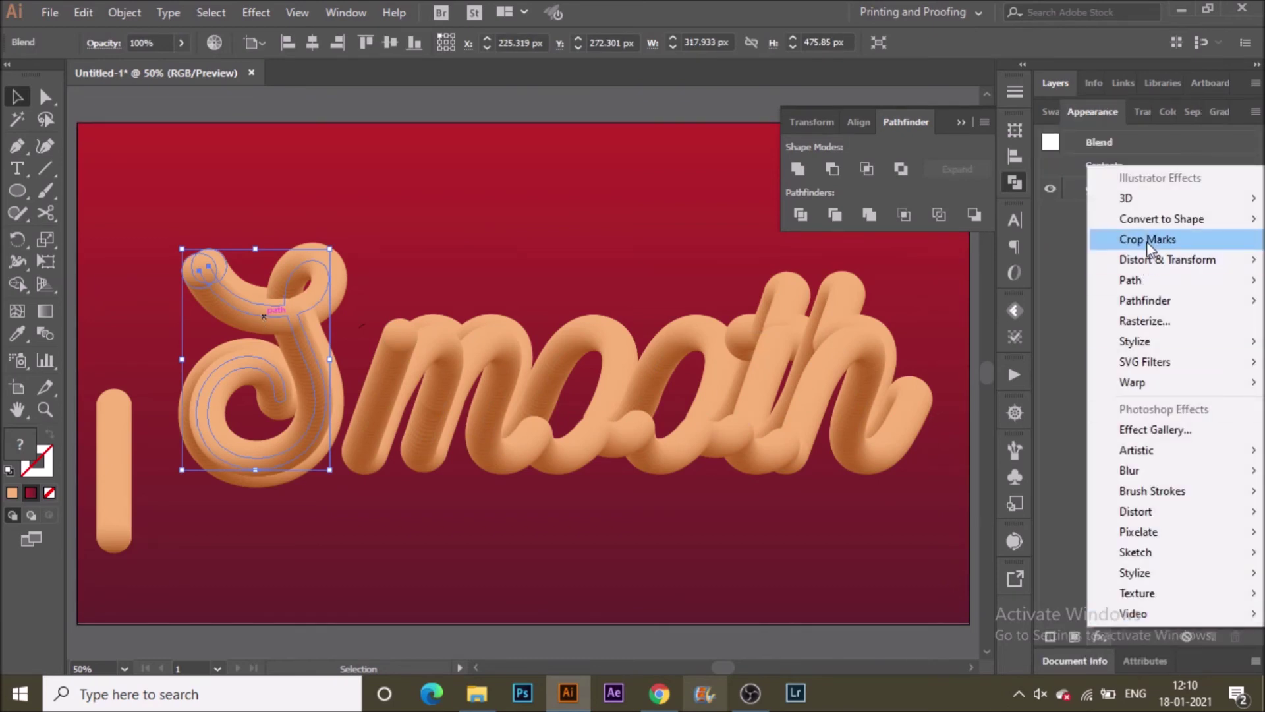
pyautogui.moveTo(1156, 264)
pyautogui.click(1008, 304)
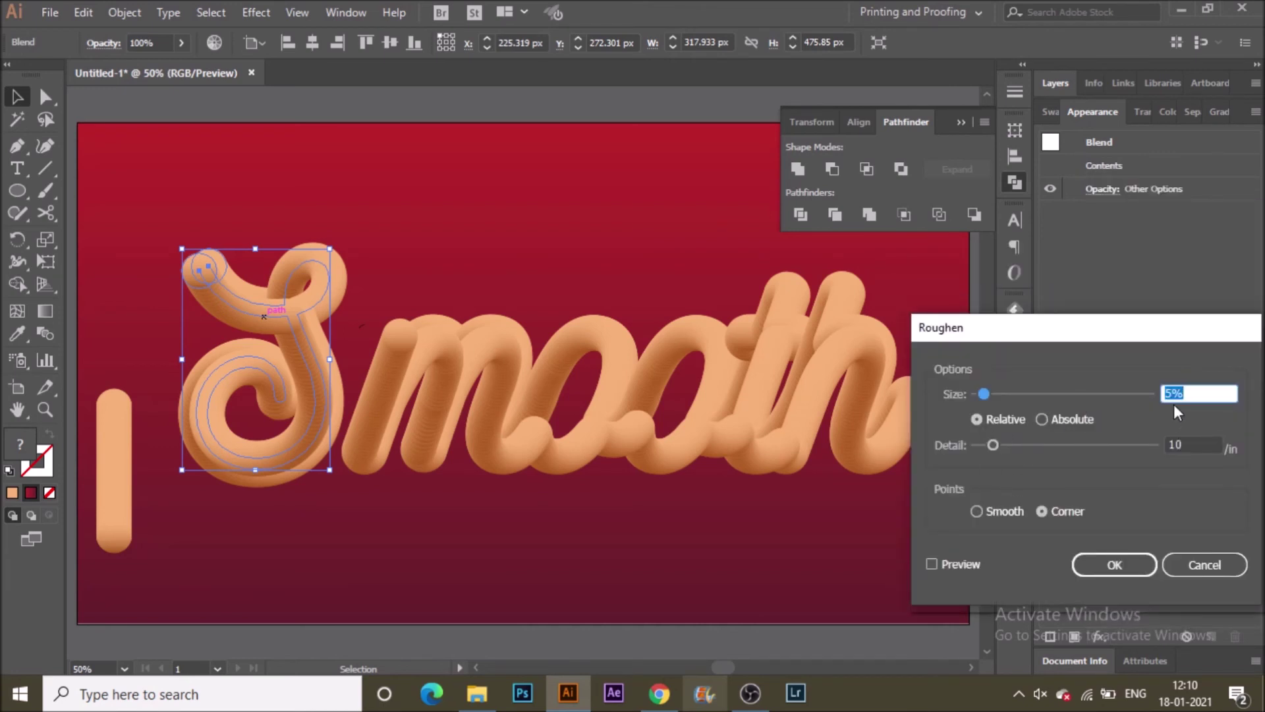
pyautogui.write('50')
pyautogui.click(1196, 445)
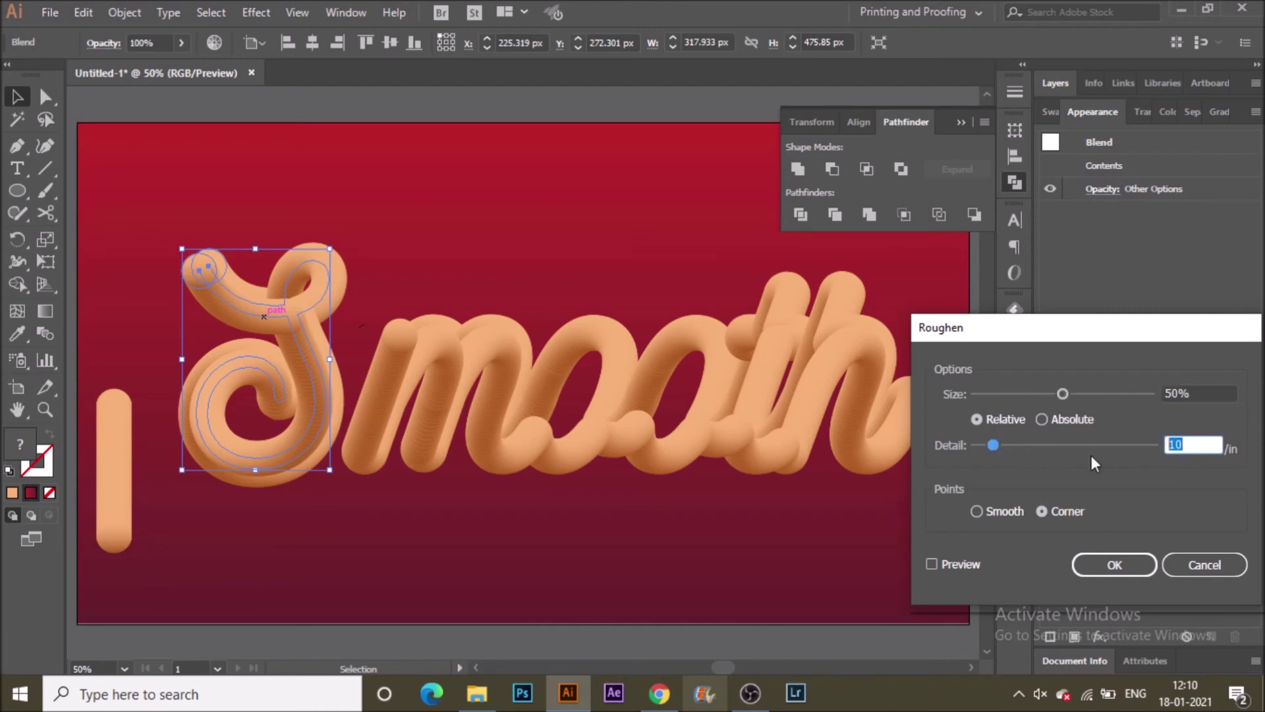
pyautogui.write('60')
pyautogui.click(963, 568)
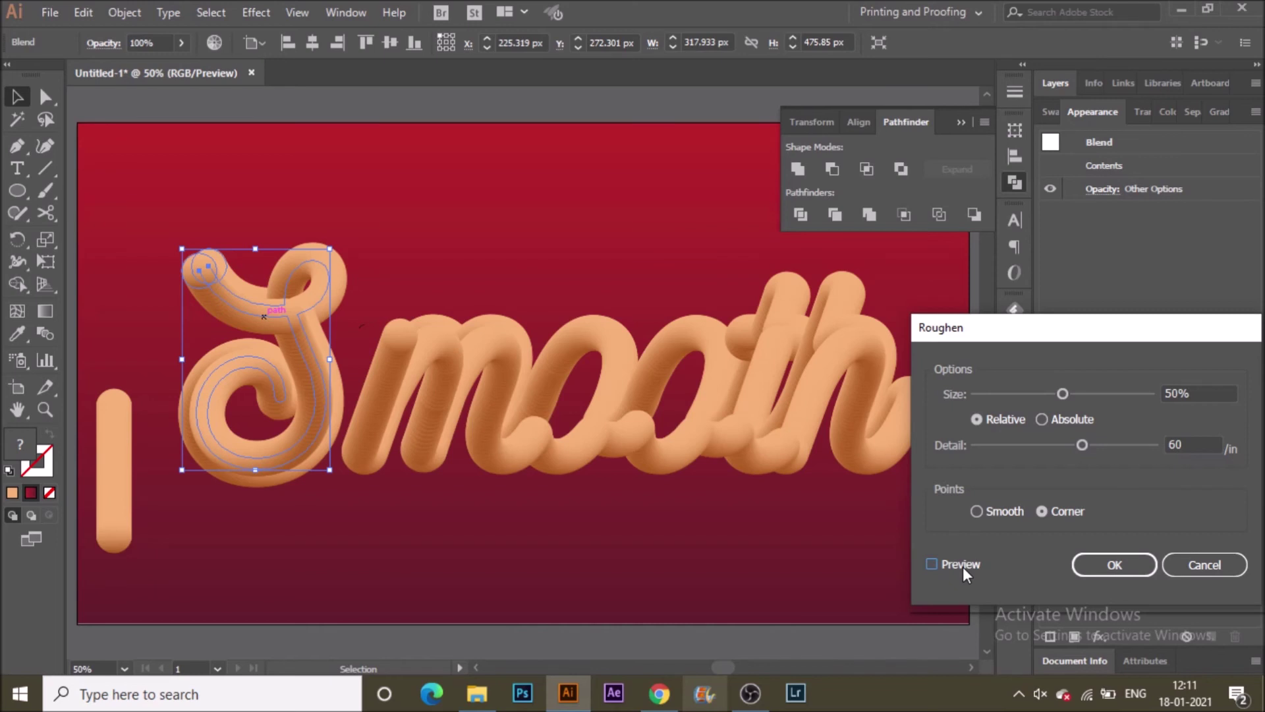
pyautogui.click(931, 564)
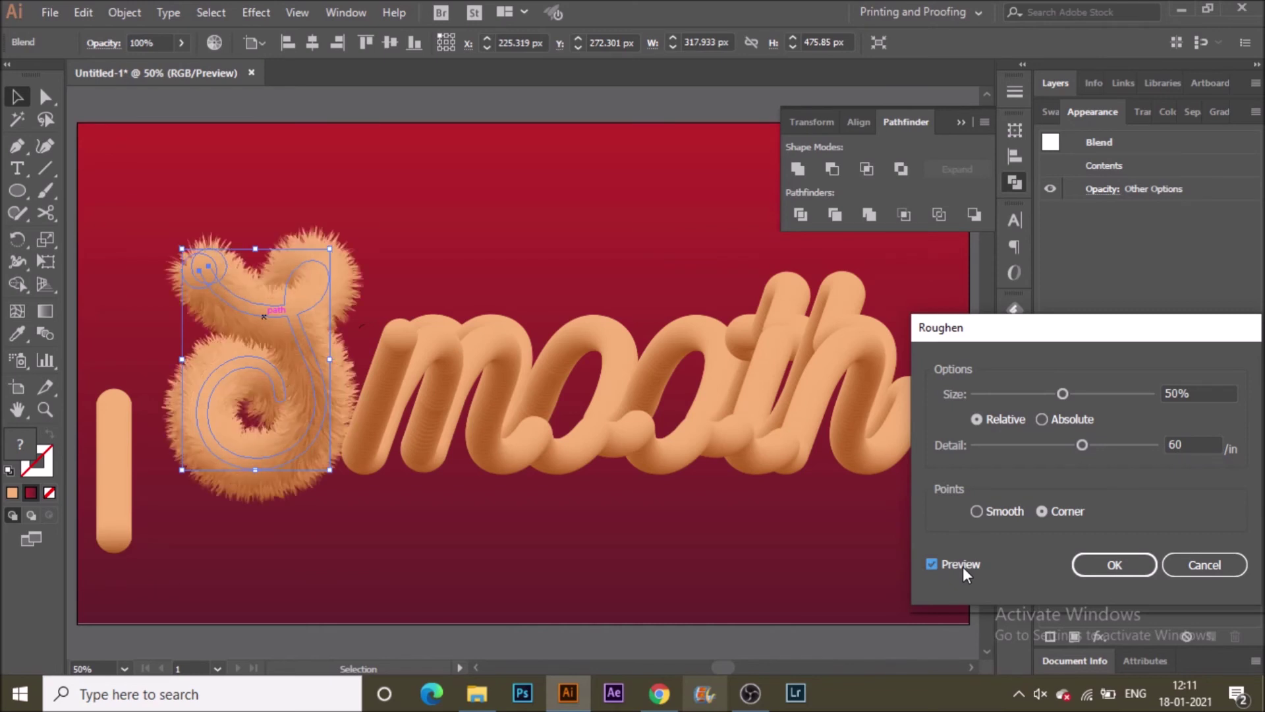
# Reduce the S blend's Roughen size to 40% and apply the effect
pyautogui.click(1192, 395)
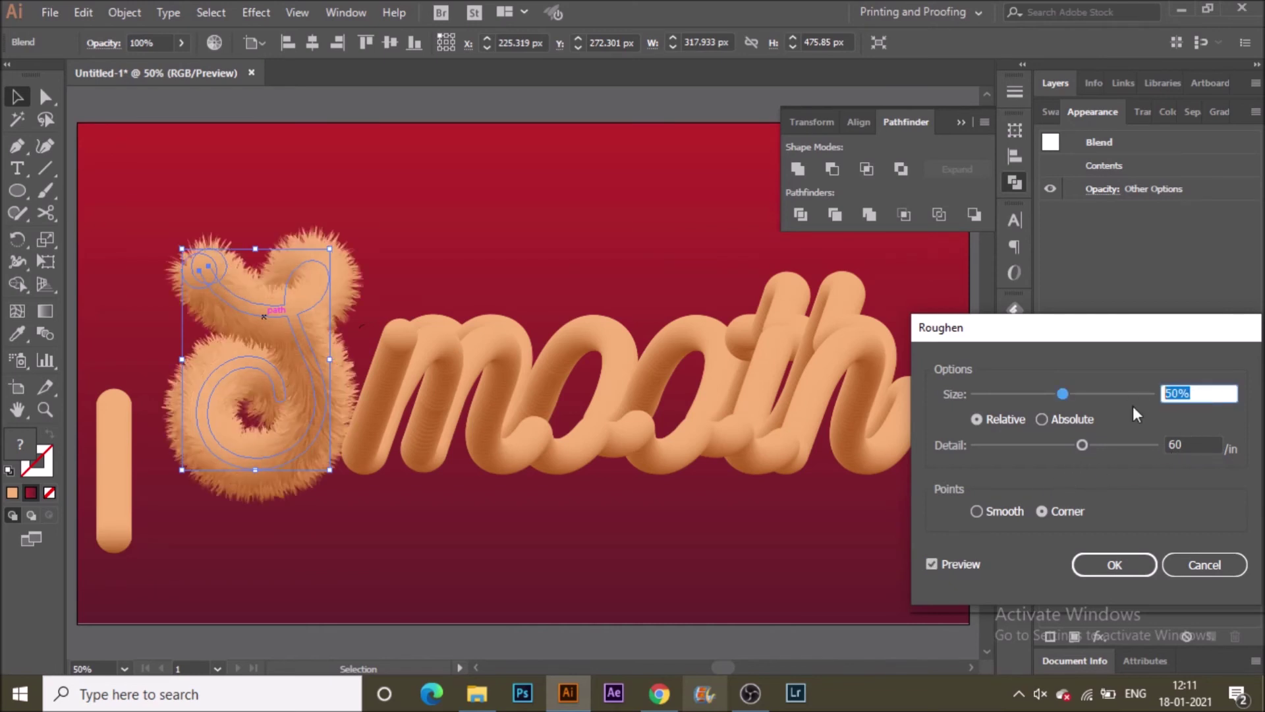
pyautogui.write('40')
pyautogui.click(928, 562)
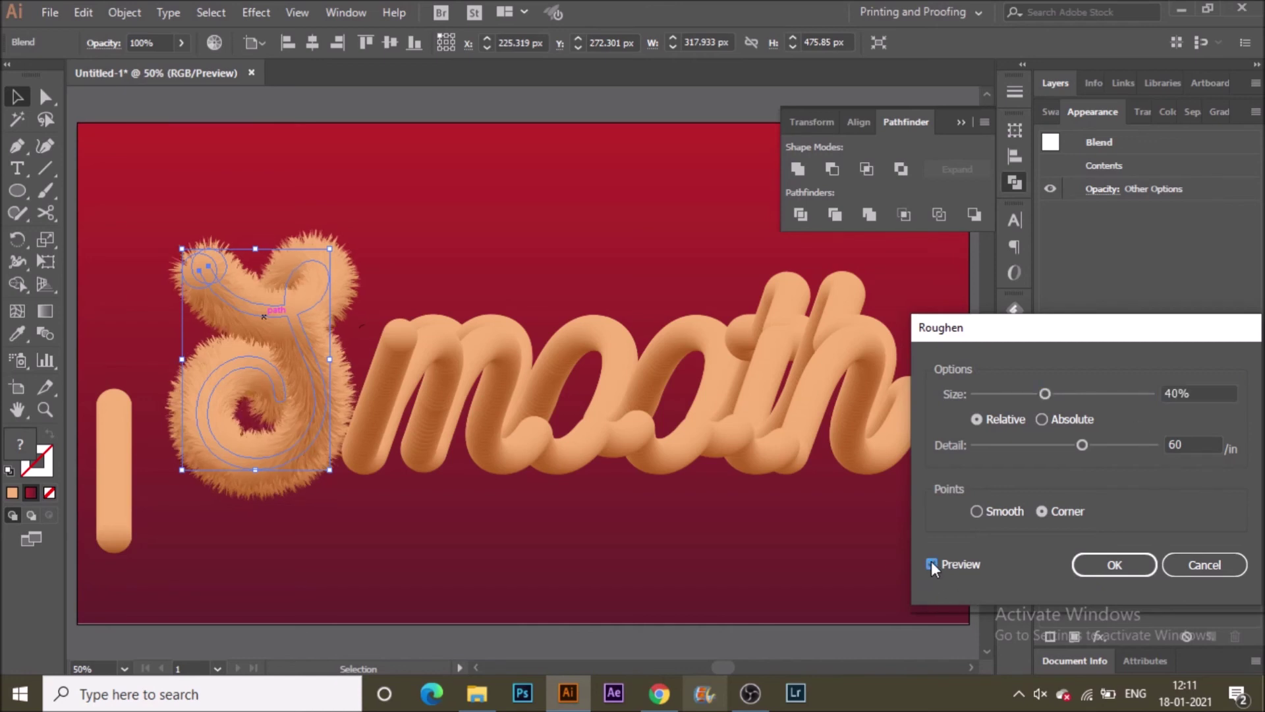
pyautogui.click(1107, 565)
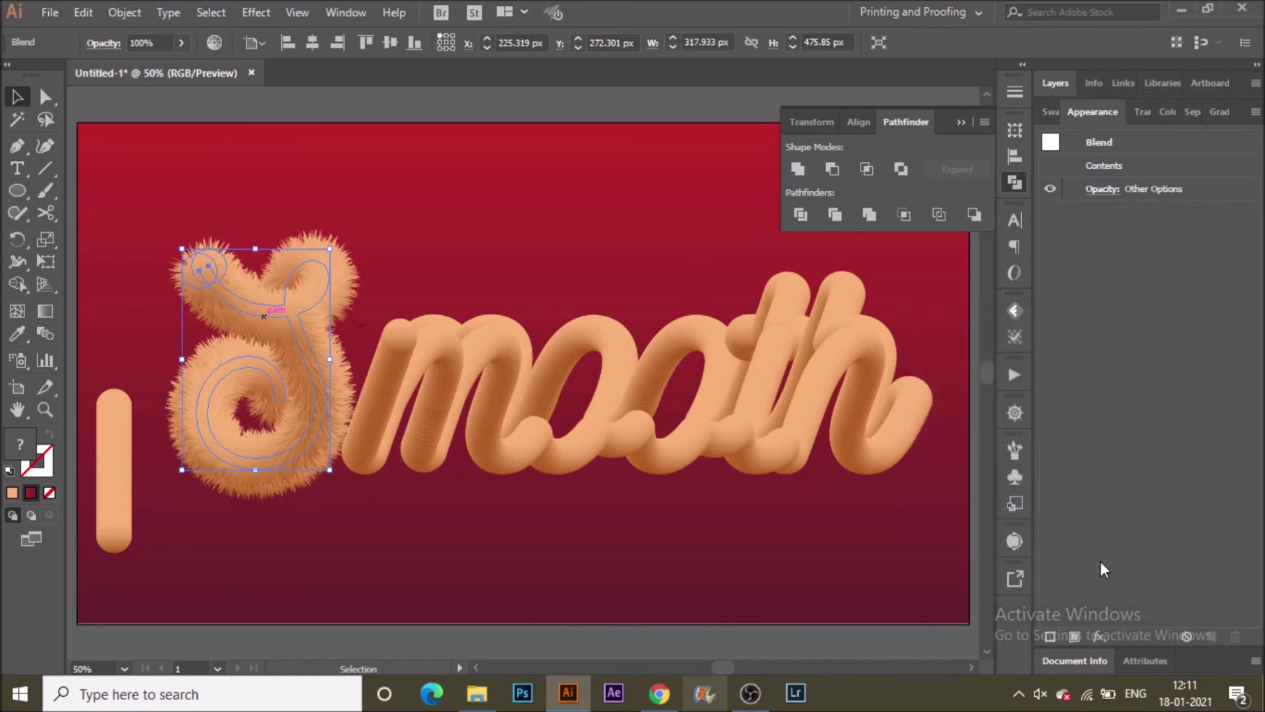
# Add a Roughen effect to the "mooth" blend with 40% relative size and 60/in detail, and preview it
pyautogui.click(525, 289)
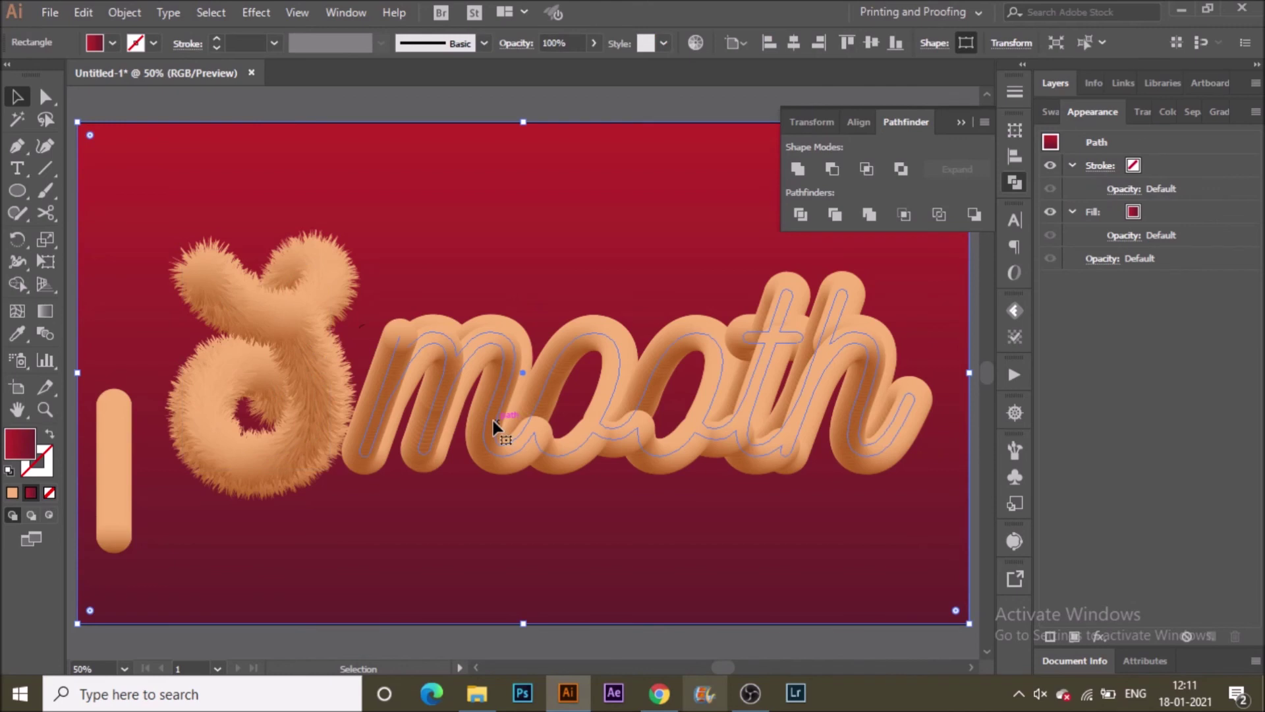
pyautogui.click(495, 427)
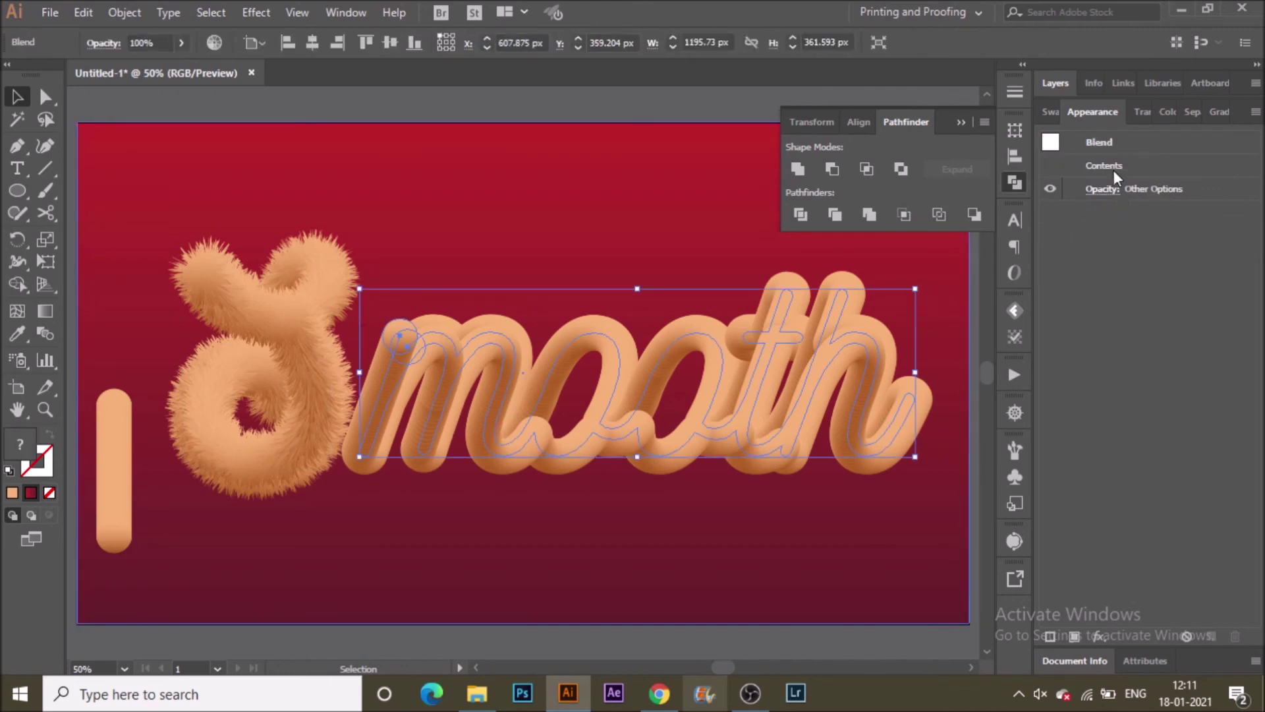
pyautogui.click(1097, 634)
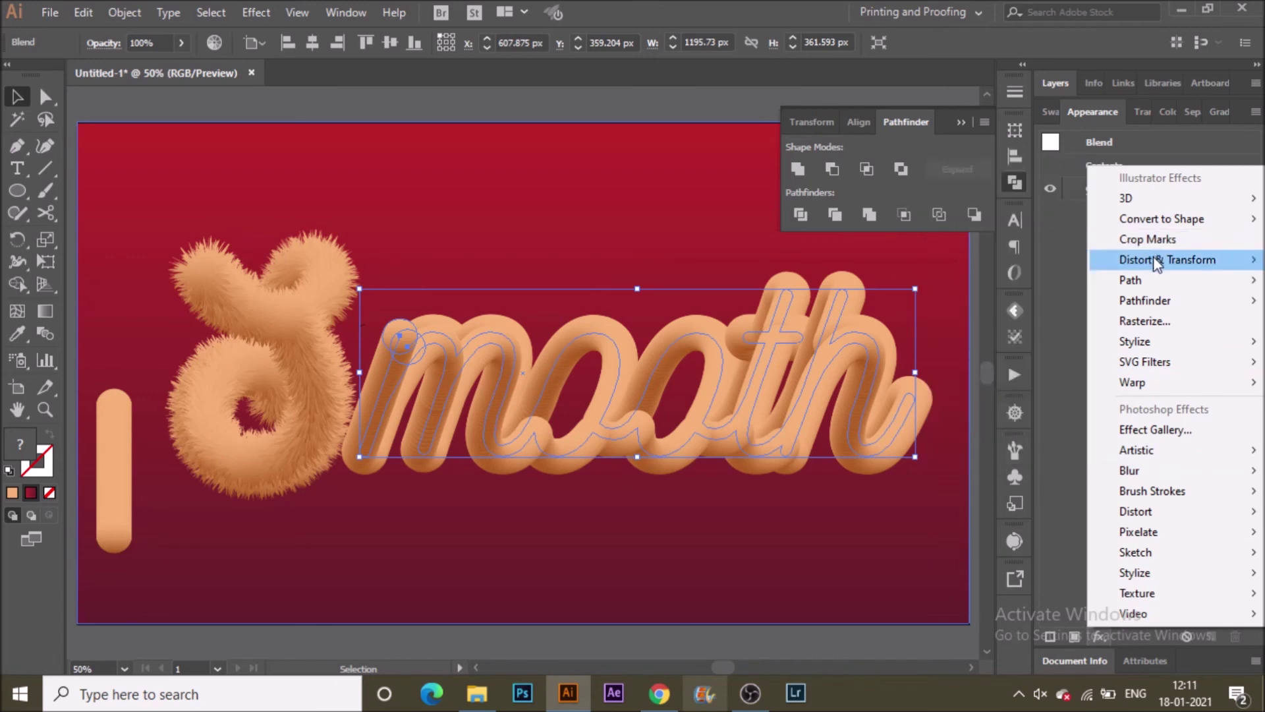
pyautogui.moveTo(1156, 261)
pyautogui.click(974, 300)
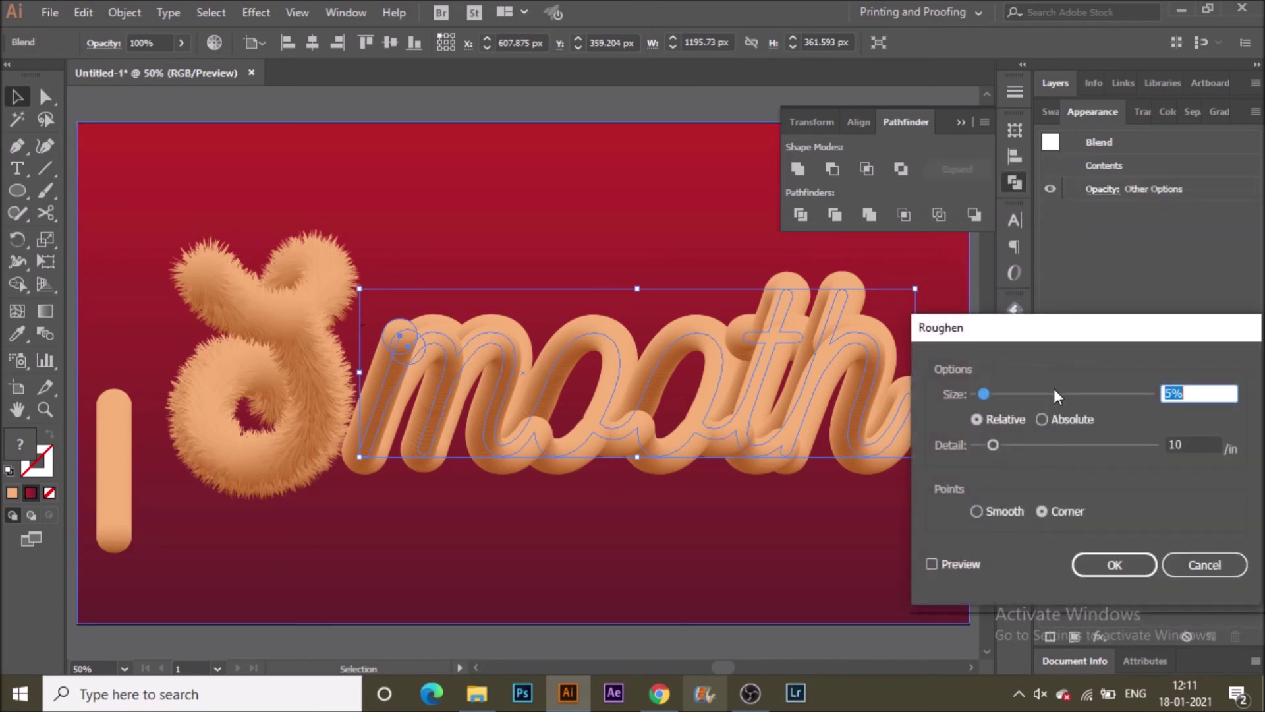
pyautogui.write('40')
pyautogui.press('Tab')
pyautogui.write('60')
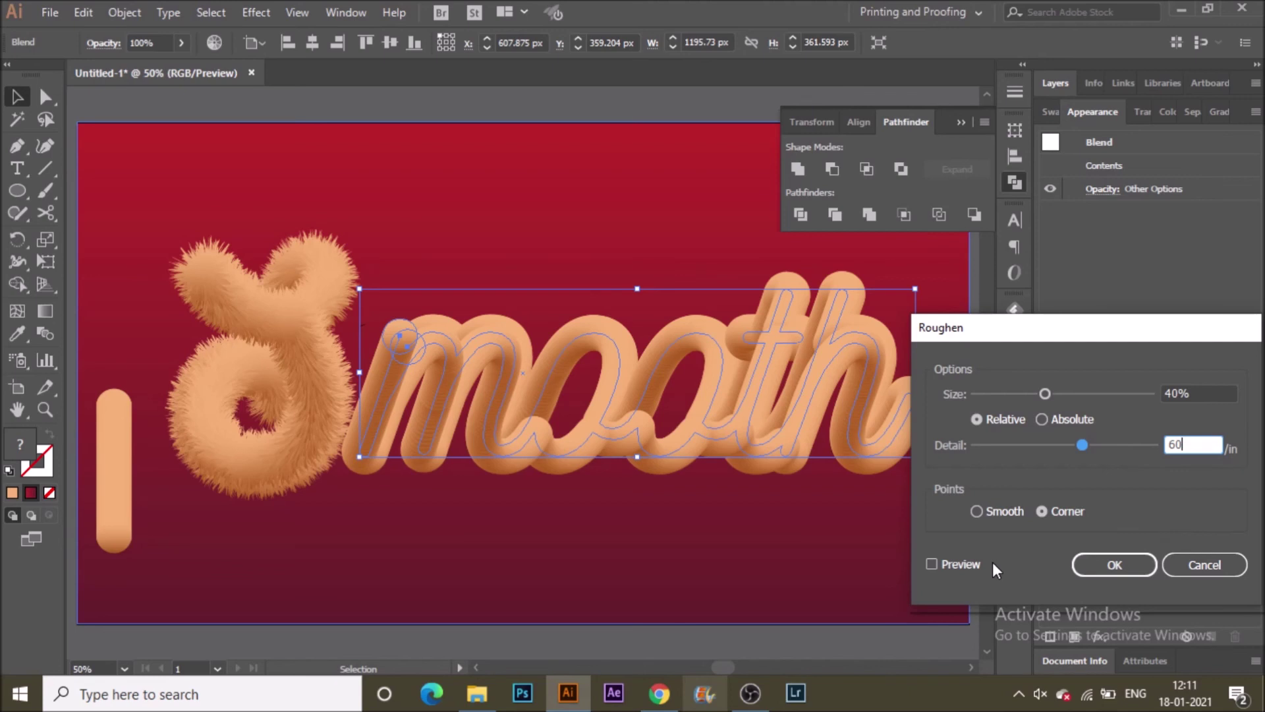
pyautogui.click(960, 560)
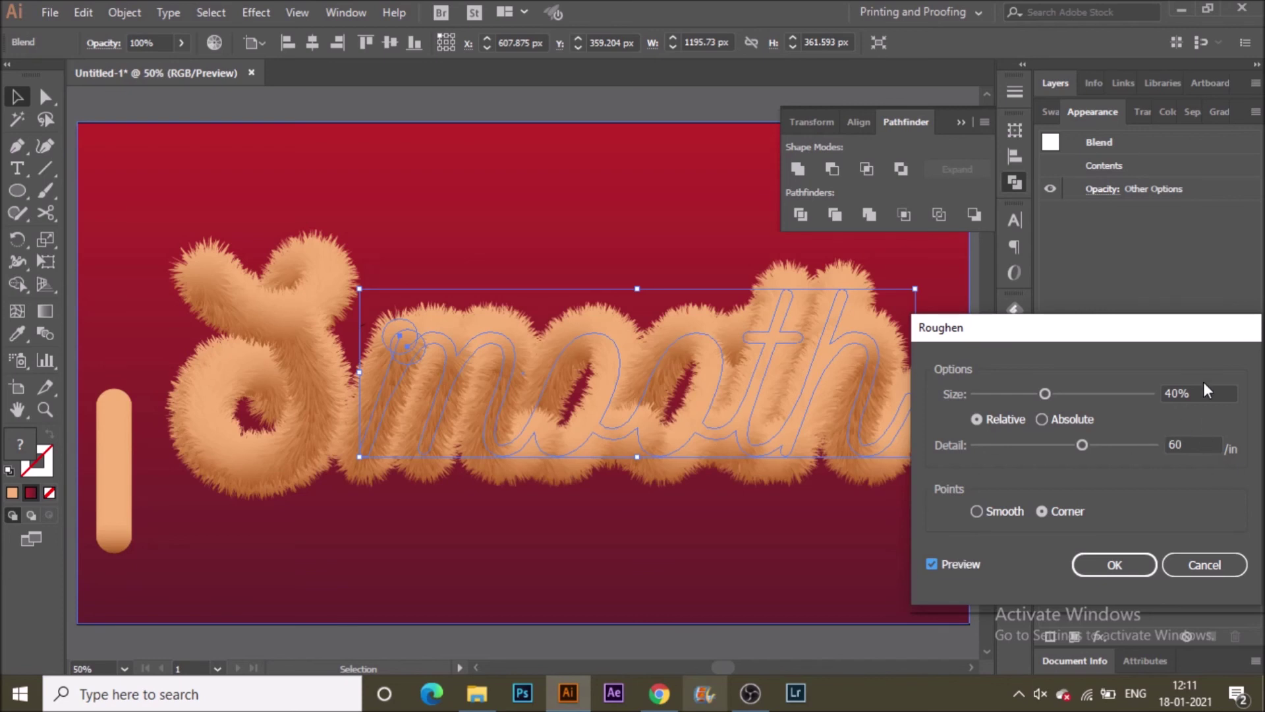
# Try a Roughen size of 30% on the "mooth" blend, and apply the effect at 20%
pyautogui.moveTo(1194, 393); pyautogui.dragTo(1166, 393)
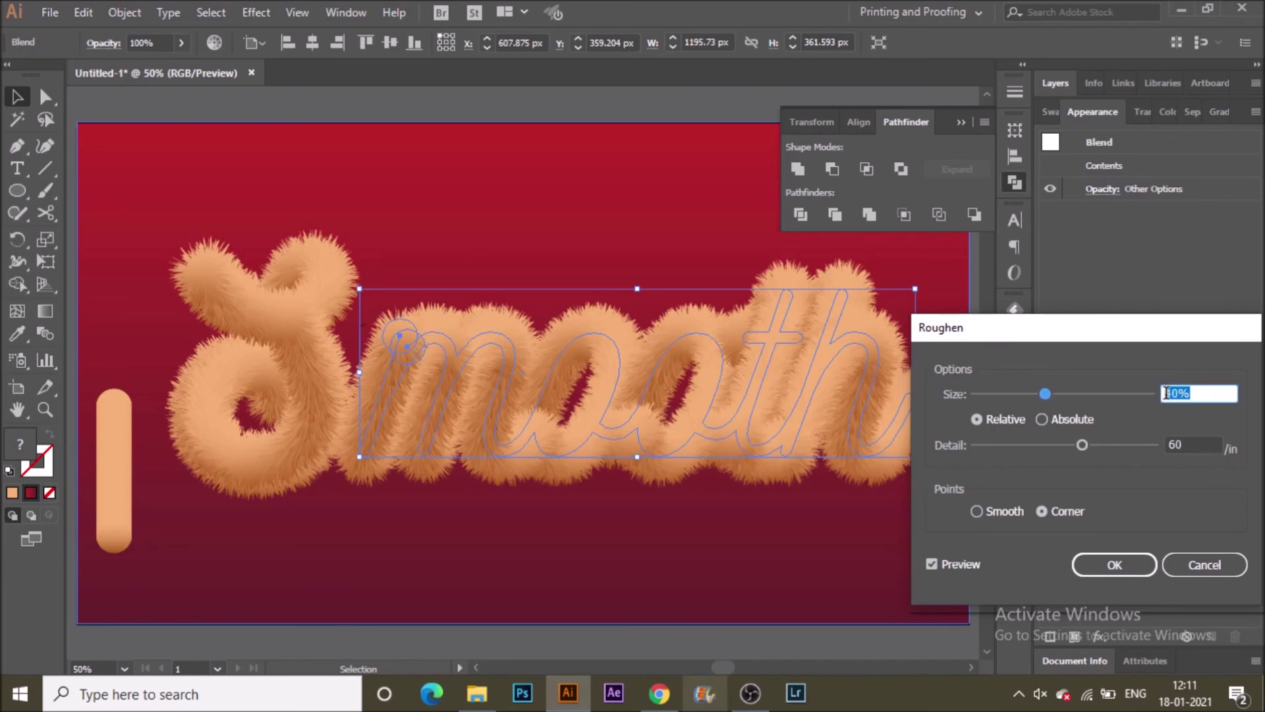
pyautogui.write('30')
pyautogui.click(958, 564)
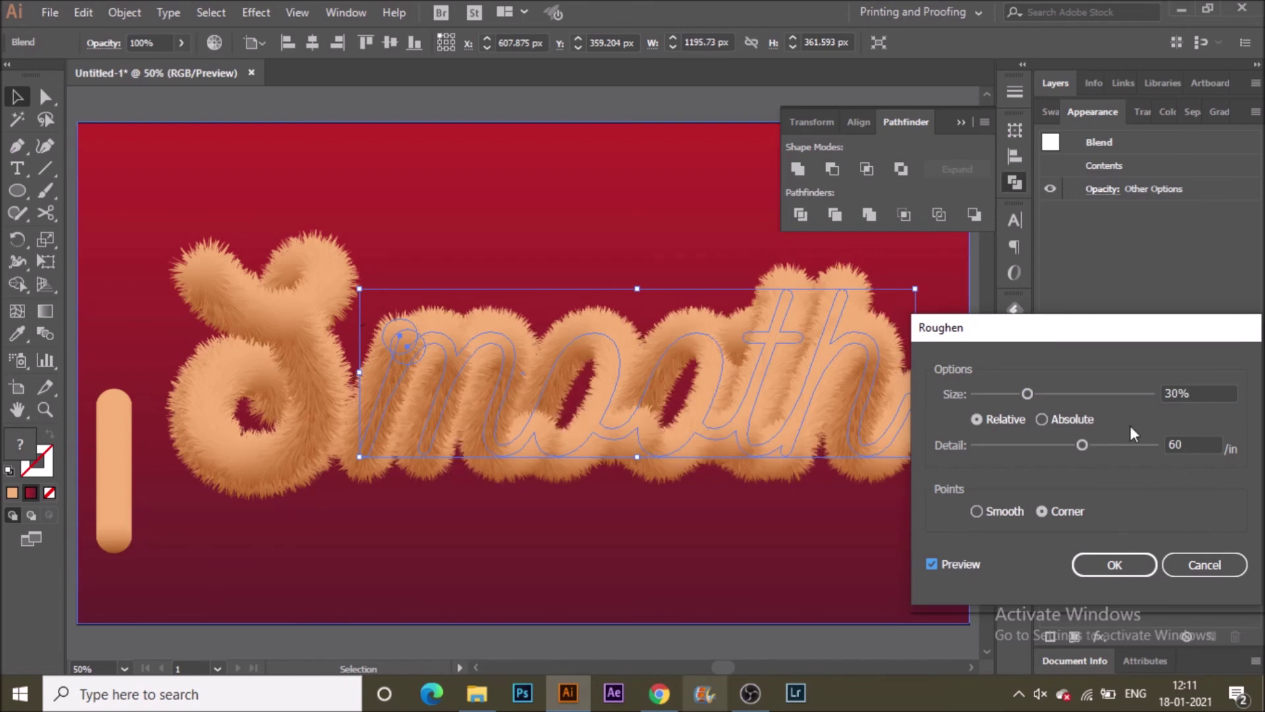
pyautogui.click(1186, 393)
pyautogui.write('20')
pyautogui.press('Return')
pyautogui.click(572, 211)
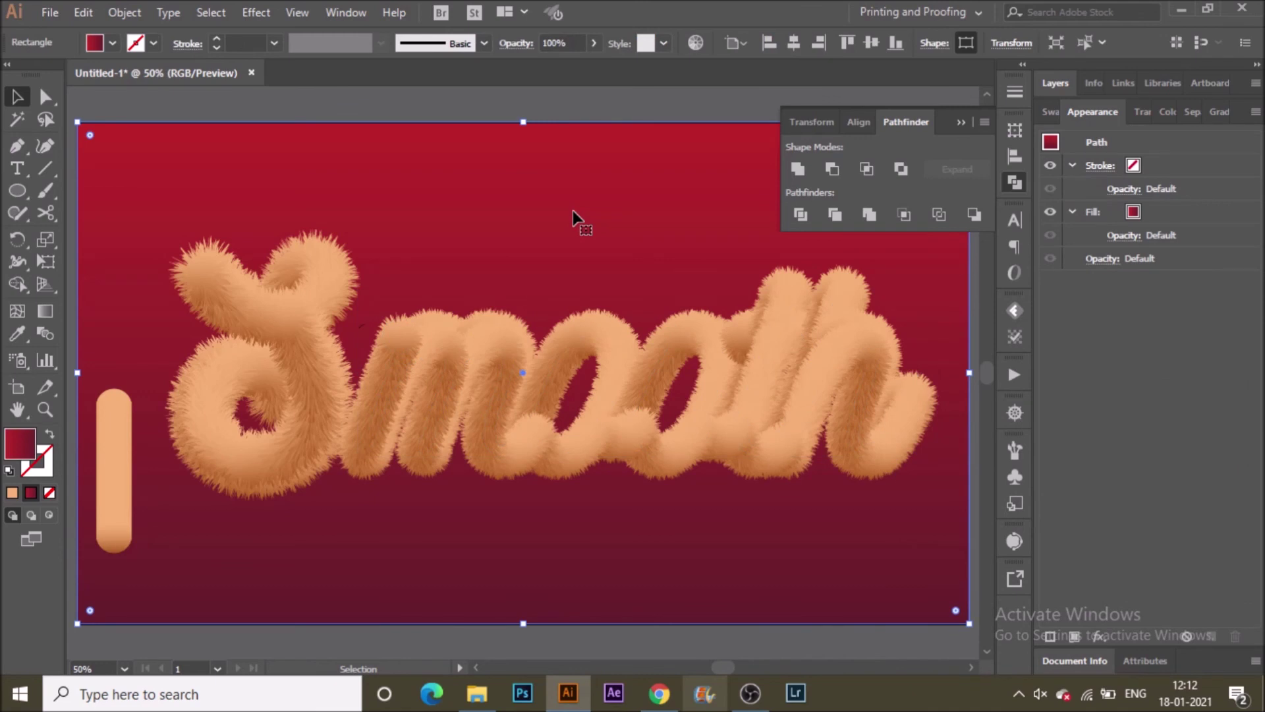